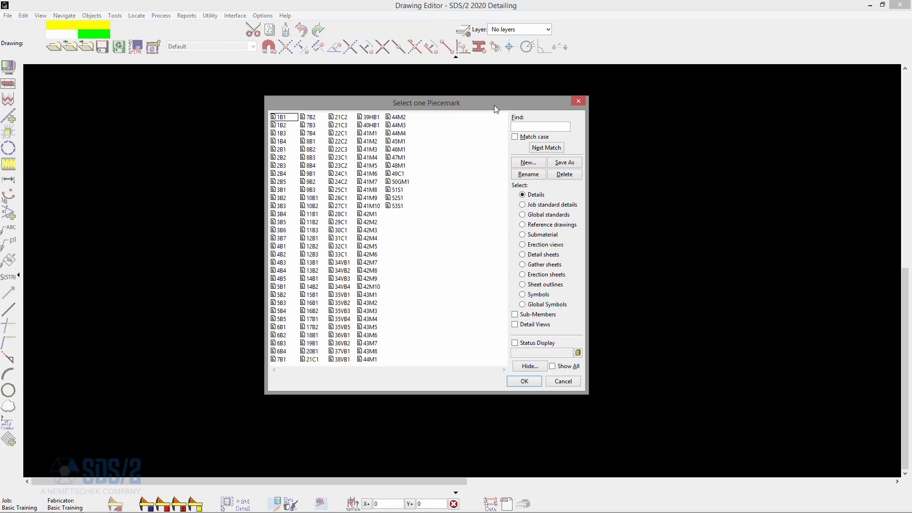
- Delete all existing detail sheets from the job using the Delete Project Items utility
click(870, 5)
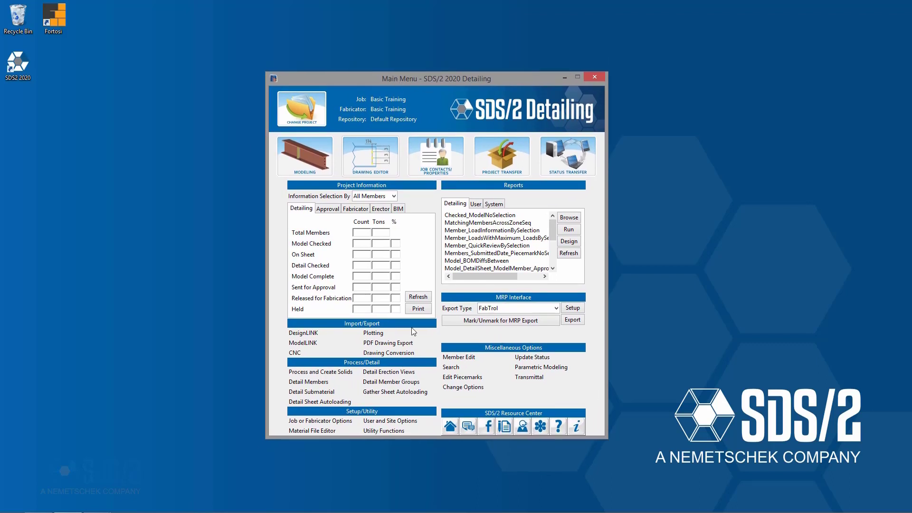
click(382, 432)
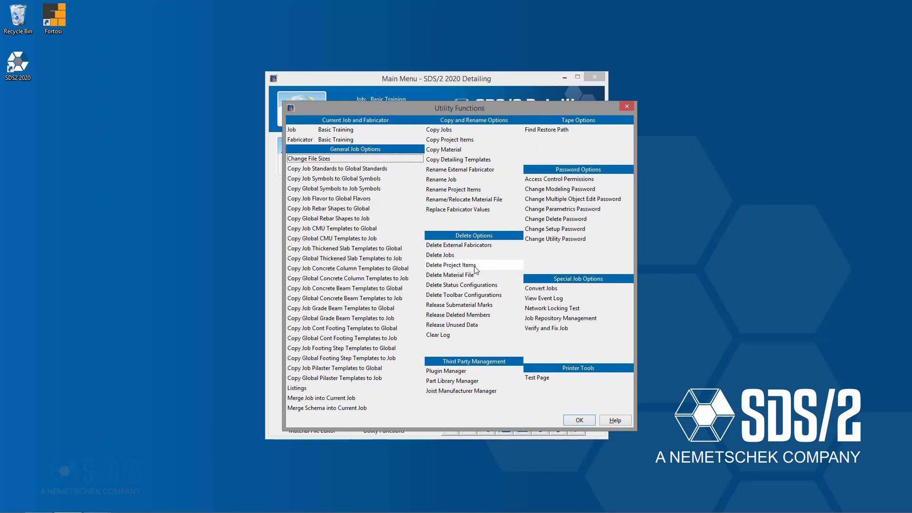
click(474, 266)
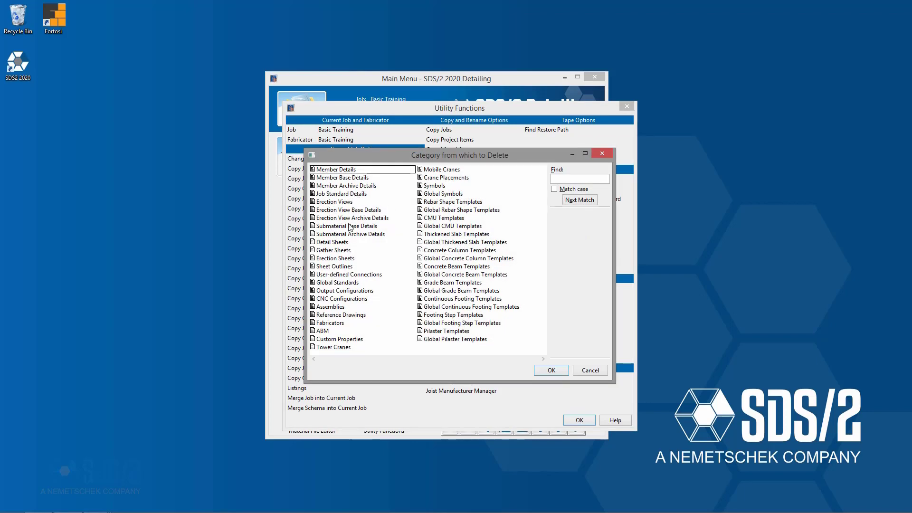
click(341, 242)
click(562, 372)
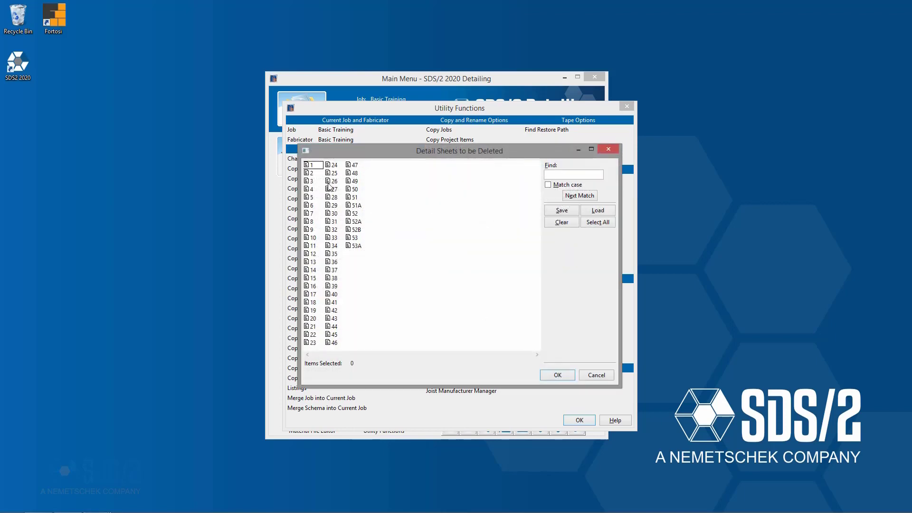
drag(311, 167, 439, 269)
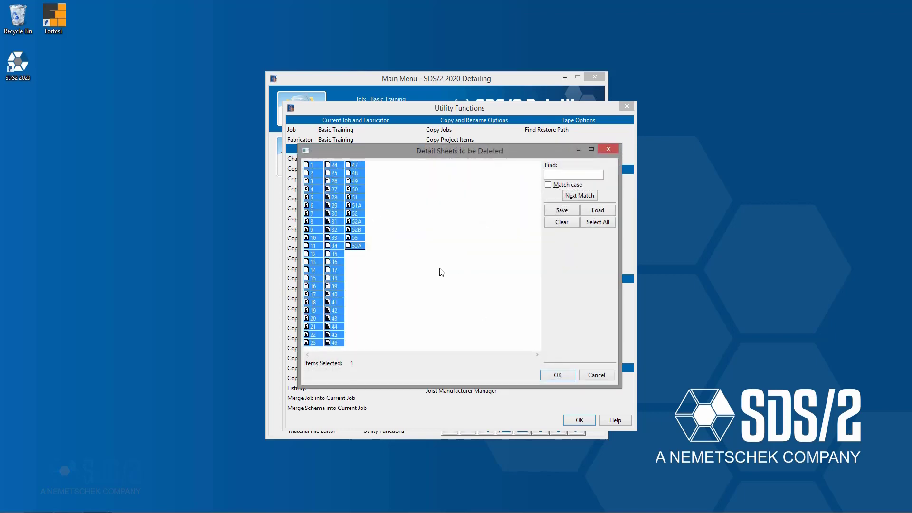
click(559, 377)
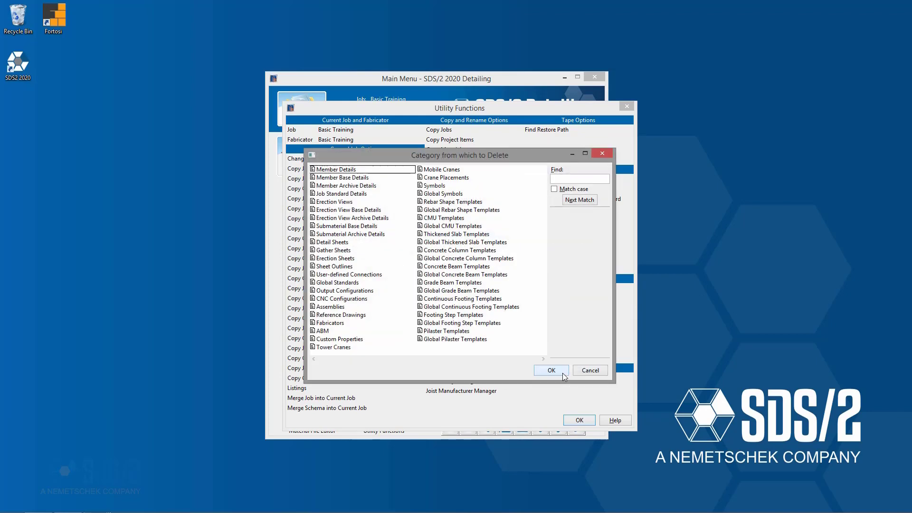
click(598, 373)
key(Escape)
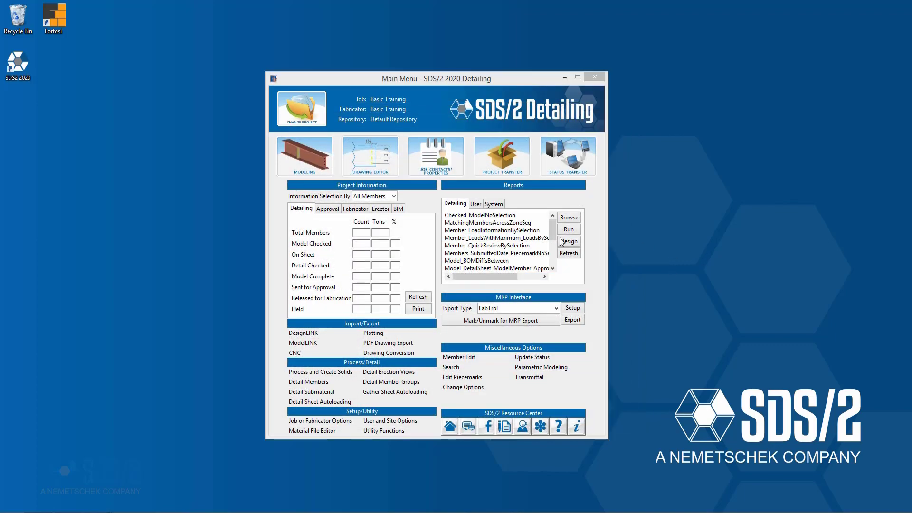
- Check the Drawing Editor's detail sheet and details lists
mouse_move(103, 509)
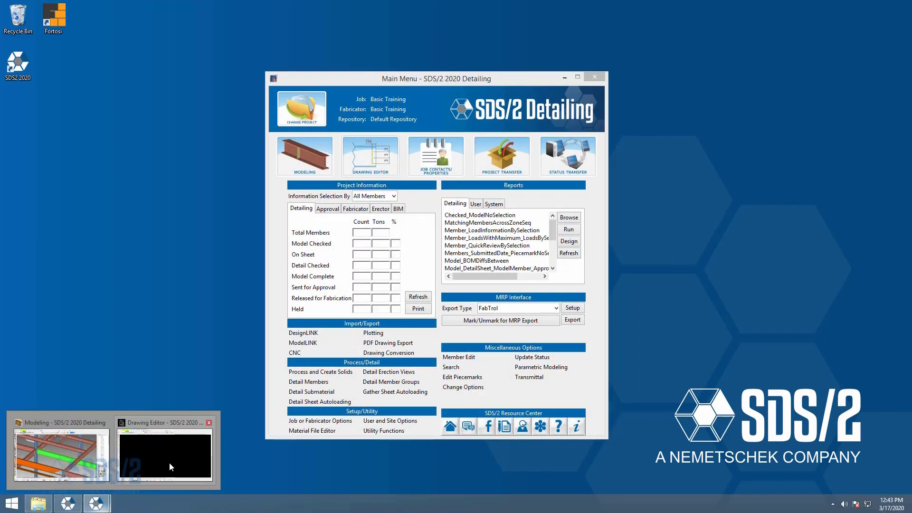
click(169, 463)
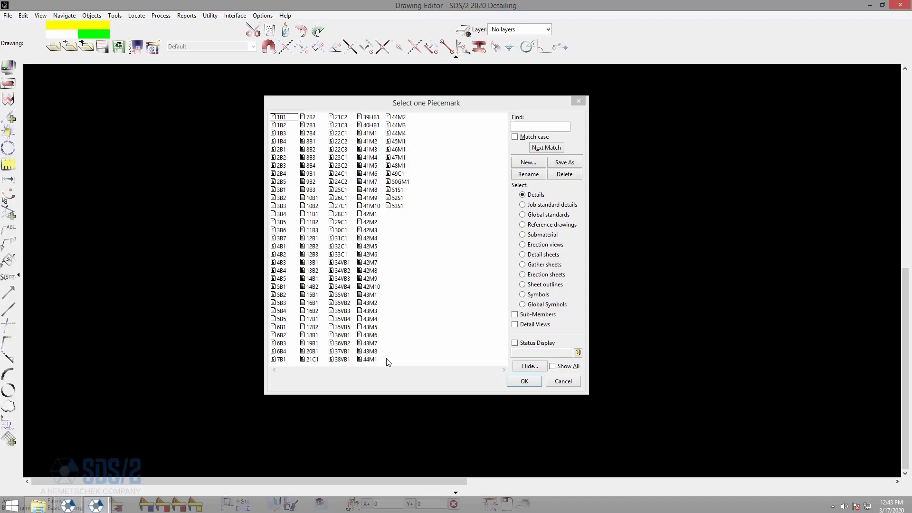
click(550, 256)
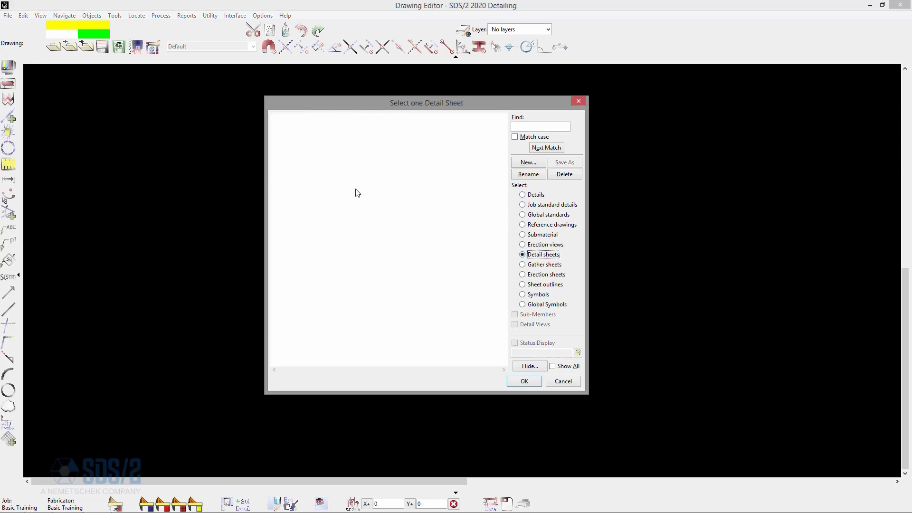
click(532, 195)
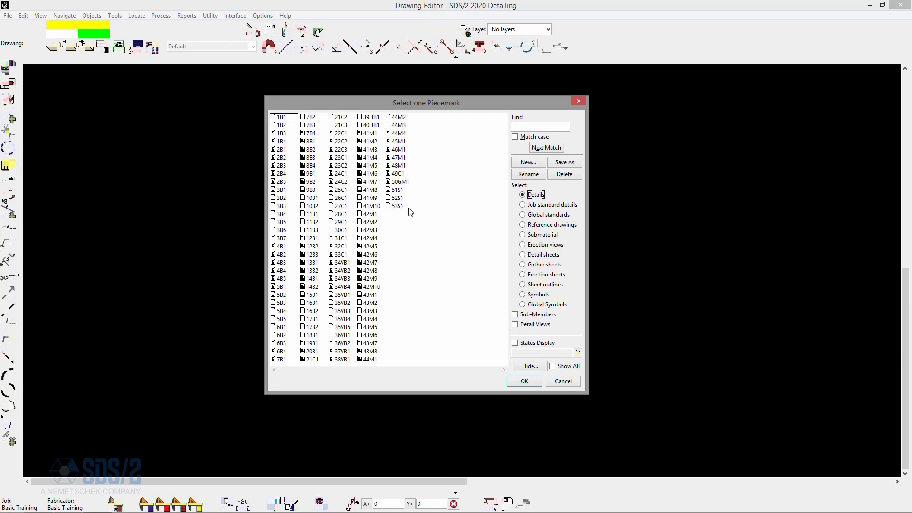
click(870, 5)
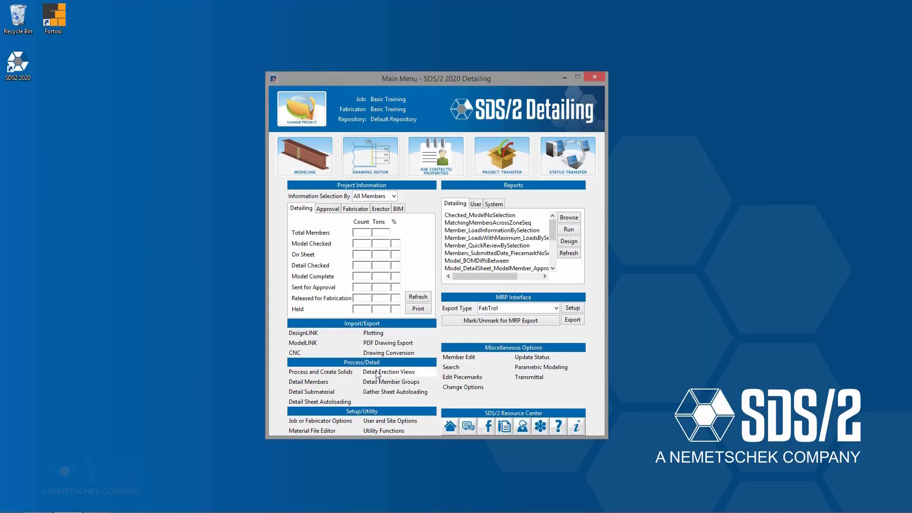
- Start Detail Sheet Autoloading with the D24x36x65 sheet outline
click(320, 403)
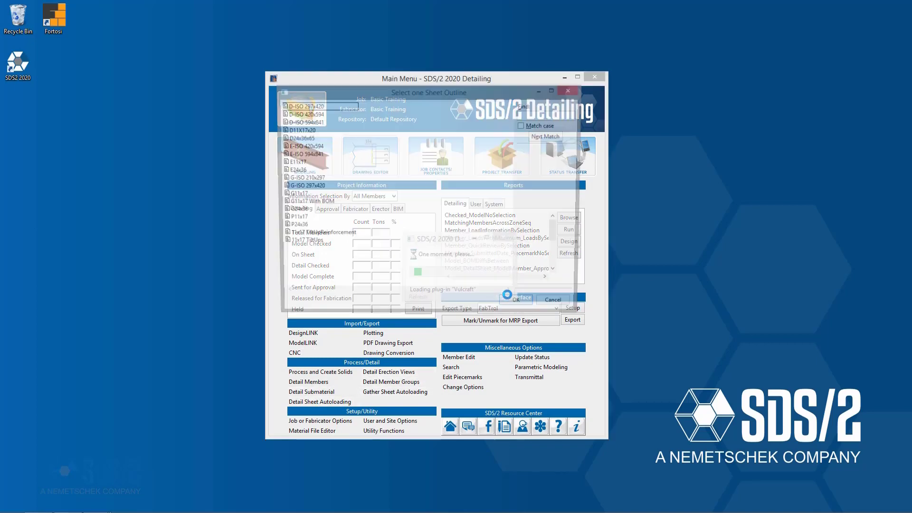
click(304, 138)
click(527, 306)
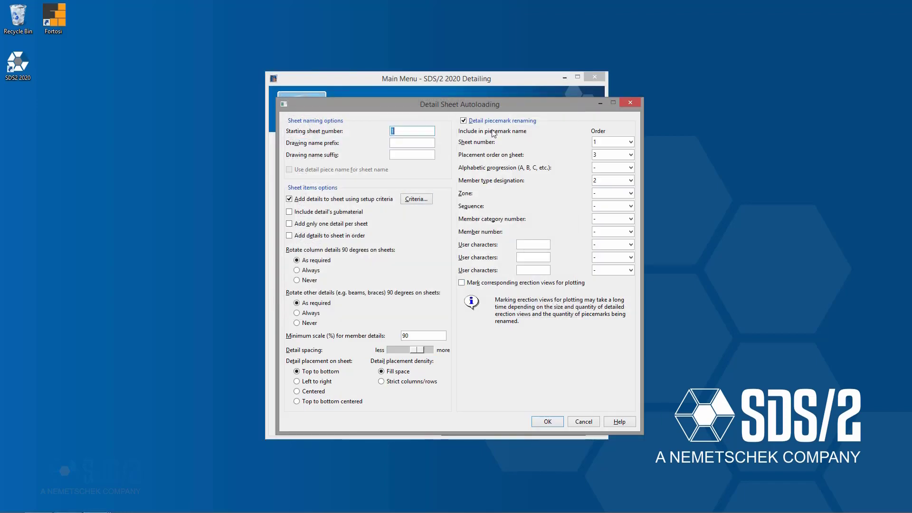
drag(531, 110, 505, 105)
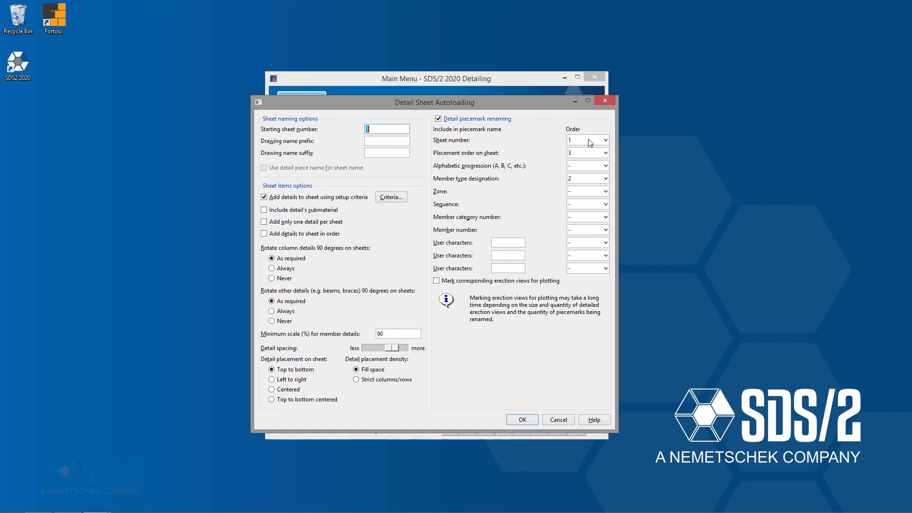
- Set piecemark renaming order to sheet number 1, placement order 3, member type designation 2, alphabetic progression off
click(606, 165)
click(584, 191)
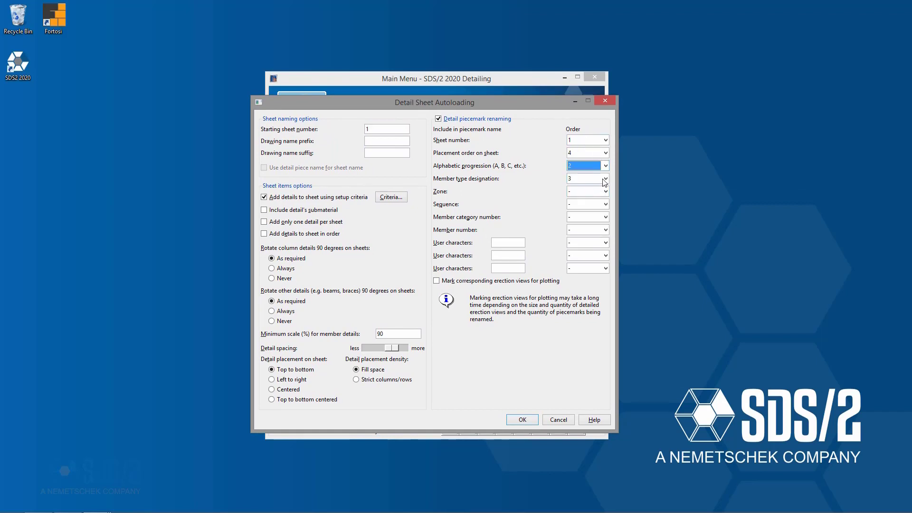
click(605, 178)
click(586, 212)
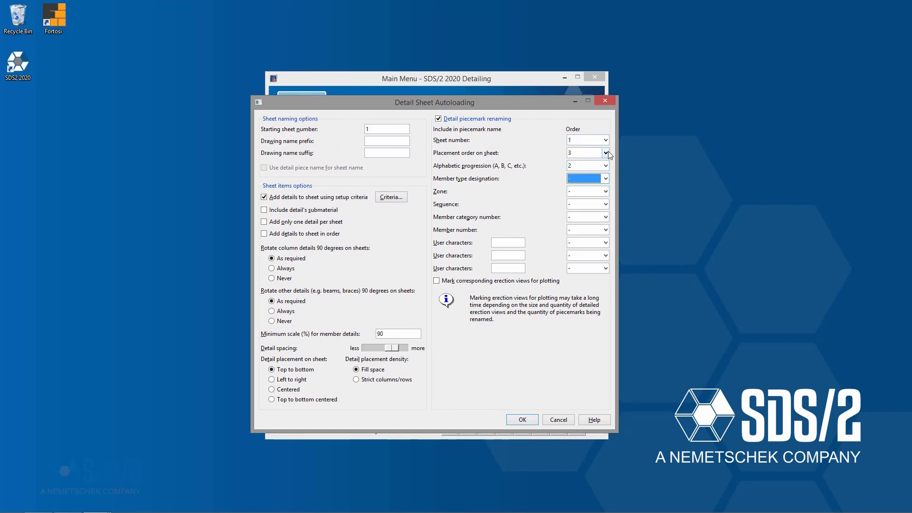
click(606, 153)
click(588, 164)
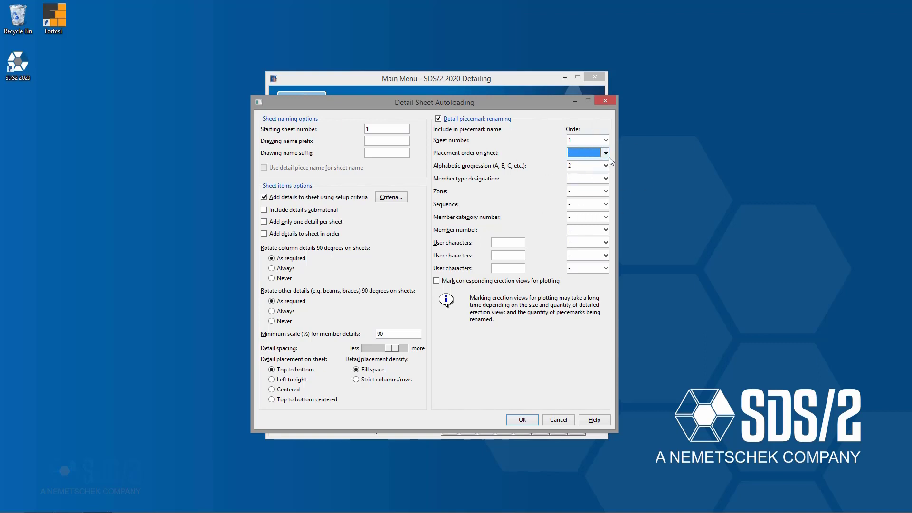
click(605, 164)
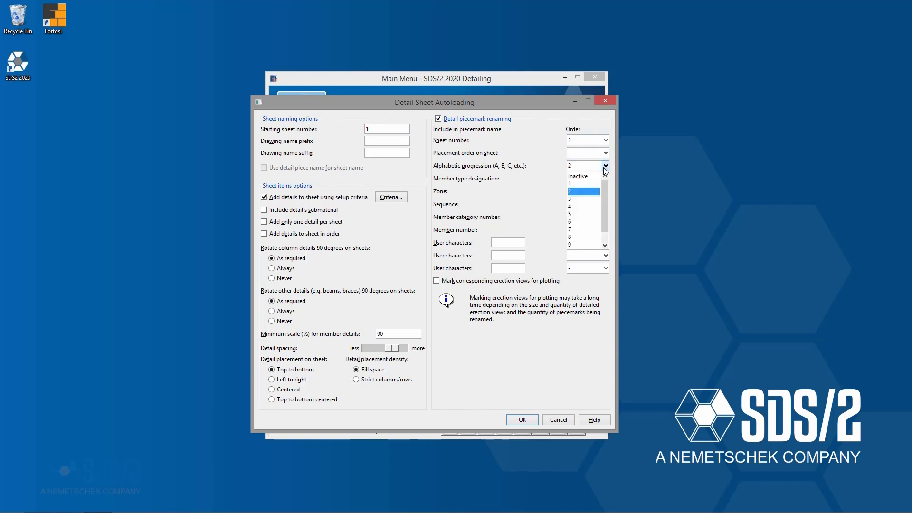
click(593, 176)
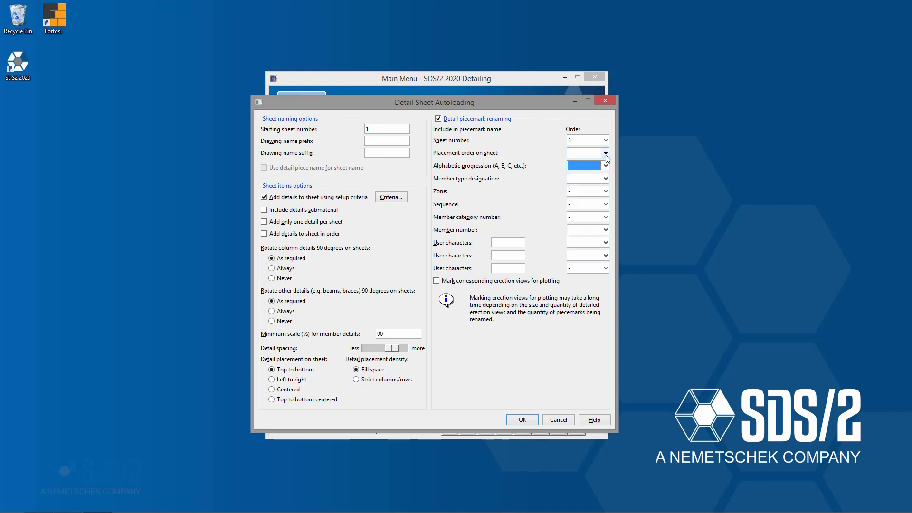
click(605, 178)
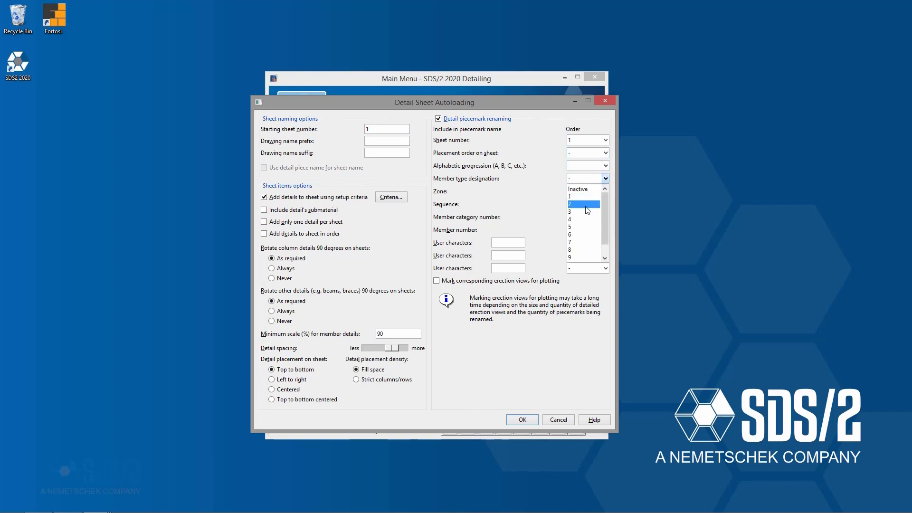
click(587, 203)
click(605, 153)
click(586, 186)
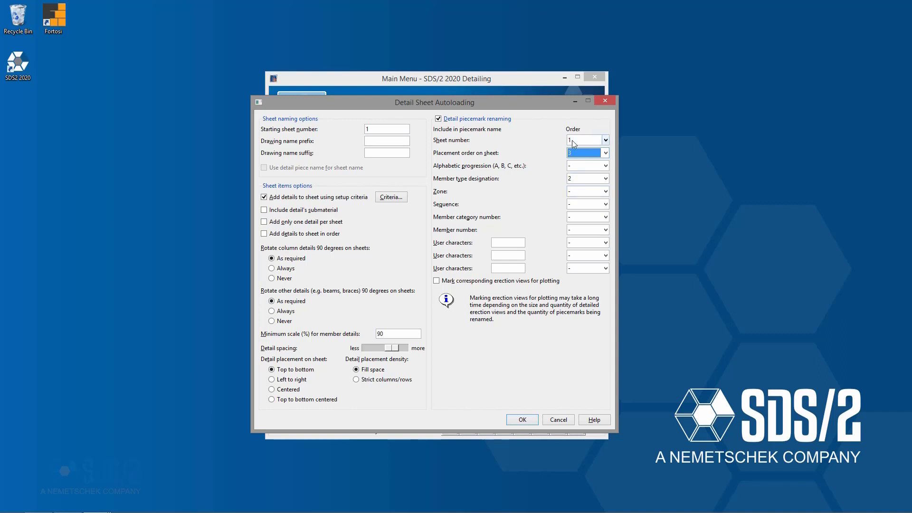
- Add a period as user characters in the piecemark name with order 4
click(518, 243)
click(583, 243)
click(584, 285)
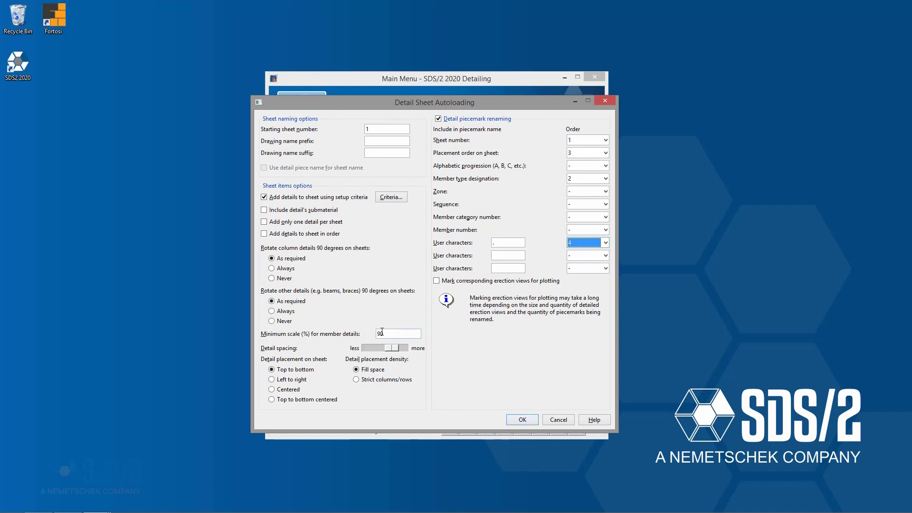
- Set the minimum scale for member details to 50% and accept the autoloading settings
drag(384, 333, 336, 334)
text(50)
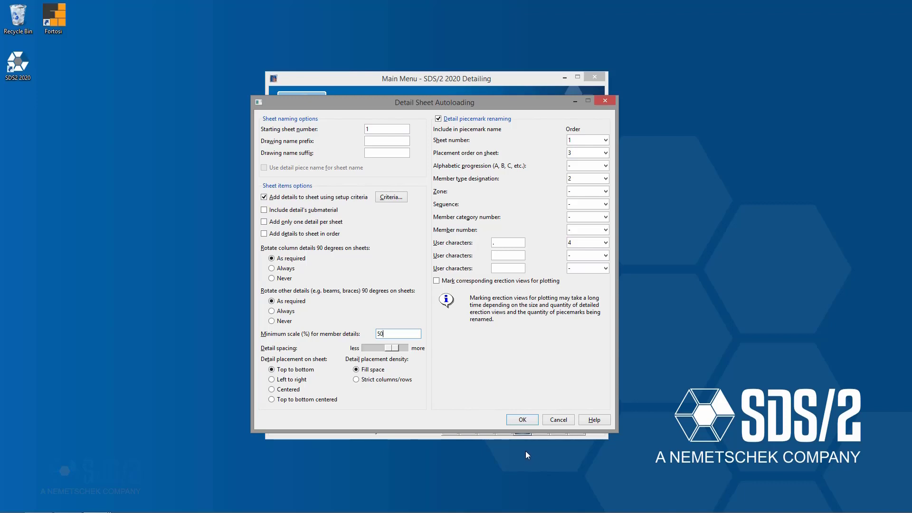
click(533, 419)
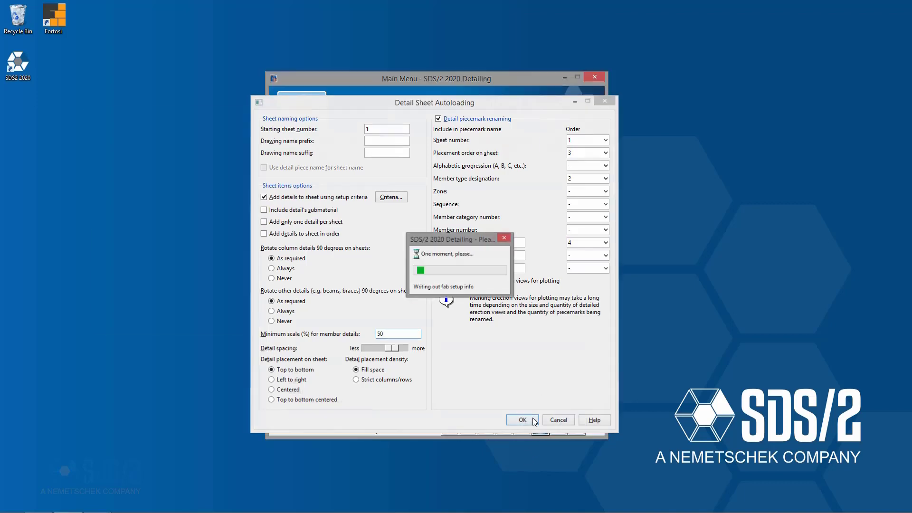
- Autoload detail sheets for all piecemarks and dismiss the warnings
click(380, 183)
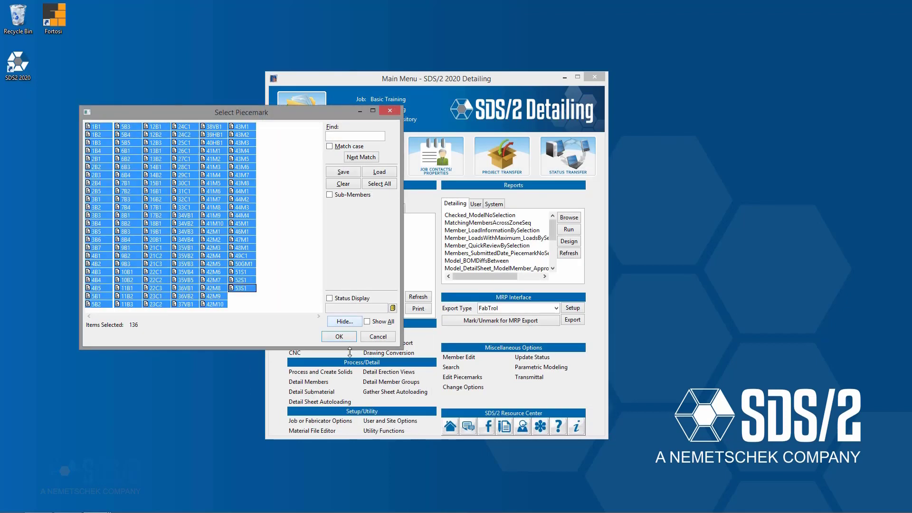
click(349, 335)
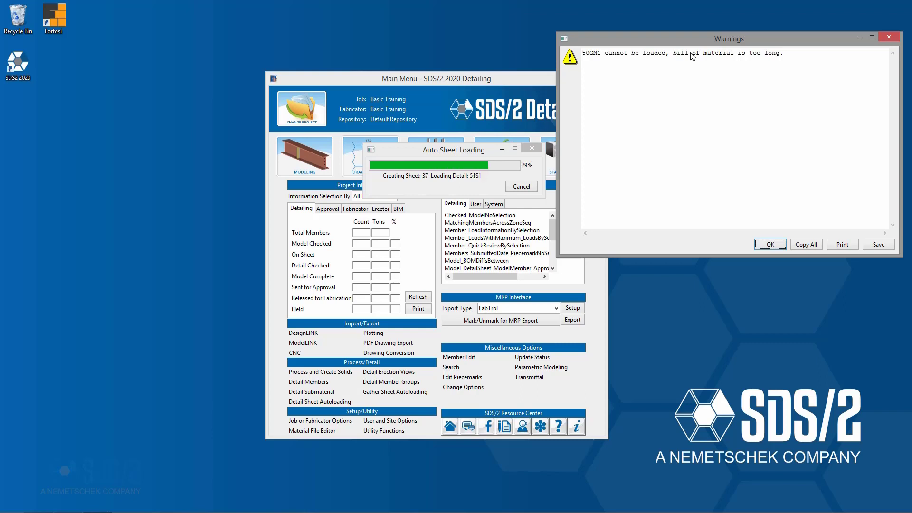
click(770, 245)
- Review the renamed details list in the Drawing Editor
mouse_move(97, 503)
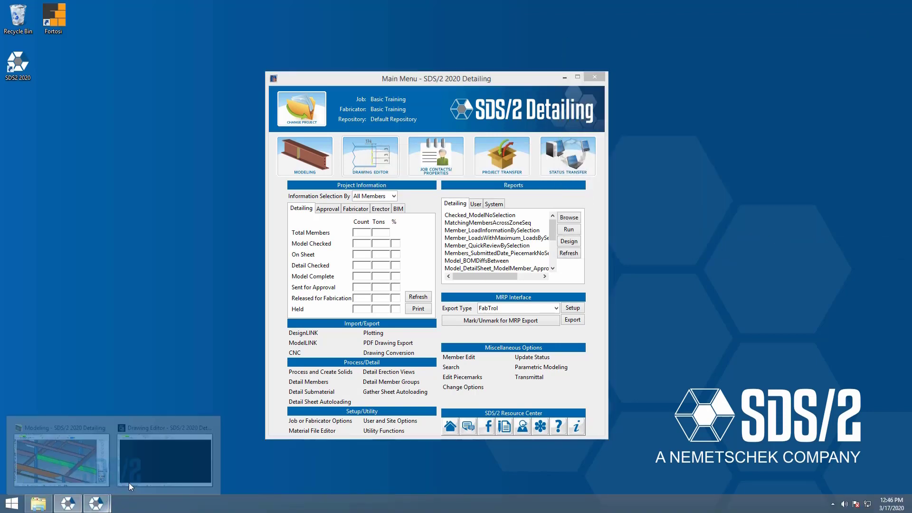
click(130, 482)
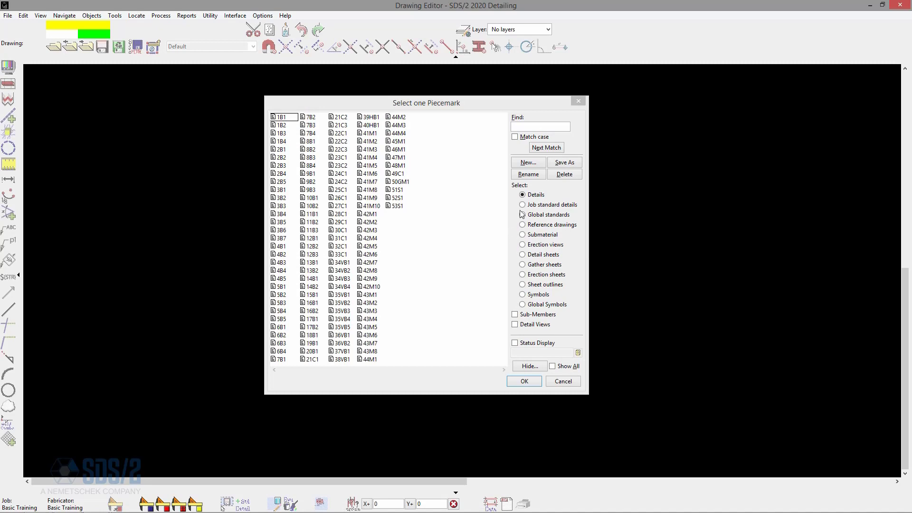
click(536, 196)
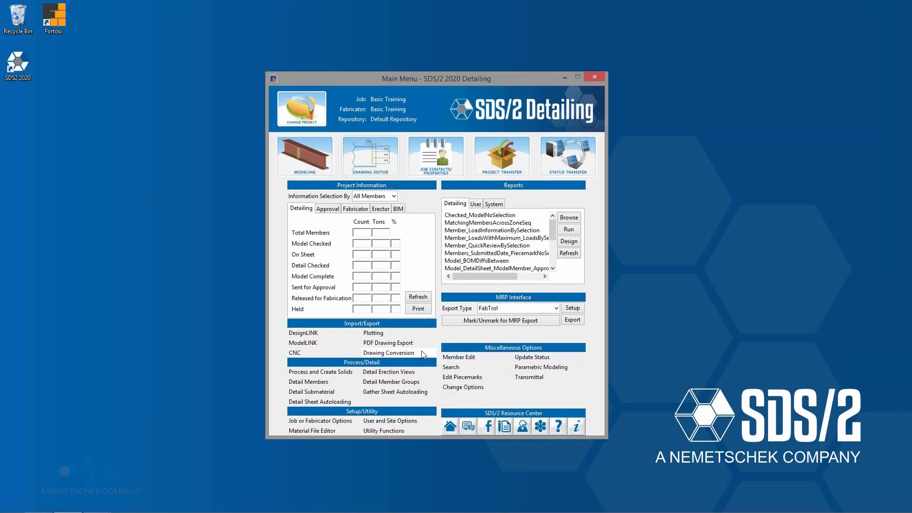
- Delete all detail sheets again through the Delete Project Items utility
click(380, 431)
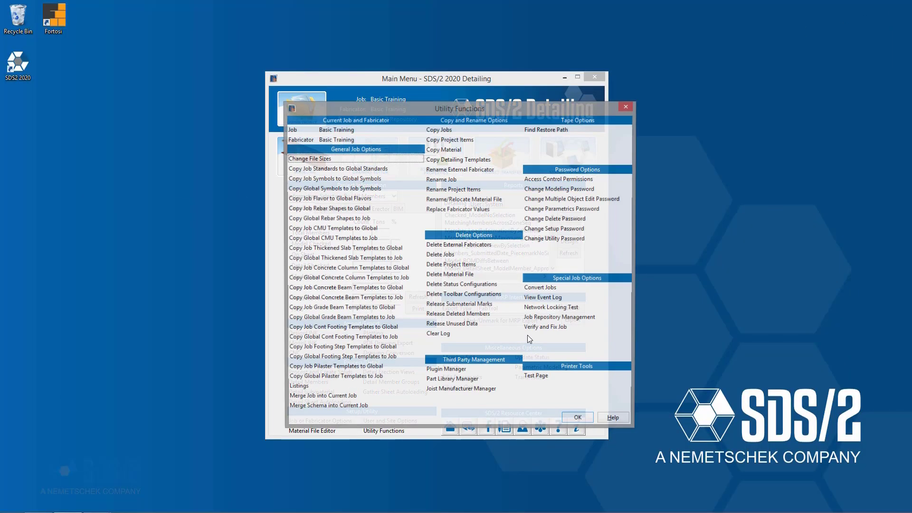
click(478, 266)
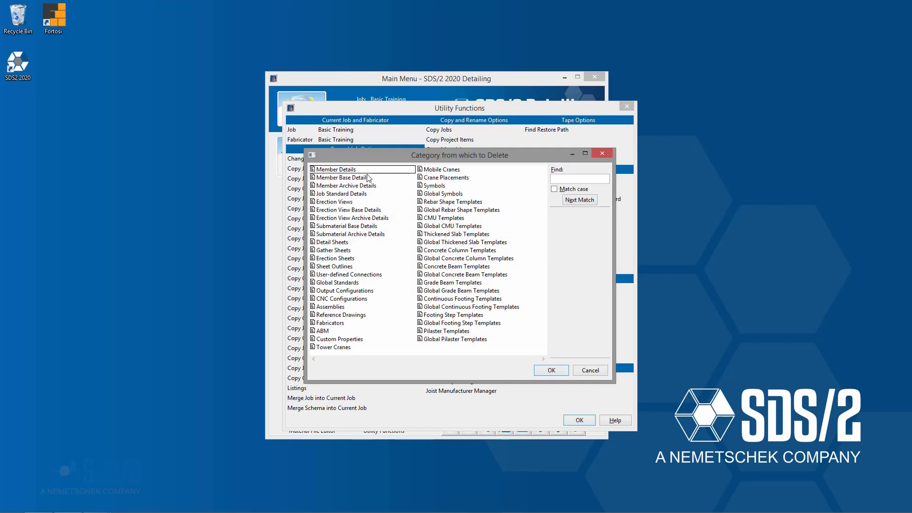
double_click(338, 243)
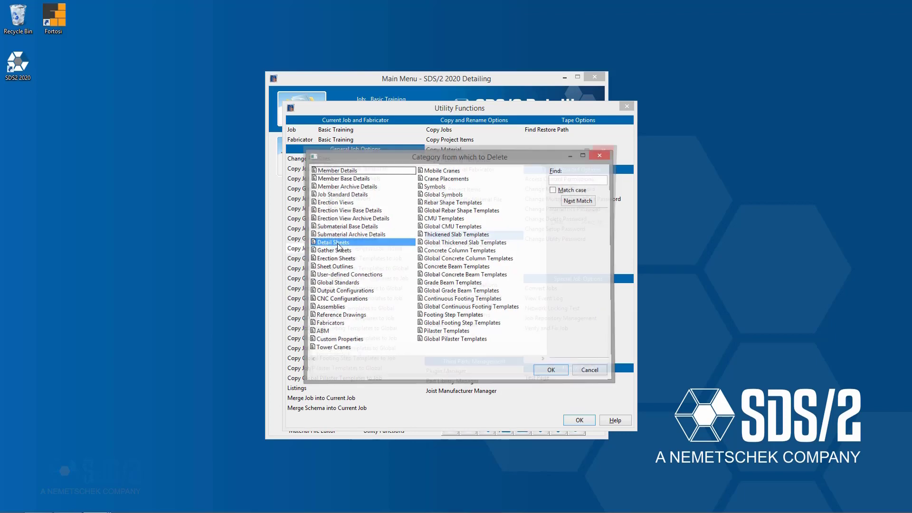
key(ctrl+a)
click(558, 375)
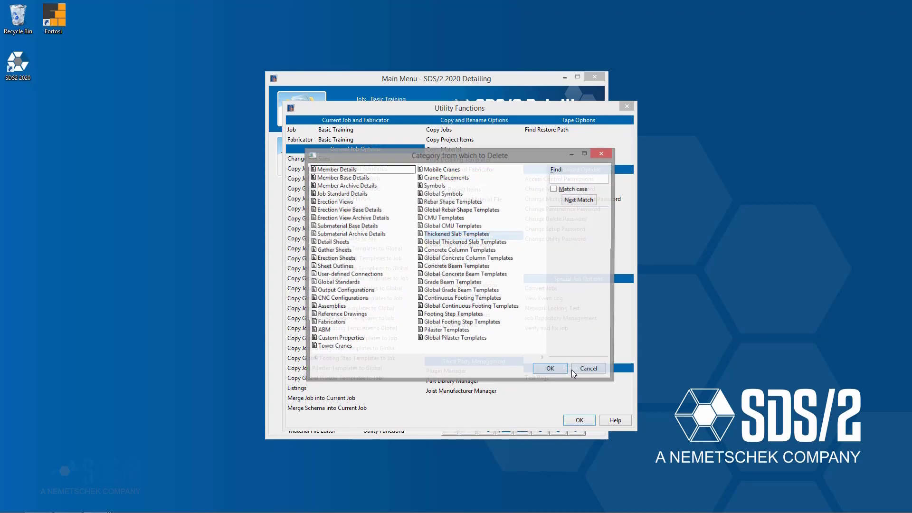
click(581, 374)
click(583, 422)
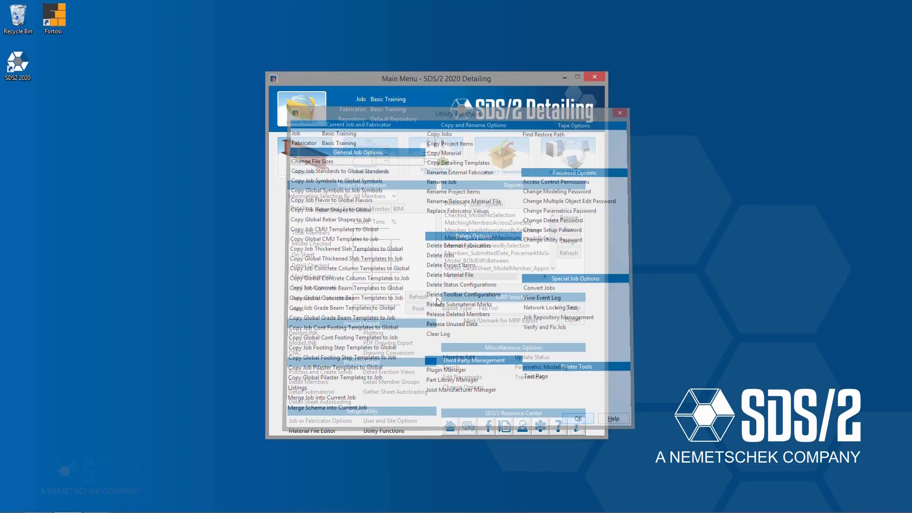
- Start detail sheet autoloading and pick the D24x36 sheet outline
click(377, 392)
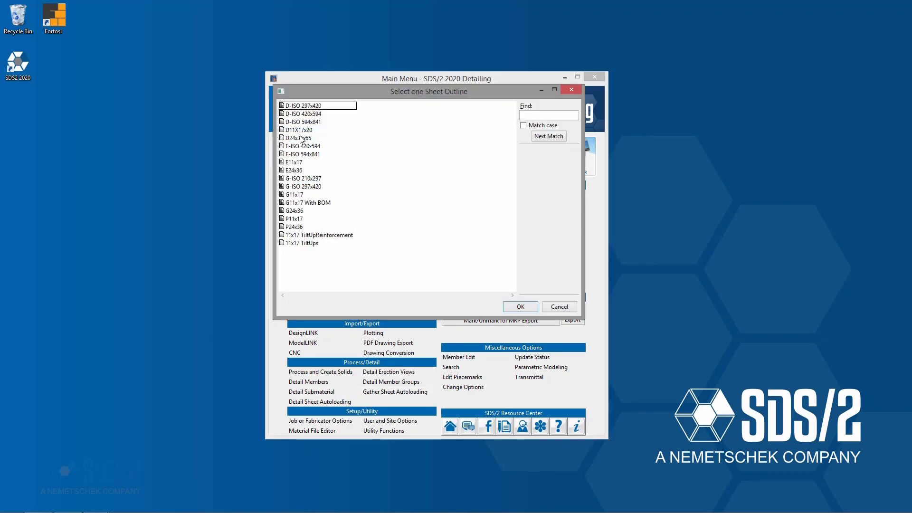
click(301, 138)
click(531, 307)
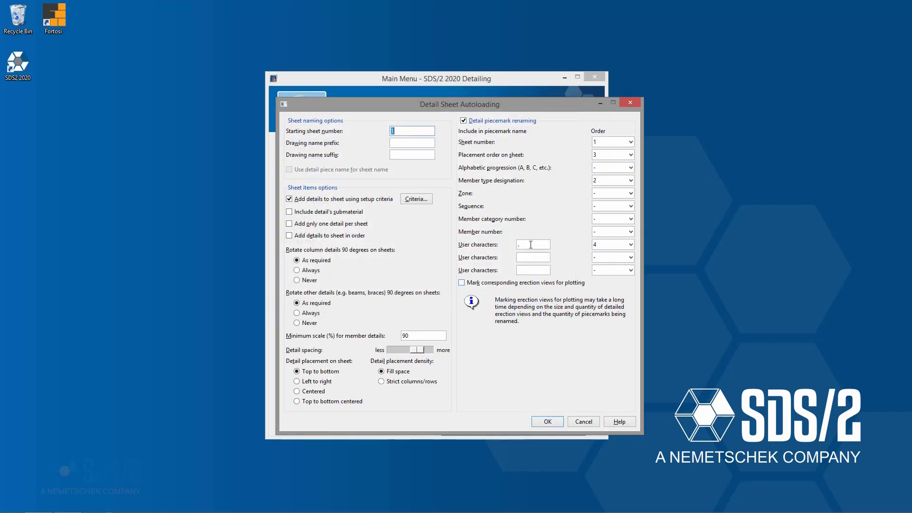
- Deactivate the user characters in piecemark renaming and set detail placement to left to right with strict columns/rows
click(615, 245)
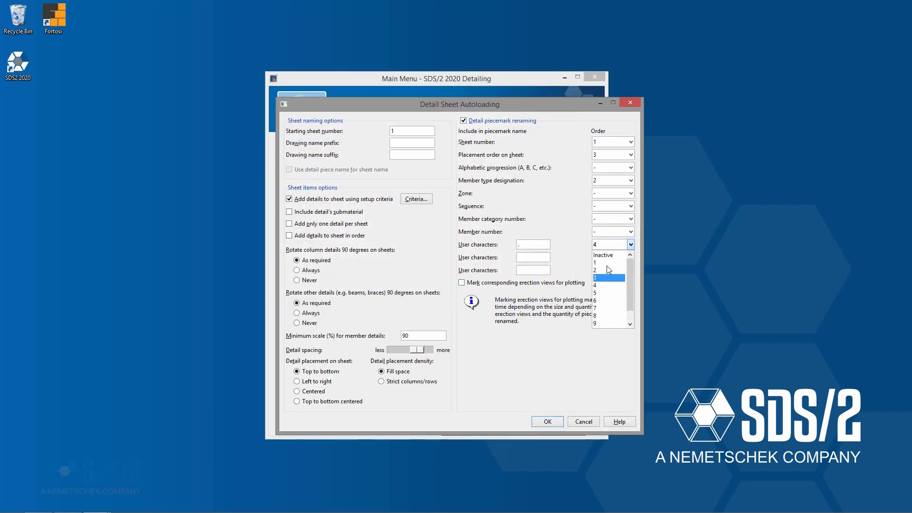
click(615, 257)
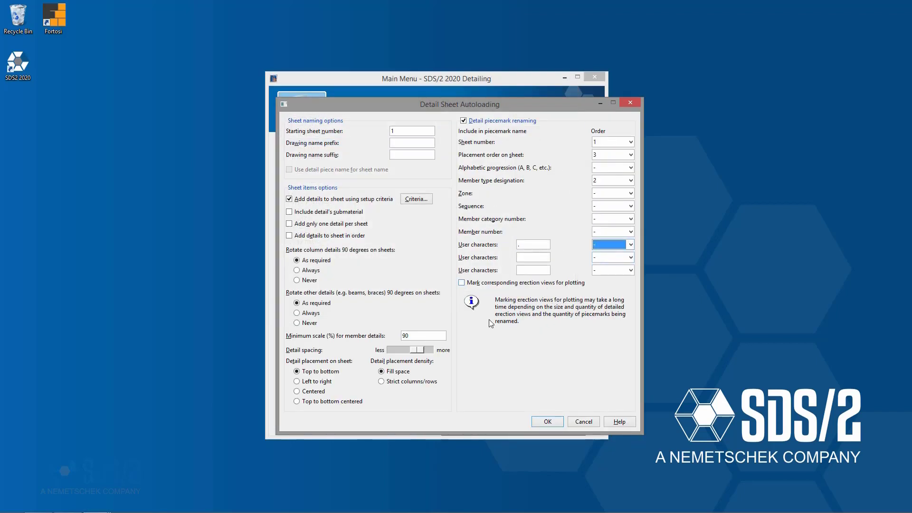
click(317, 386)
click(424, 386)
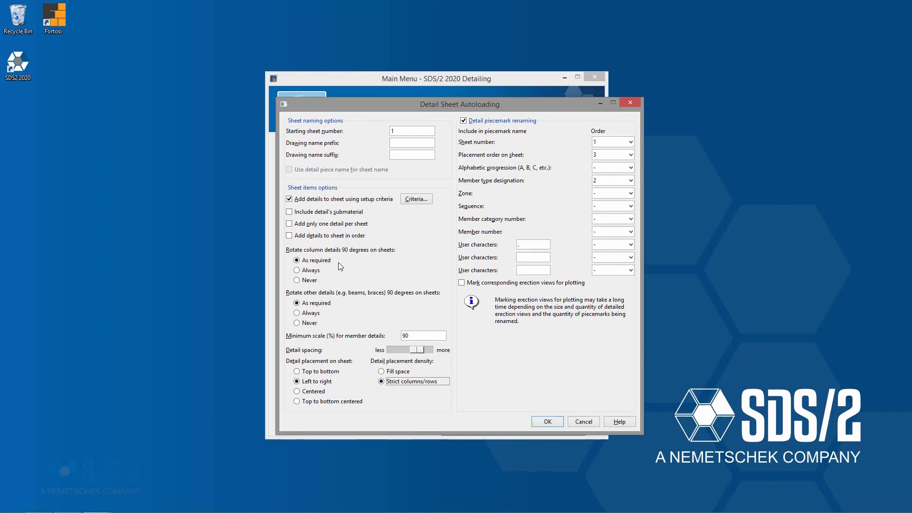
- Accept the autoloading settings, autoload sheets for all piecemarks and dismiss the warnings
double_click(399, 132)
click(548, 421)
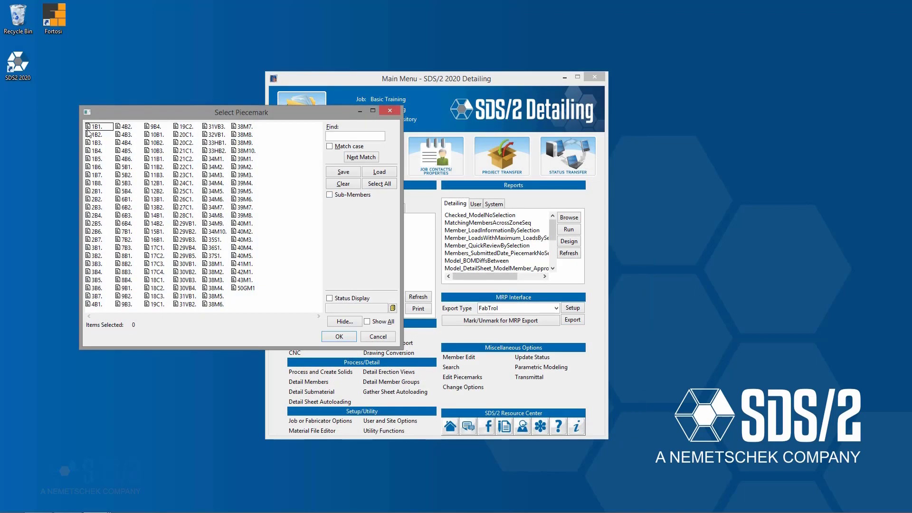
click(347, 338)
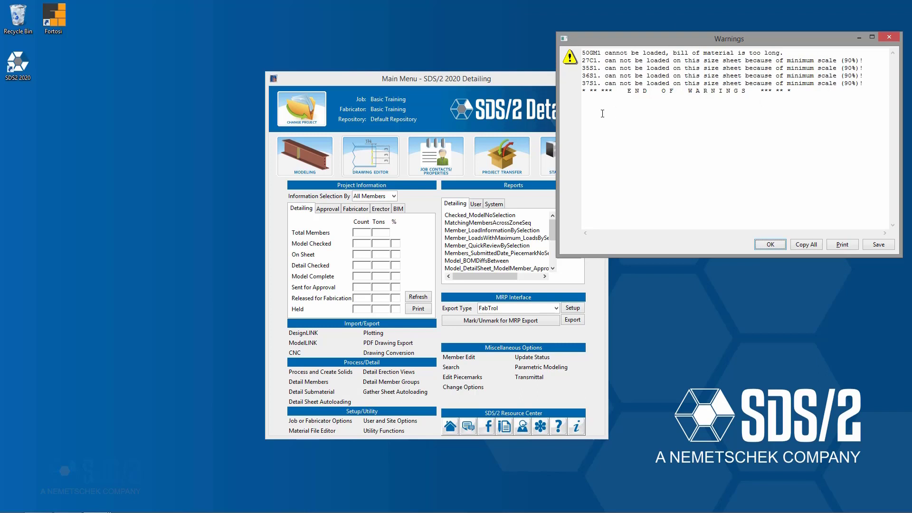
click(770, 244)
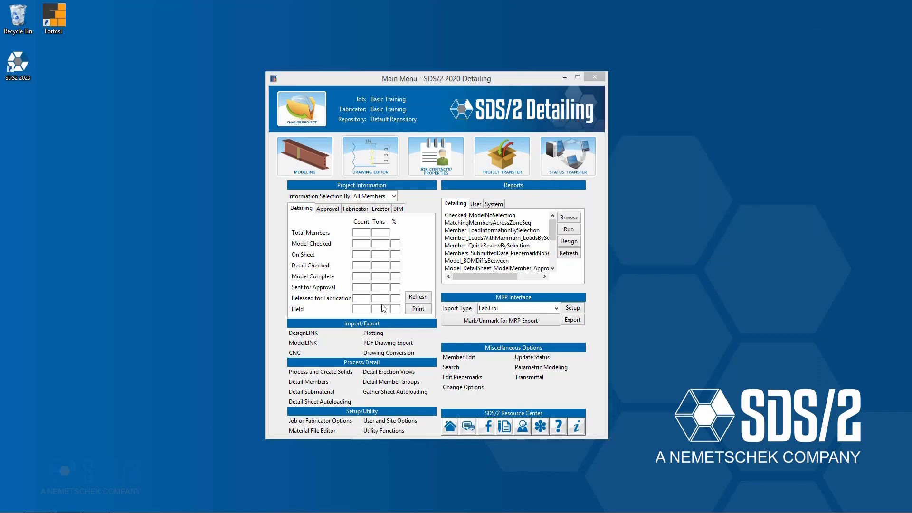
- Open detail sheet 1 in the Drawing Editor
click(366, 141)
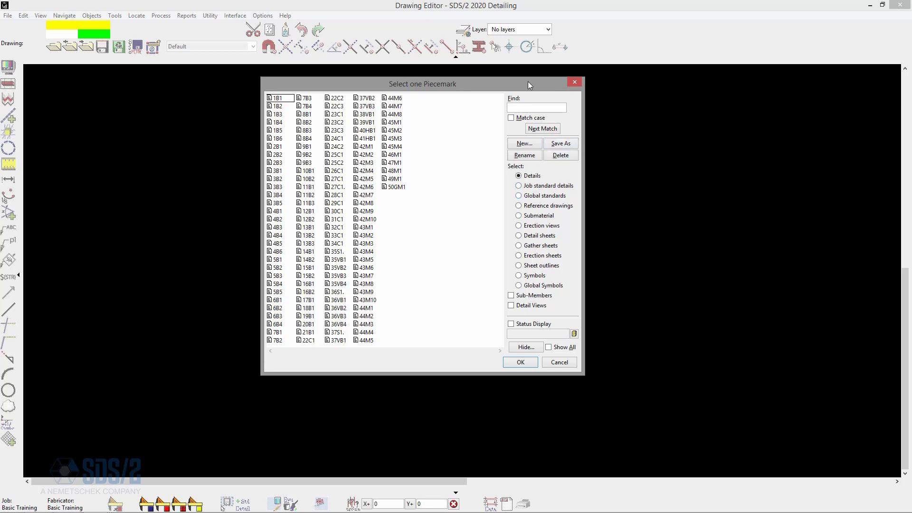
drag(529, 81, 526, 95)
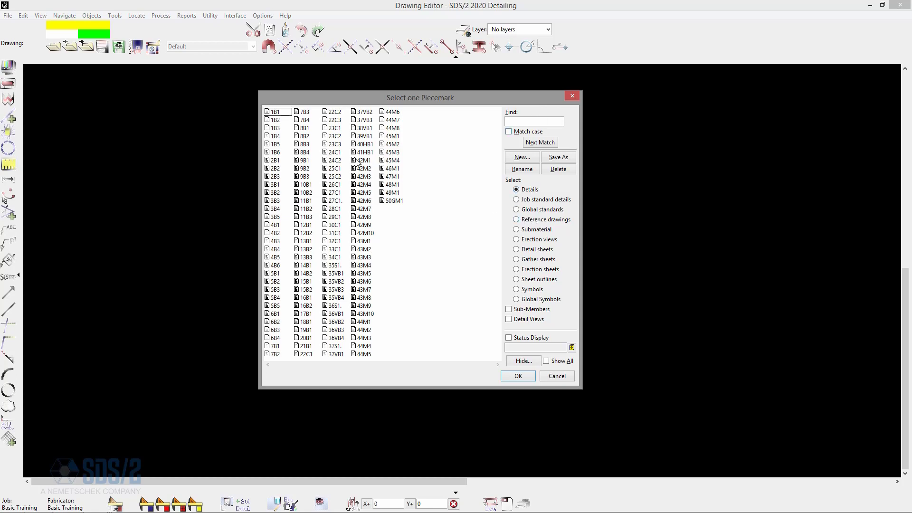
click(532, 250)
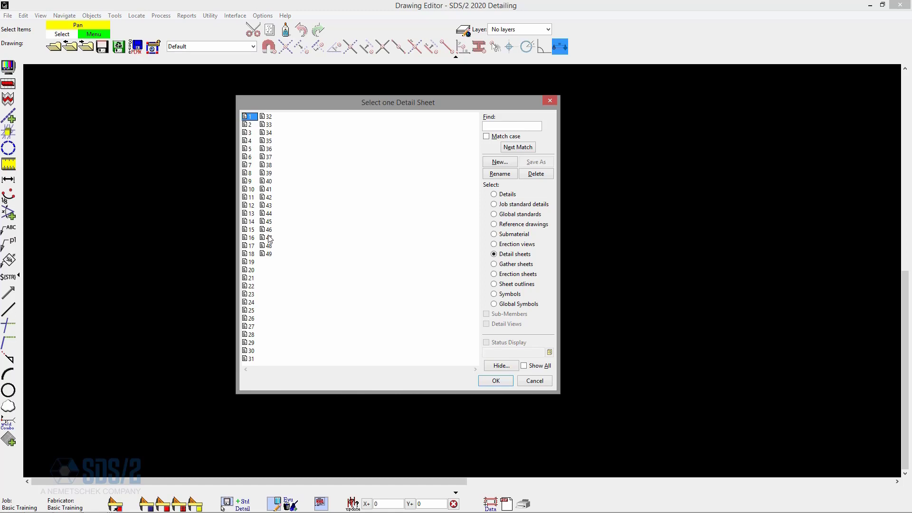
double_click(250, 117)
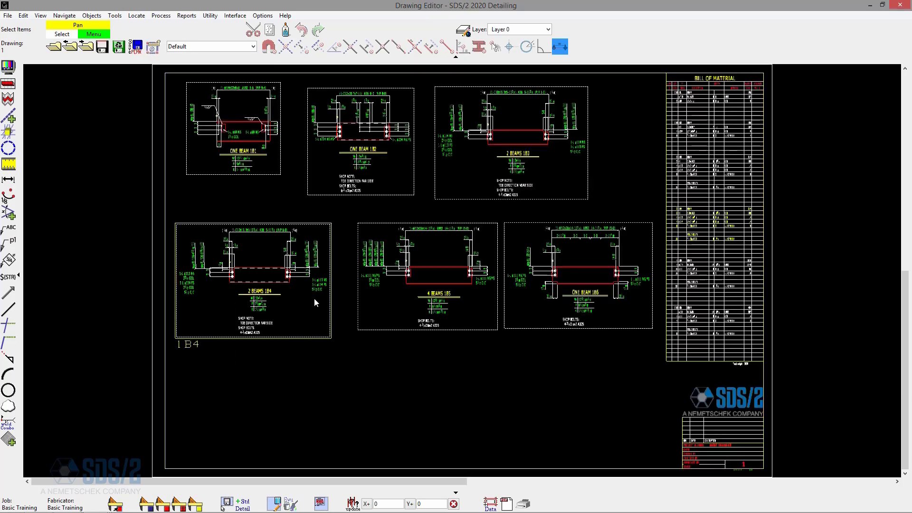
- Open the Search and Replace dialog and close it without replacing anything
click(23, 17)
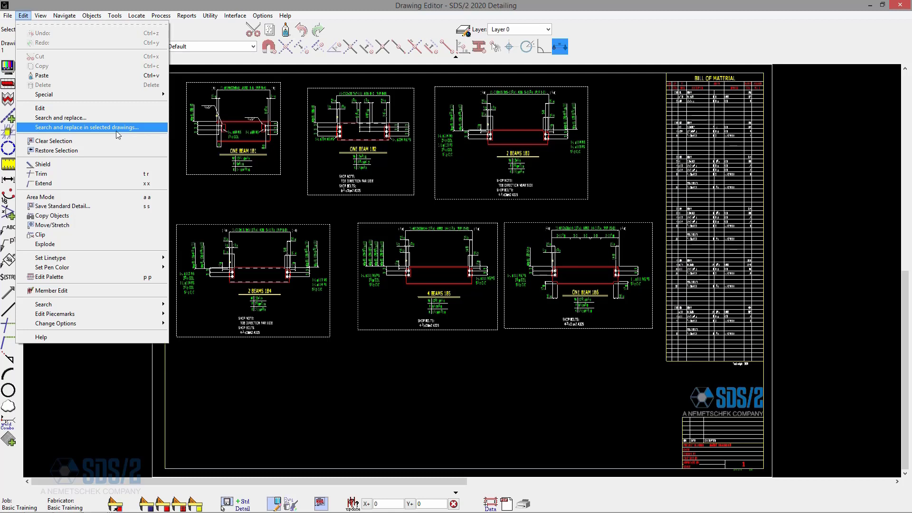
click(70, 118)
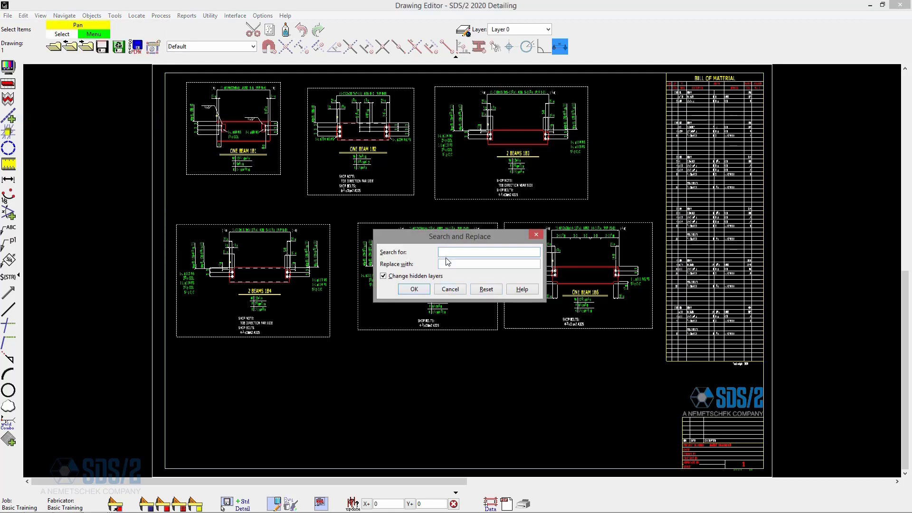
drag(499, 242, 494, 357)
click(496, 298)
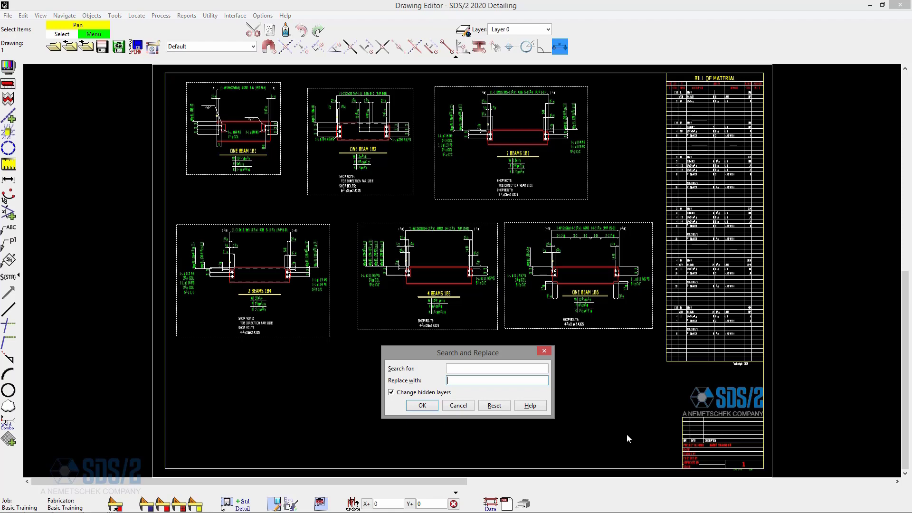
click(544, 351)
- Open Search and Replace in Selected Drawings for all piecemarks and close it without replacing anything
click(23, 15)
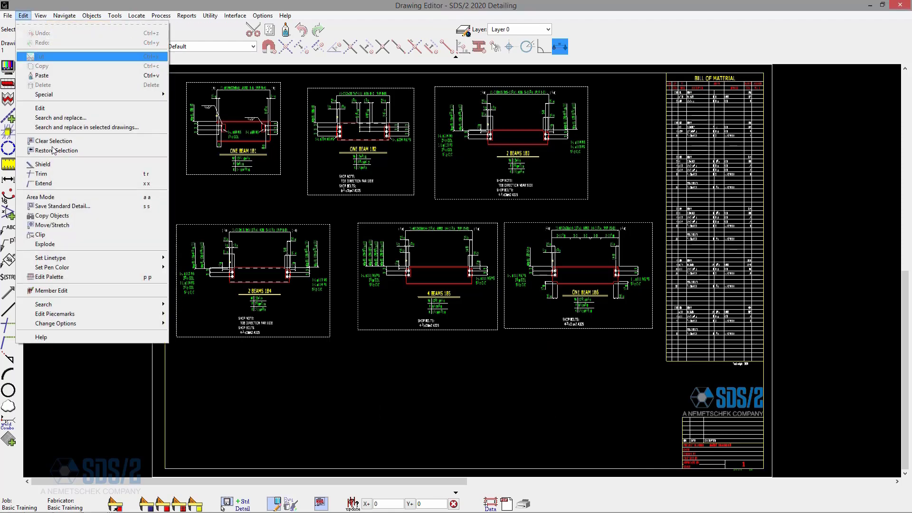
click(118, 126)
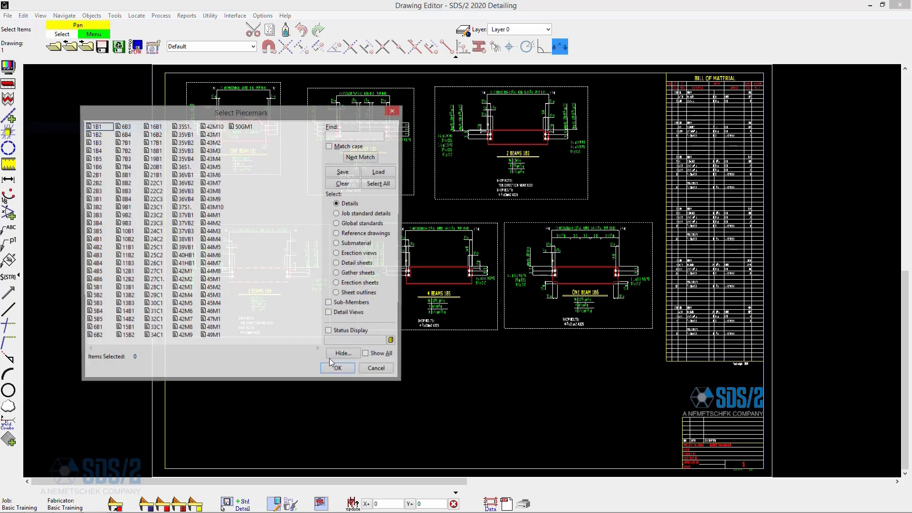
key(ctrl+a)
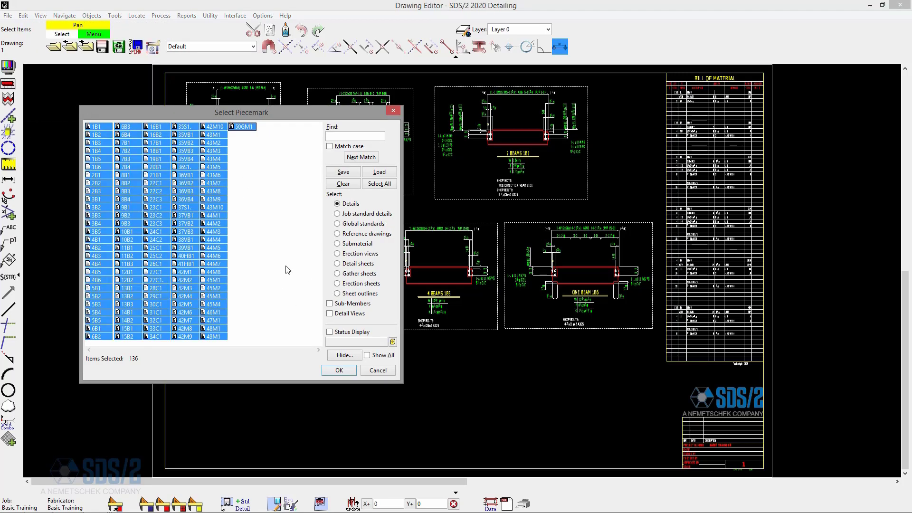
click(339, 370)
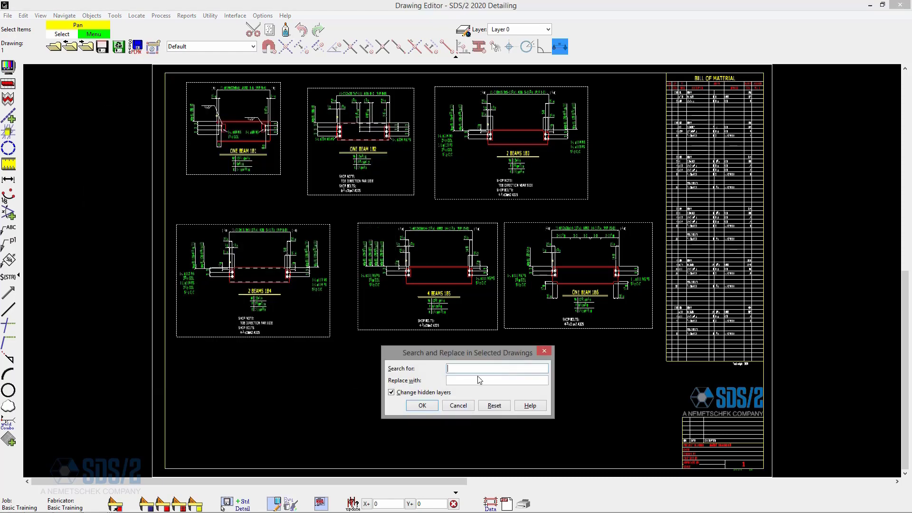
click(545, 351)
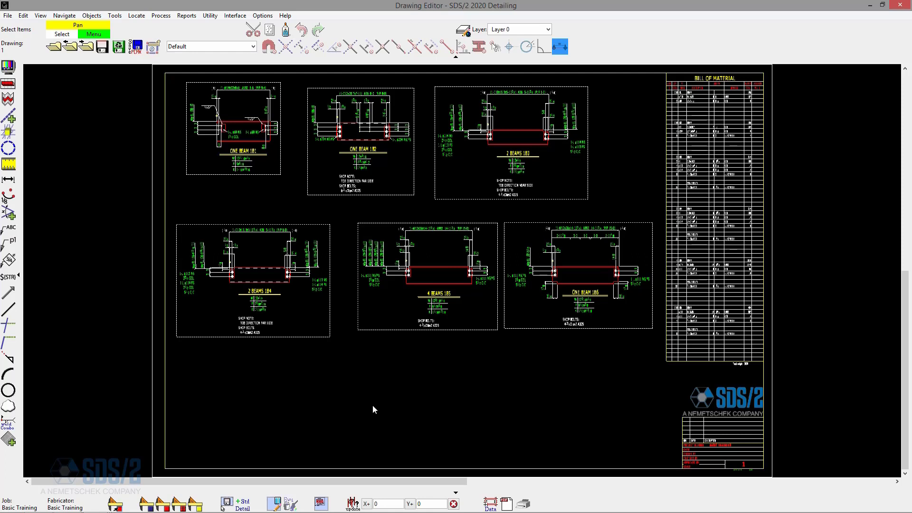
- Browse the job standard details and open the STAMP APPROVED global standard
click(55, 50)
click(521, 205)
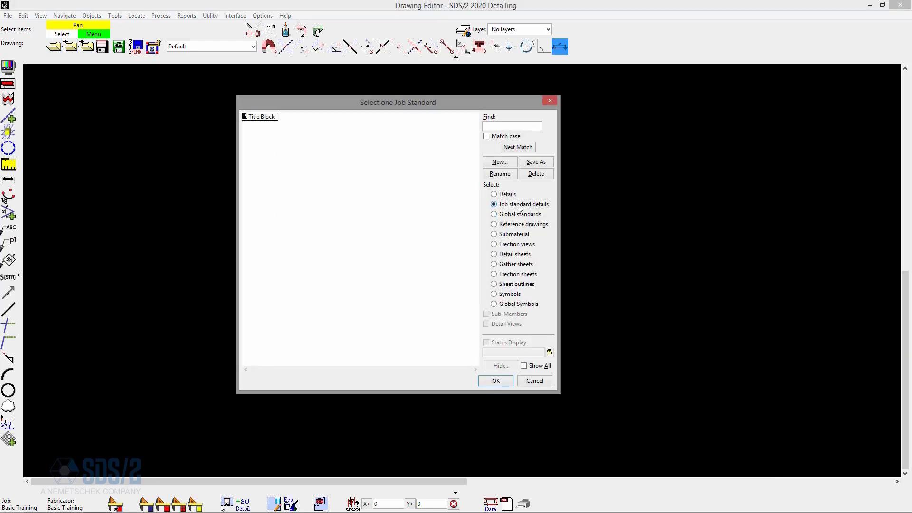
click(253, 117)
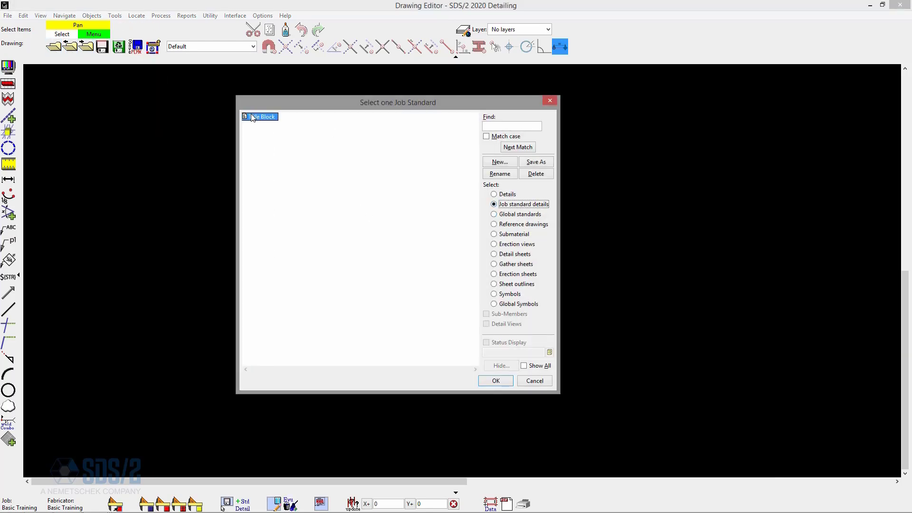
click(517, 215)
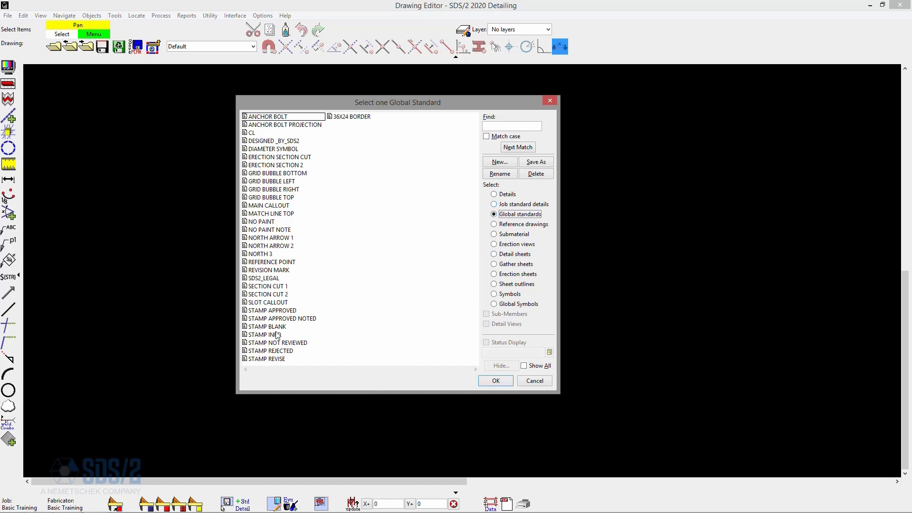
double_click(287, 311)
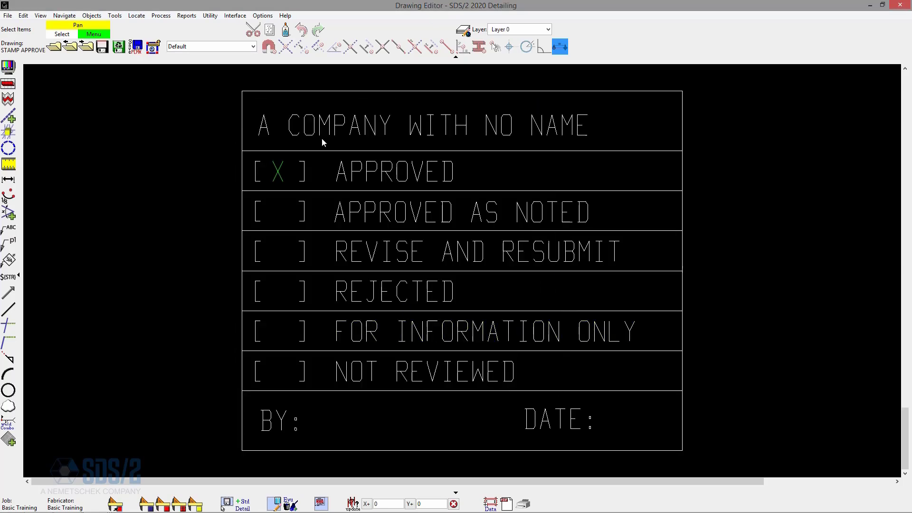
- Open the NORTH 3 global standard to view the north arrow symbol
click(88, 49)
click(70, 46)
click(54, 47)
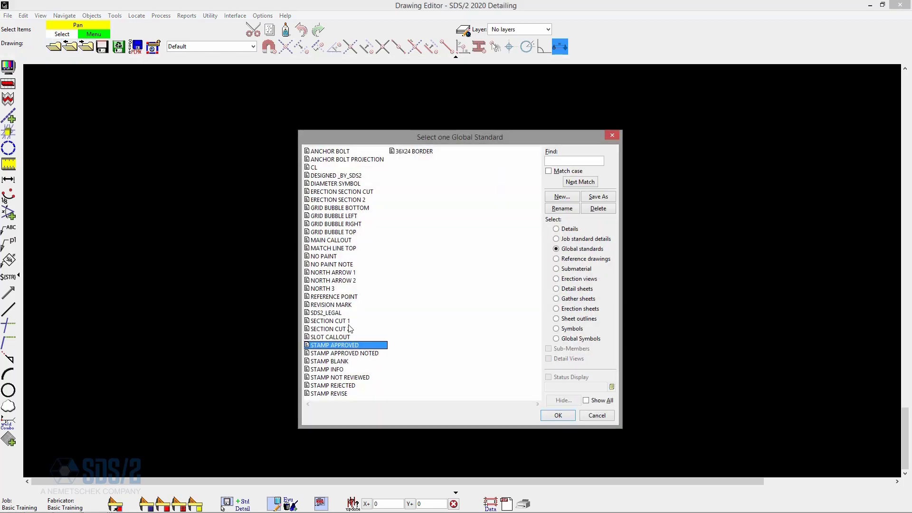
double_click(331, 288)
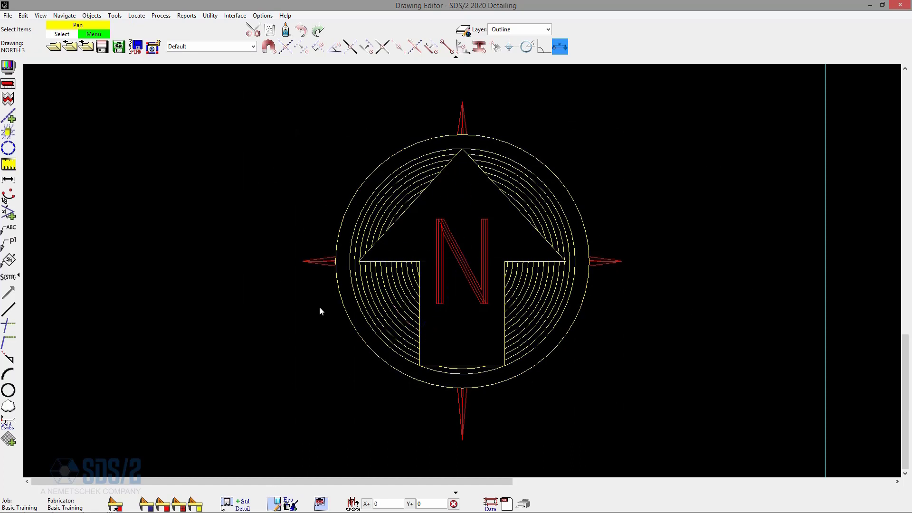
scroll(349, 312, down, 1)
scroll(658, 219, down, 1)
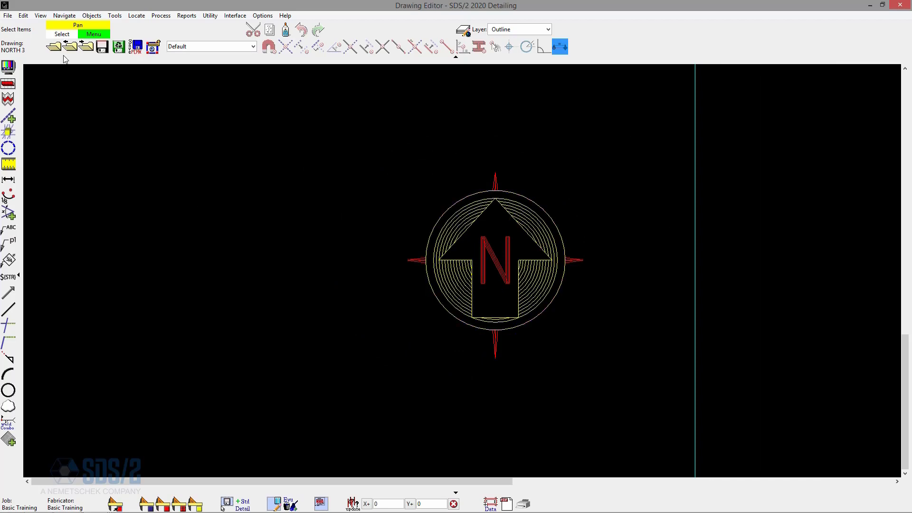
- Reopen detail sheet 1
click(55, 47)
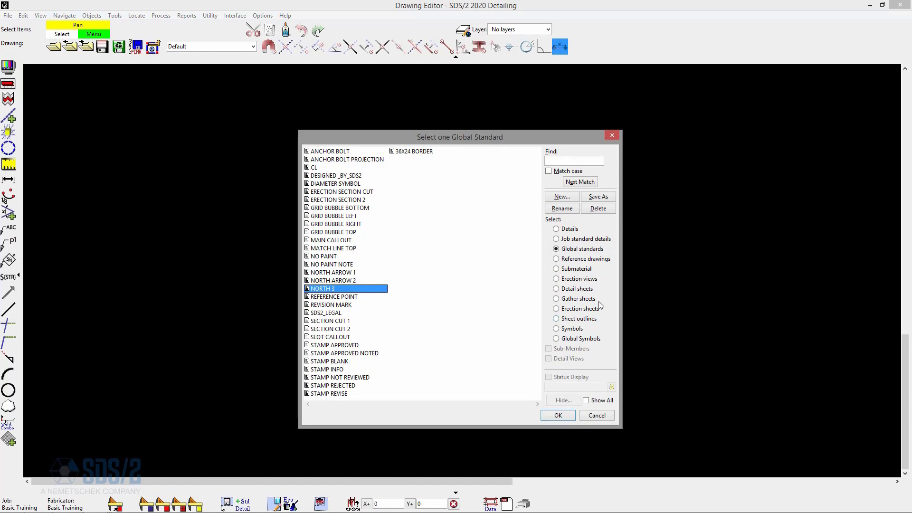
click(589, 289)
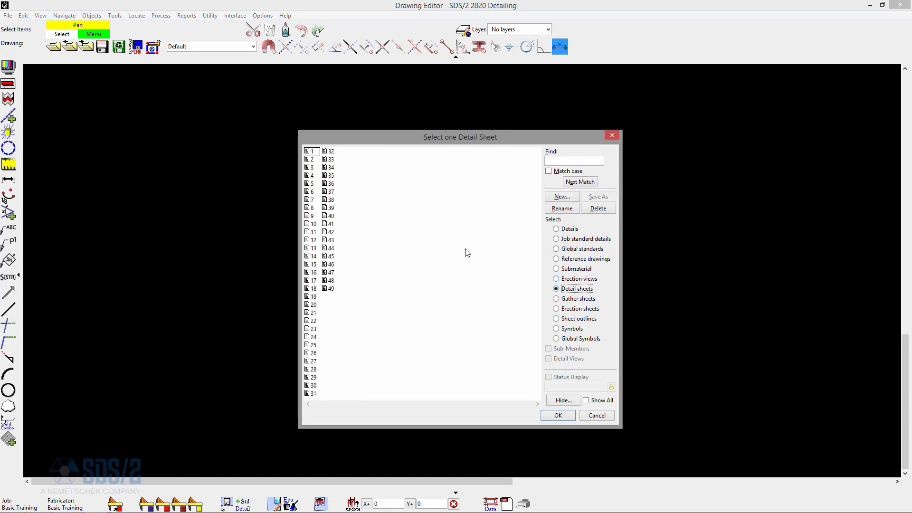
double_click(312, 151)
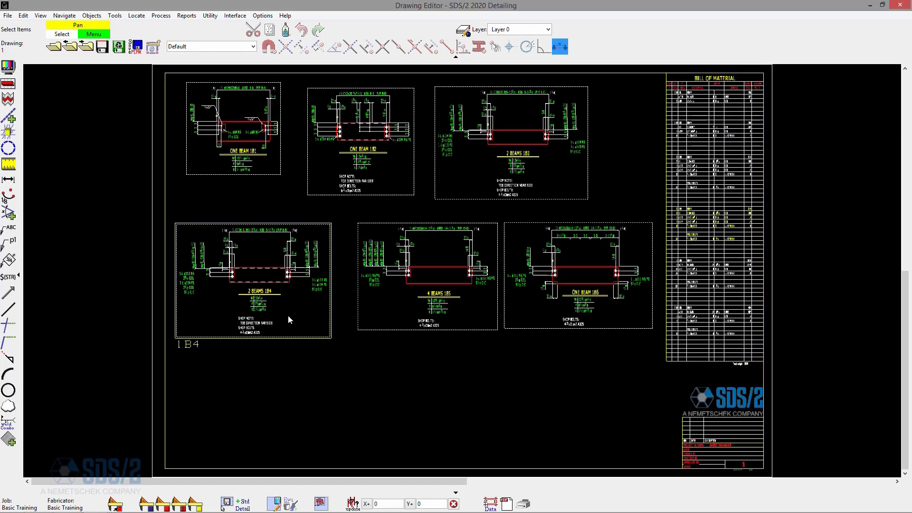
- Add the NORTH 3 global standard detail at the lower-left corner of detail sheet 1
click(7, 15)
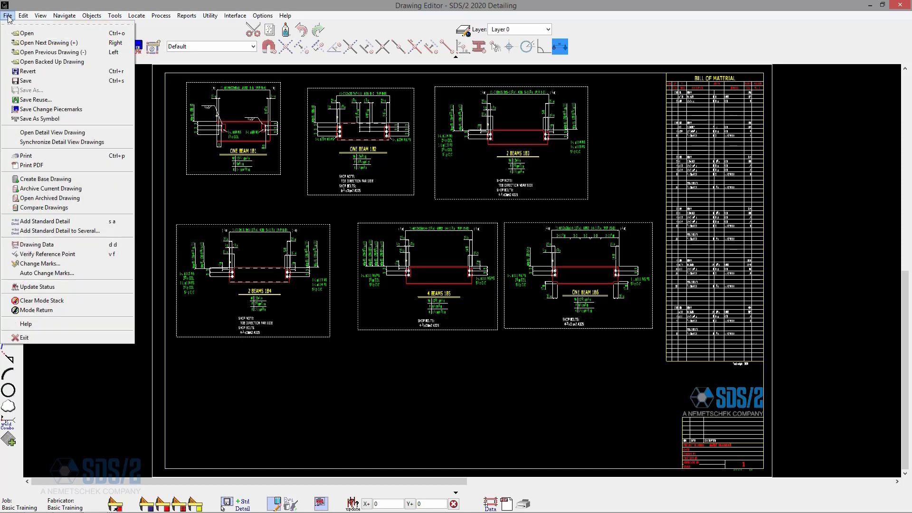
click(53, 224)
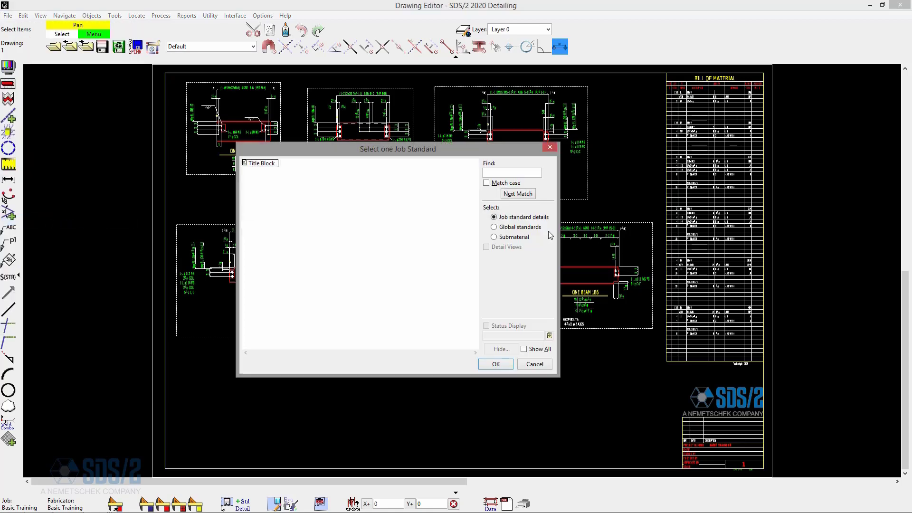
click(519, 227)
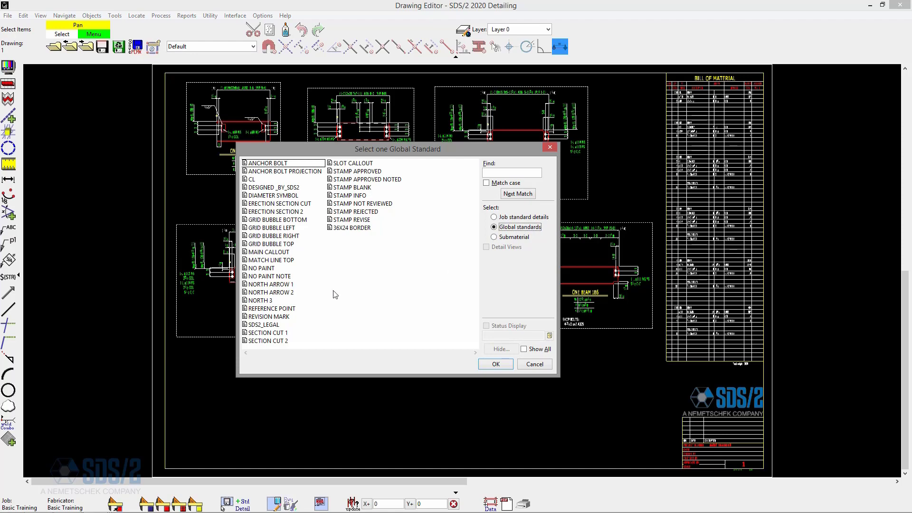
click(267, 301)
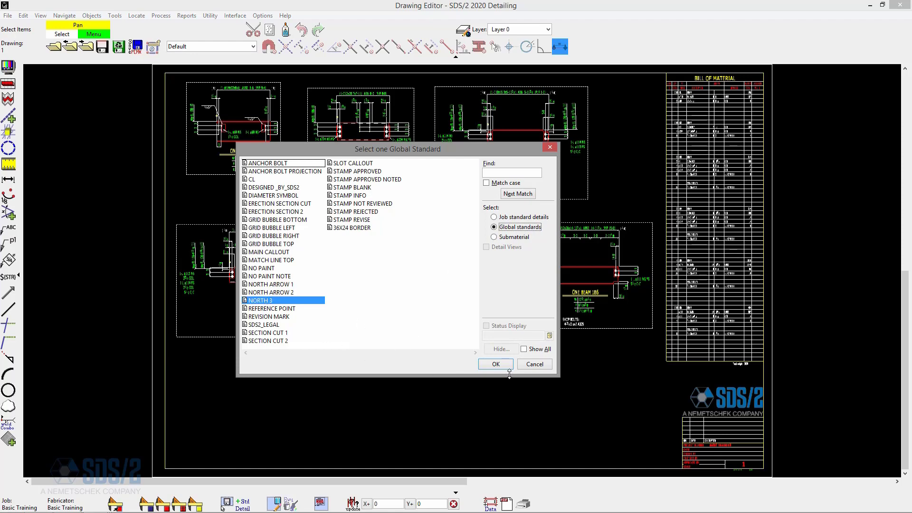
click(495, 364)
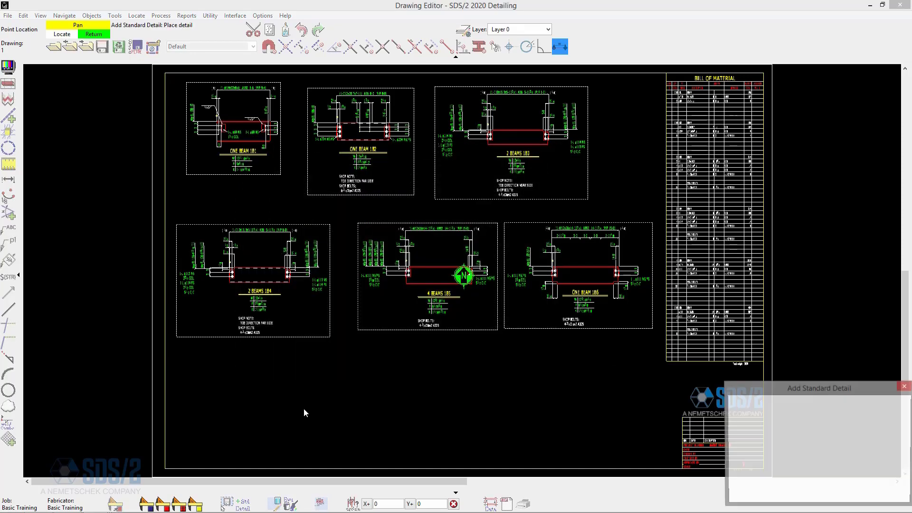
click(183, 450)
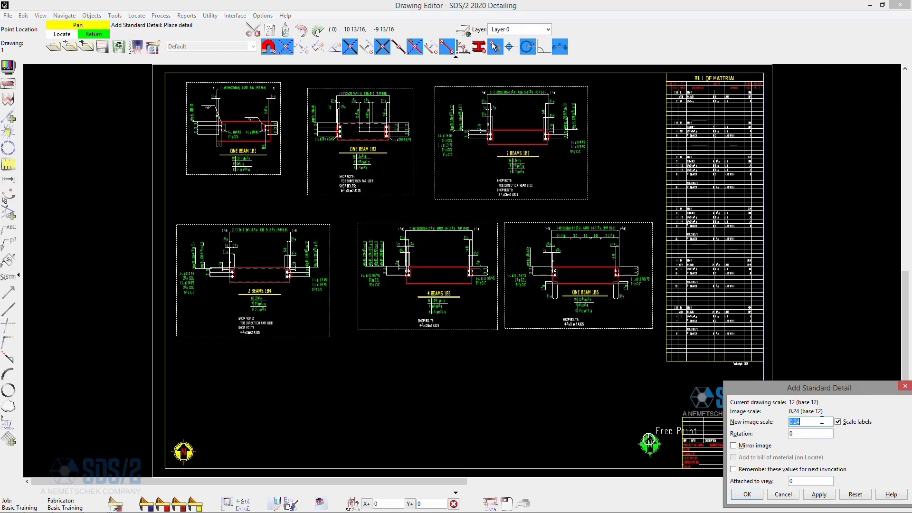
drag(842, 386, 416, 289)
key(Tab)
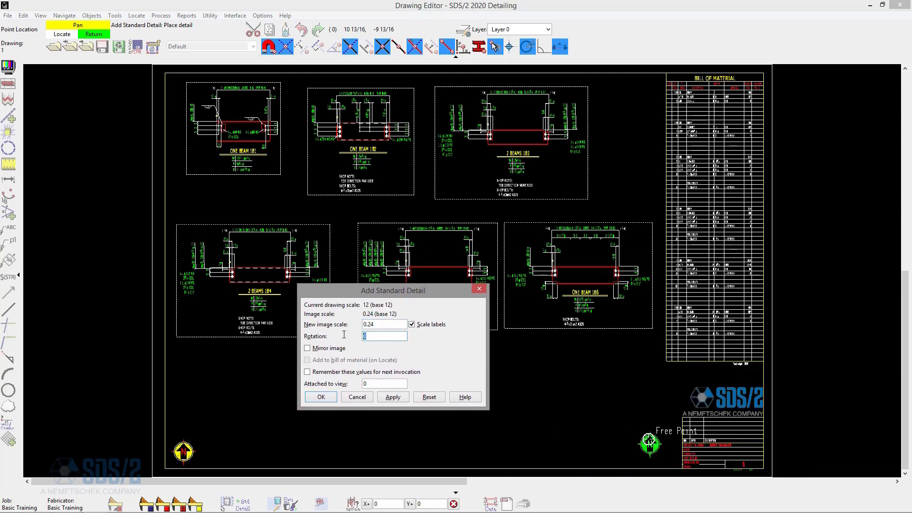
text(90)
key(Tab)
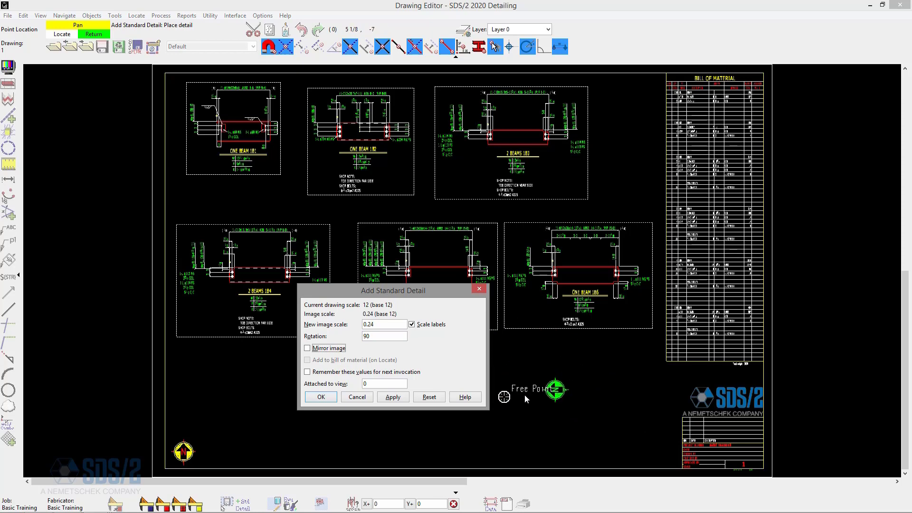
right_click(553, 384)
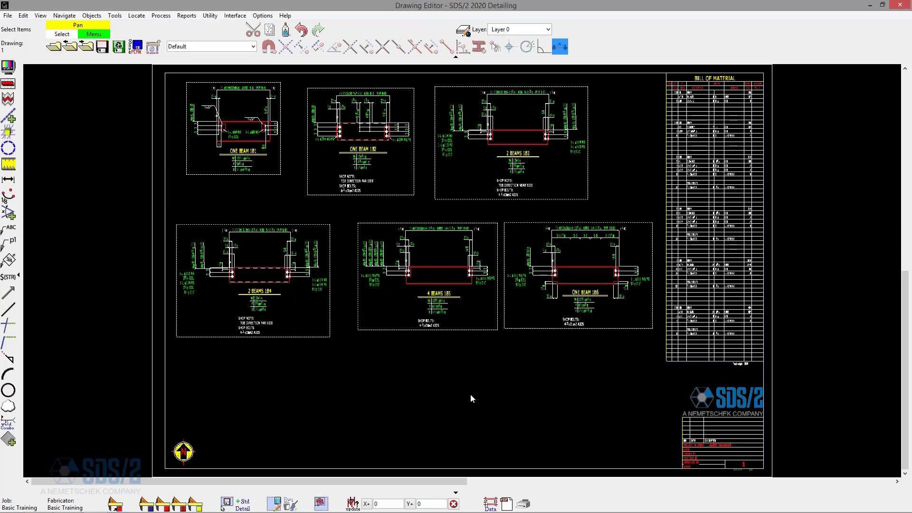
- Delete the placed north arrow from the sheet's lower-left corner
scroll(169, 405, up, 3)
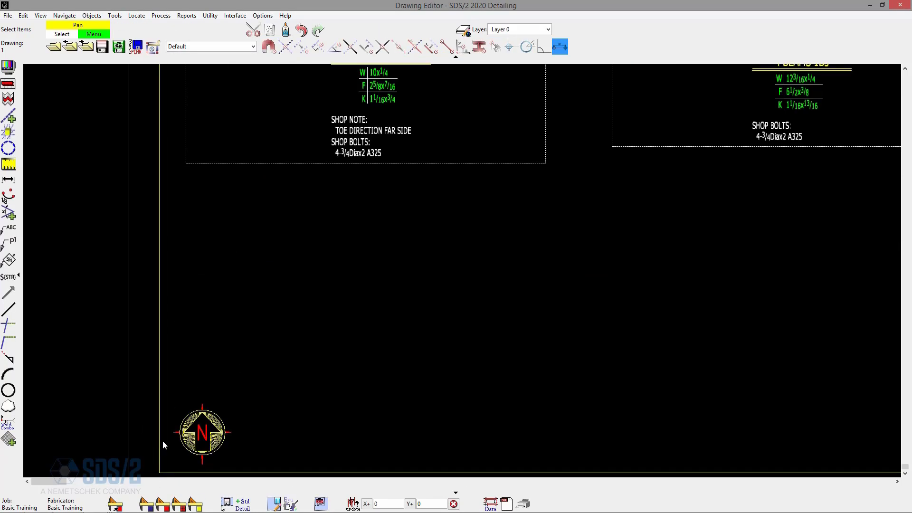
scroll(208, 446, up, 4)
scroll(207, 446, down, 5)
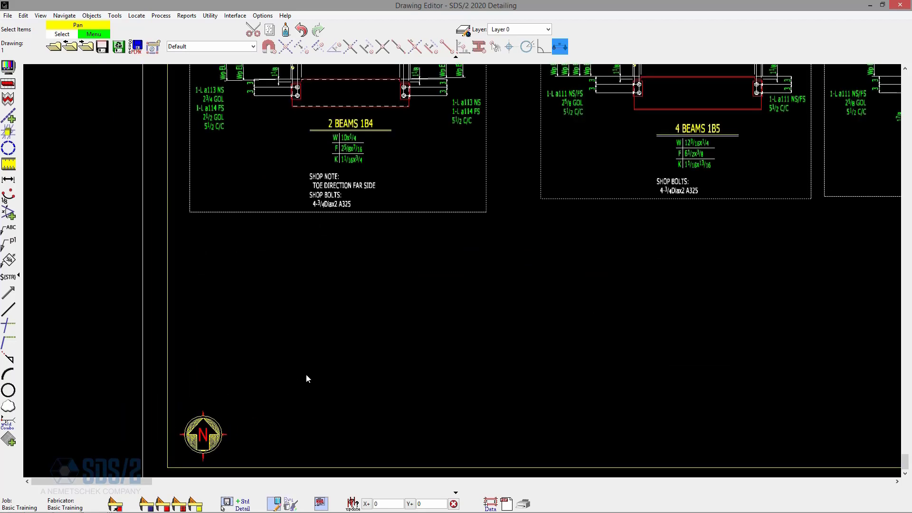
scroll(139, 392, down, 2)
scroll(140, 392, down, 2)
scroll(173, 413, up, 5)
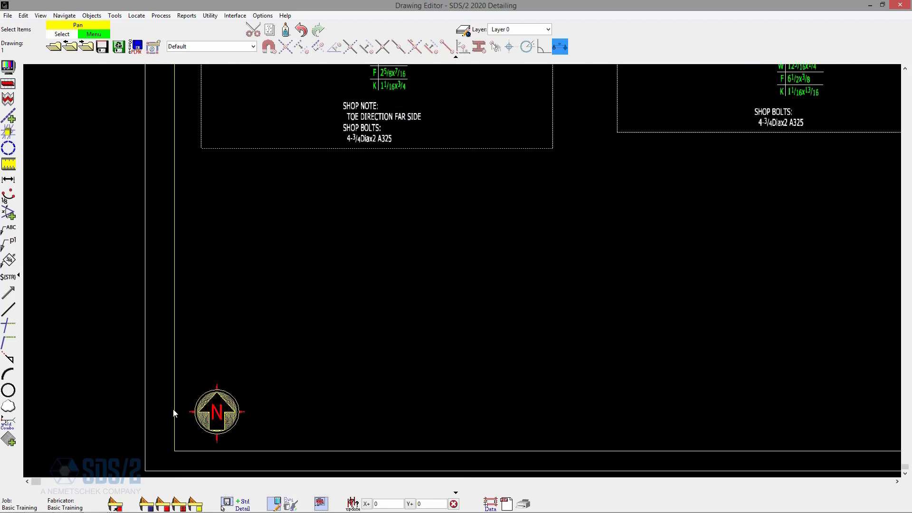
scroll(190, 328, down, 3)
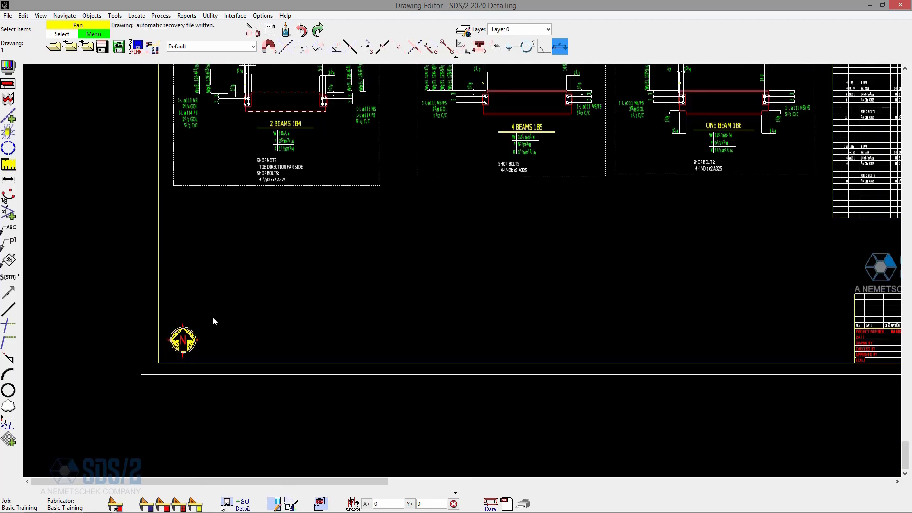
drag(235, 306, 163, 367)
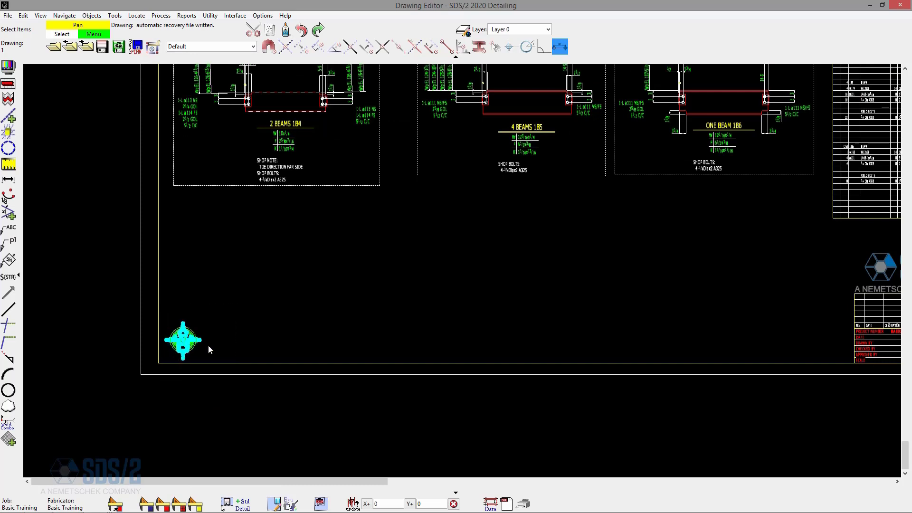
key(Delete)
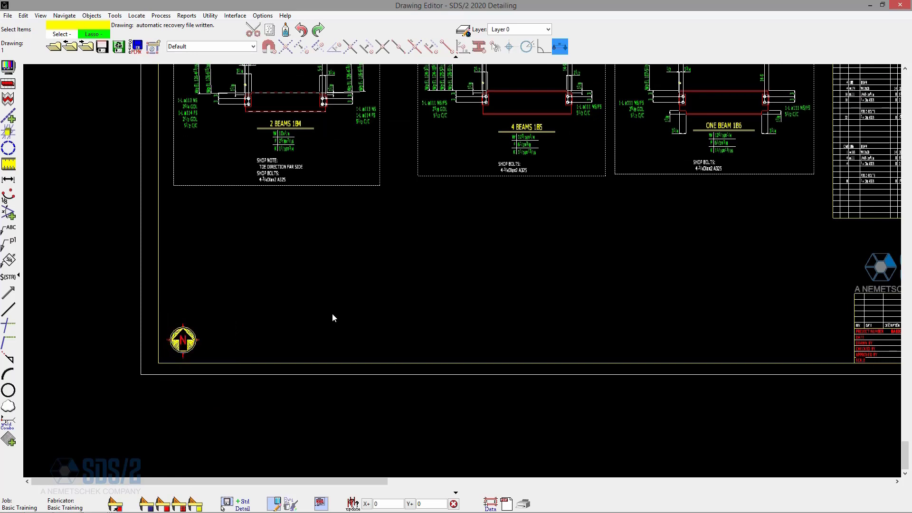
- Add the NORTH 3 global standard to several sheets, placing it at the lower-left corner of sheet 1
click(8, 16)
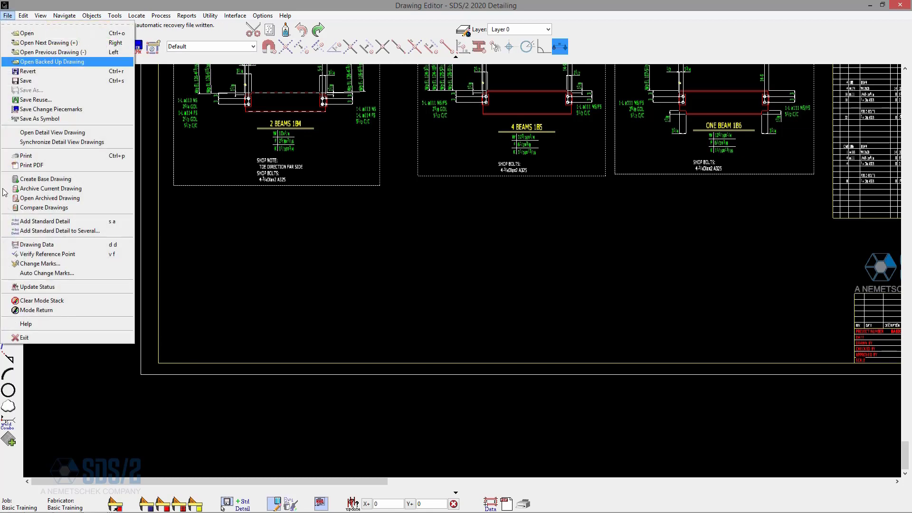
click(70, 231)
click(338, 289)
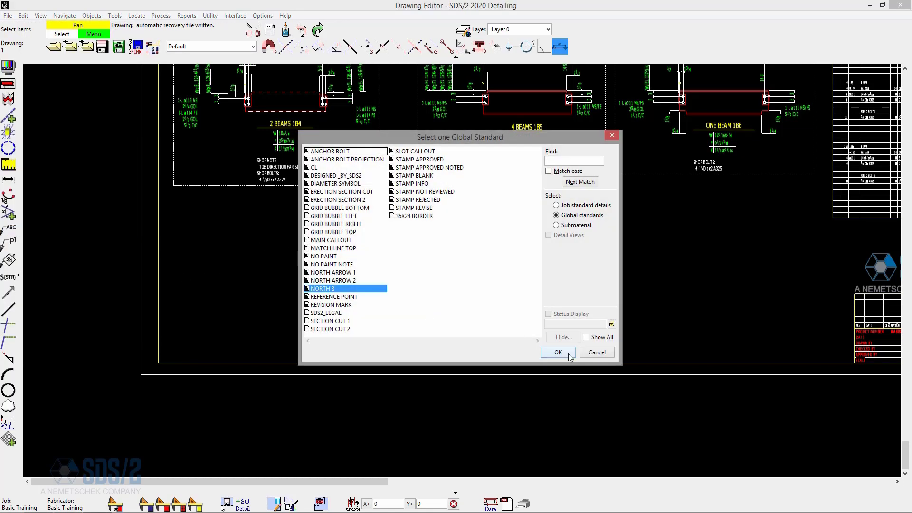
click(568, 354)
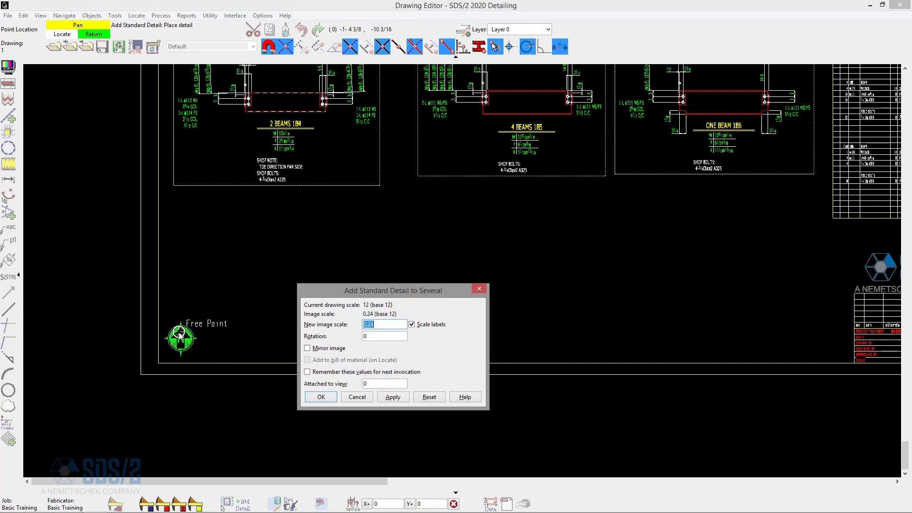
key(Return)
drag(528, 224, 483, 163)
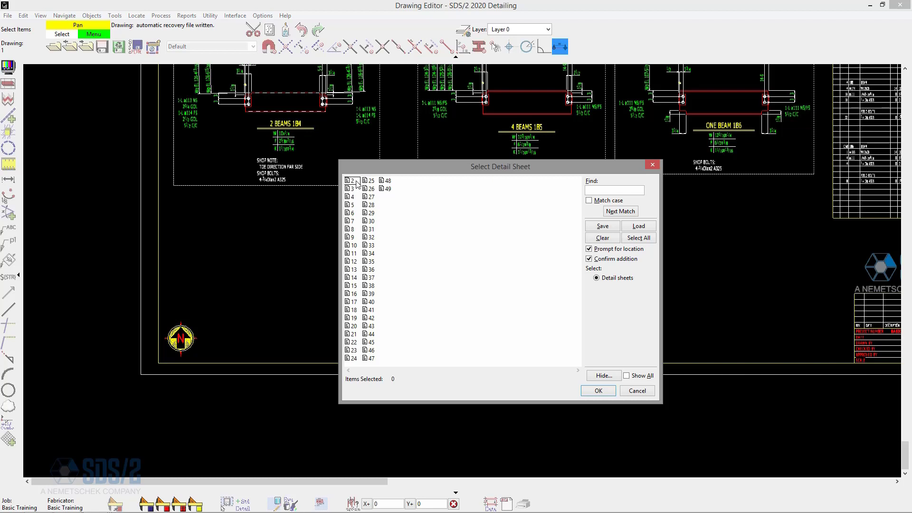
- Select detail sheets 2 through 49, turn off location prompting and confirmation, and apply the north arrow
click(357, 183)
key(shift+End)
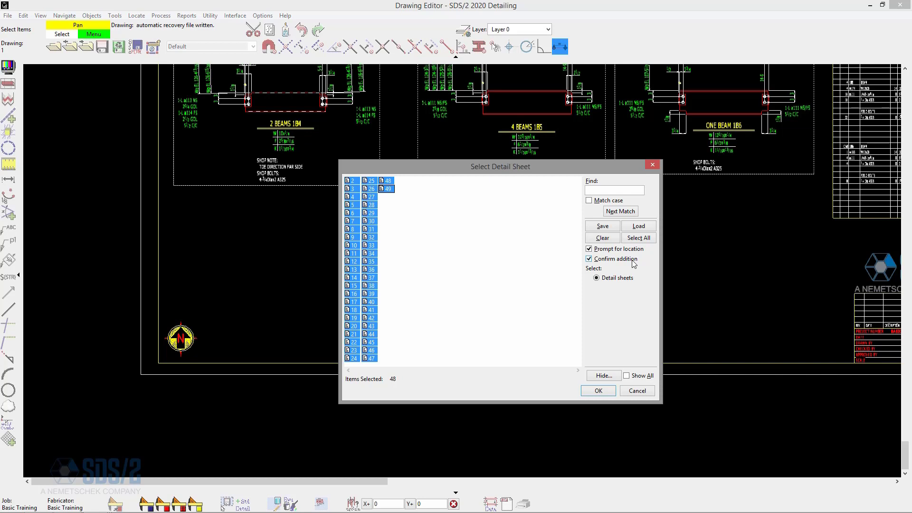
click(619, 249)
click(617, 258)
click(614, 249)
click(615, 249)
click(599, 391)
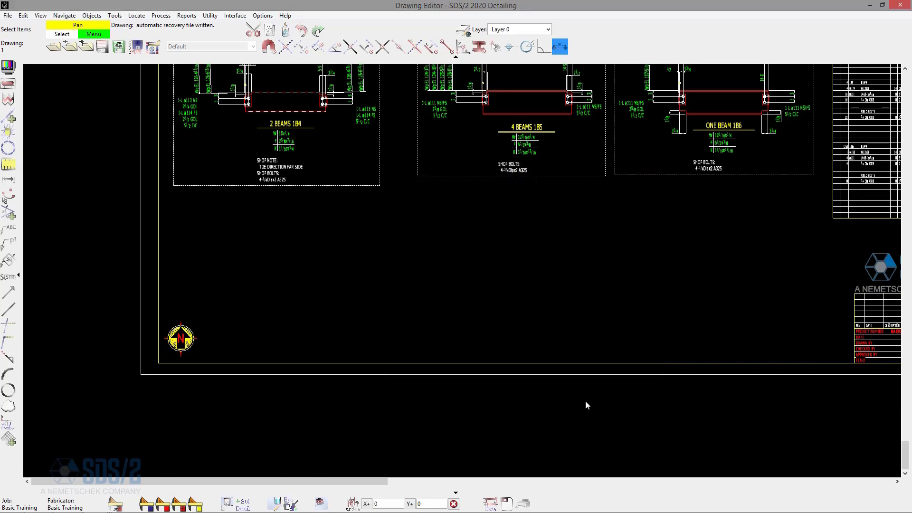
- Page through detail sheets 2 to 7 to inspect the added north arrows
scroll(586, 400, down, 1)
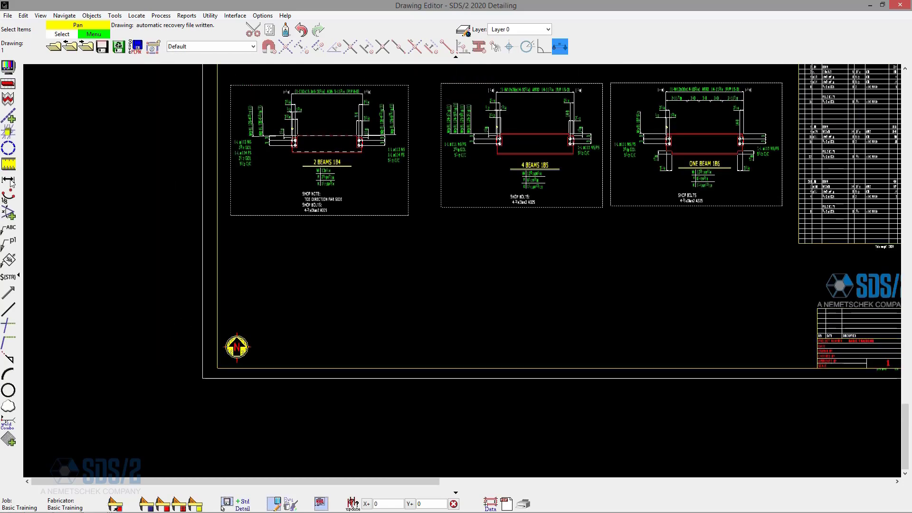
click(54, 48)
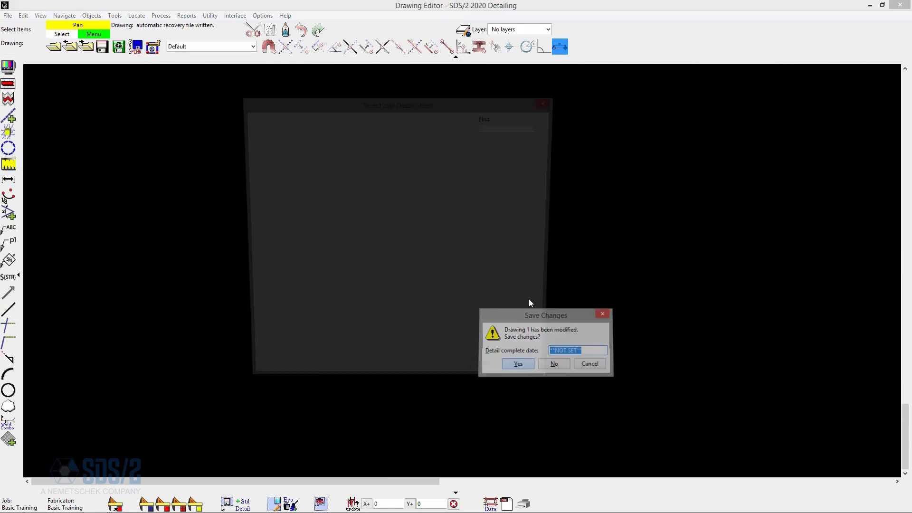
double_click(246, 125)
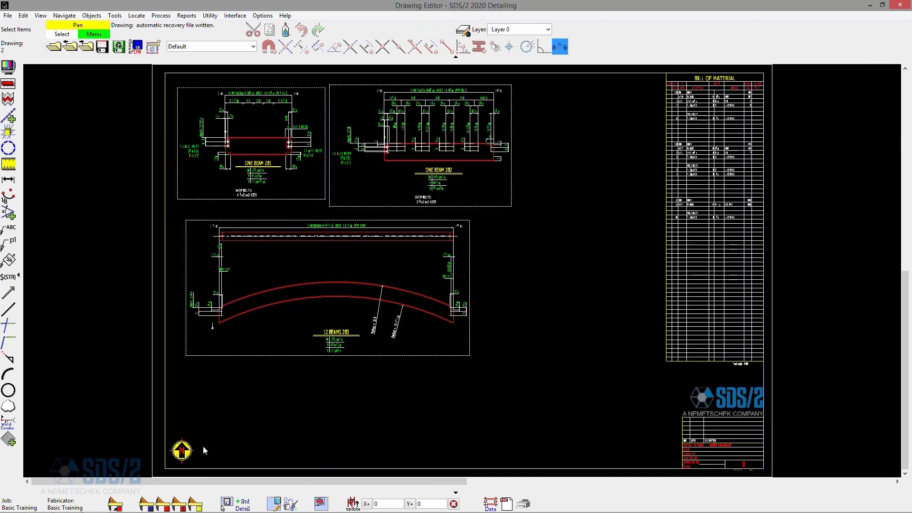
click(86, 46)
click(86, 46)
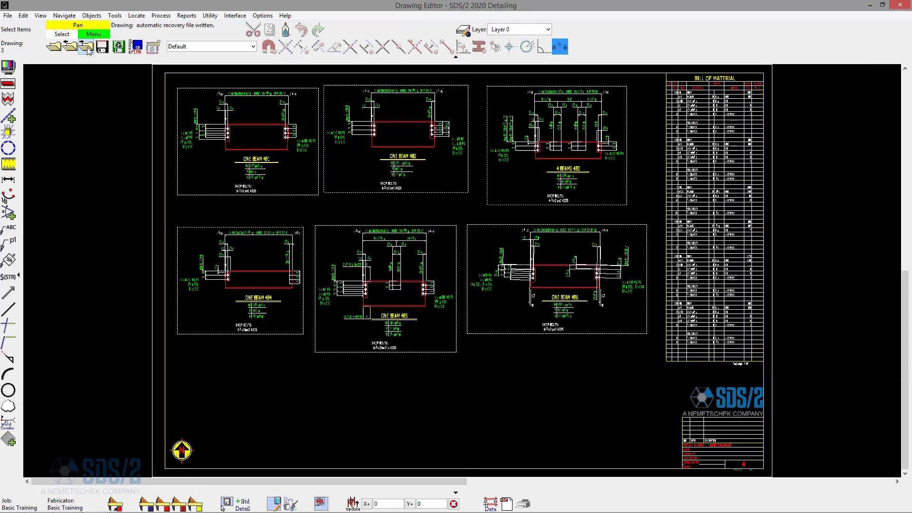
click(86, 47)
click(86, 47)
click(85, 47)
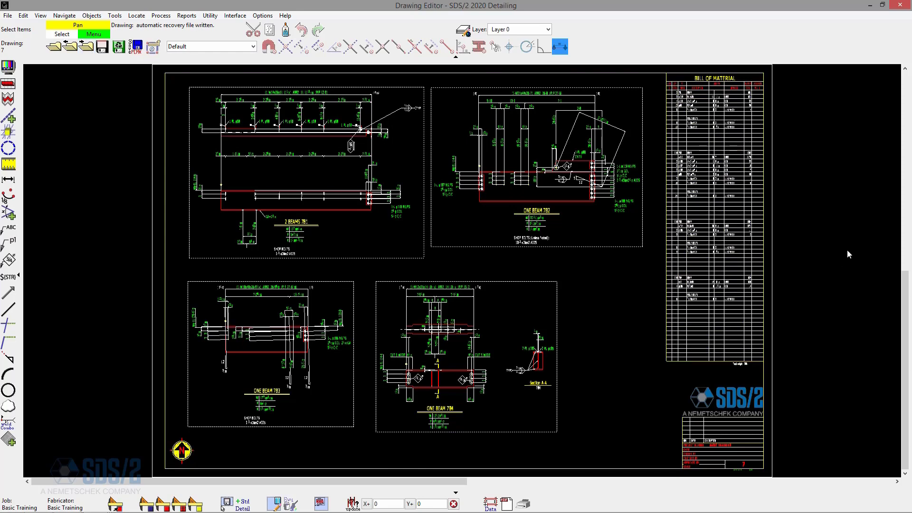
scroll(713, 125, down, 1)
scroll(732, 338, up, 2)
scroll(642, 361, up, 2)
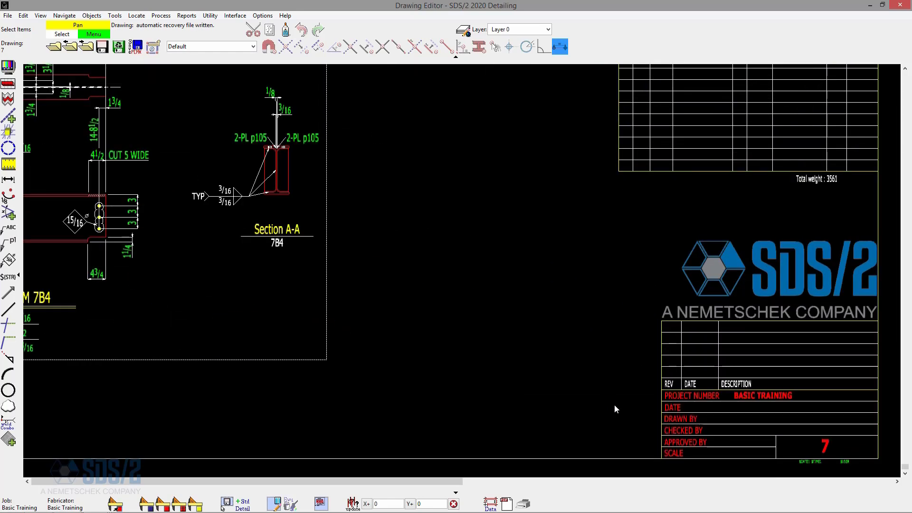
- Return to detail sheet 1 through the drawing list
click(70, 46)
double_click(247, 116)
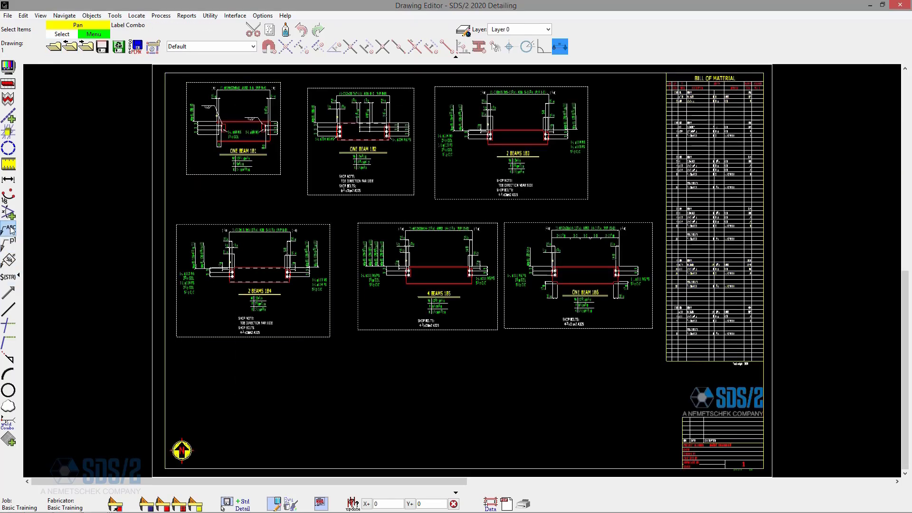
- Add a 'FOR APPROVAL' label beside the title block with text height 7 and 45° rotation
click(8, 309)
click(641, 450)
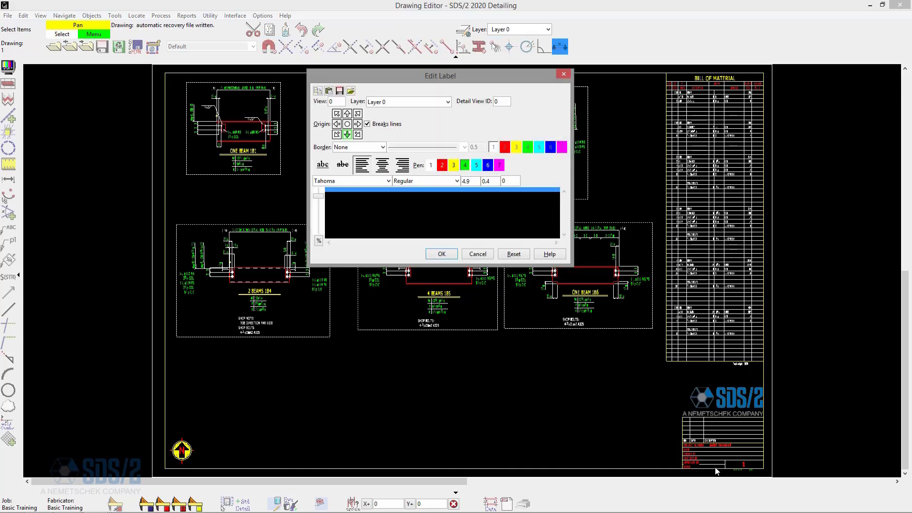
text(FOR APPROVAL)
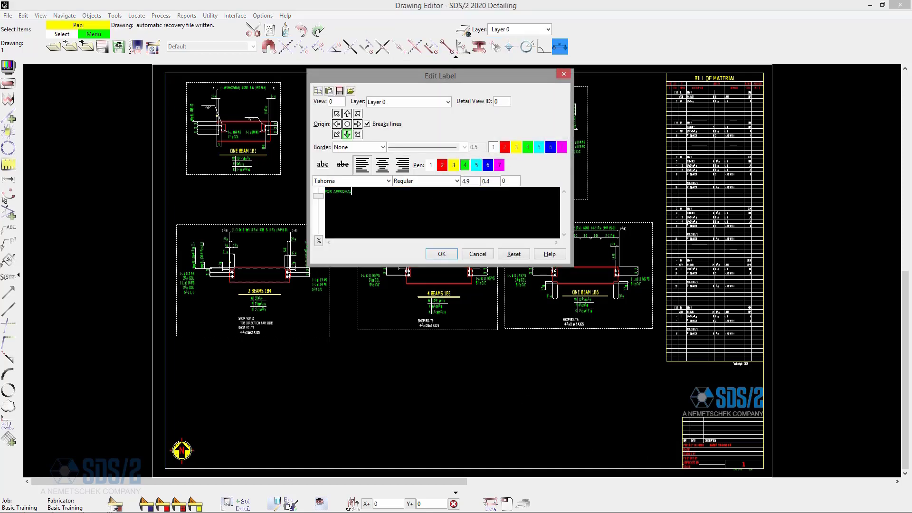
key(ctrl+a)
double_click(514, 183)
text(45)
double_click(472, 179)
text(7)
click(441, 253)
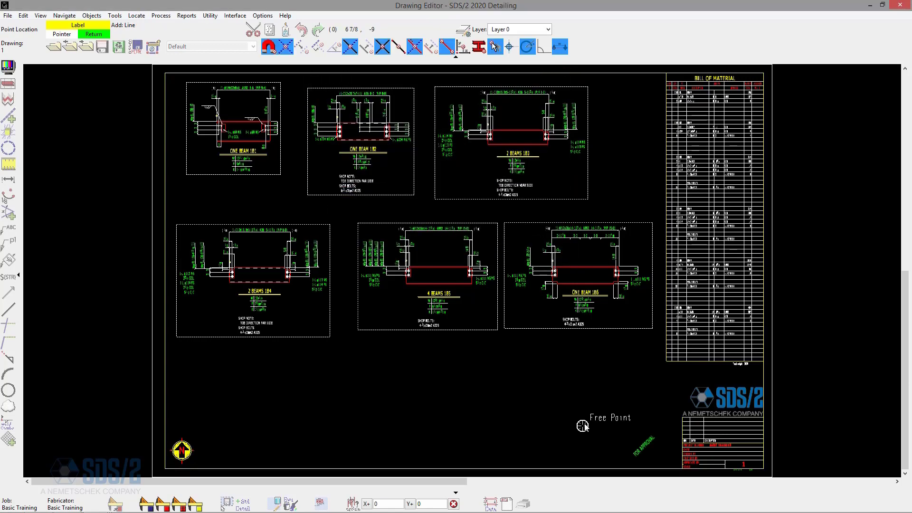
- Copy the 'FOR APPROVAL' label on detail sheet 1 with its reference point at the title block's upper-left corner
scroll(644, 459, up, 2)
scroll(644, 459, up, 1)
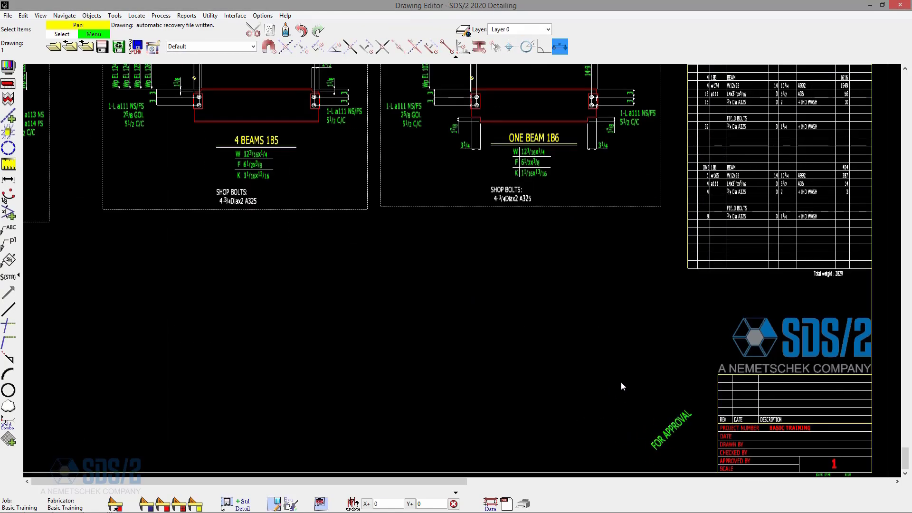
click(671, 423)
scroll(556, 274, down, 2)
scroll(603, 355, up, 3)
click(603, 358)
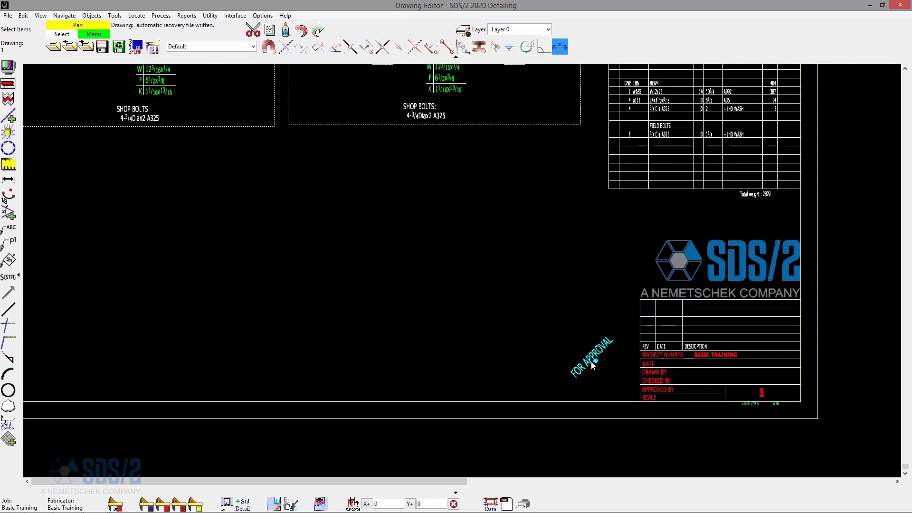
right_click(502, 246)
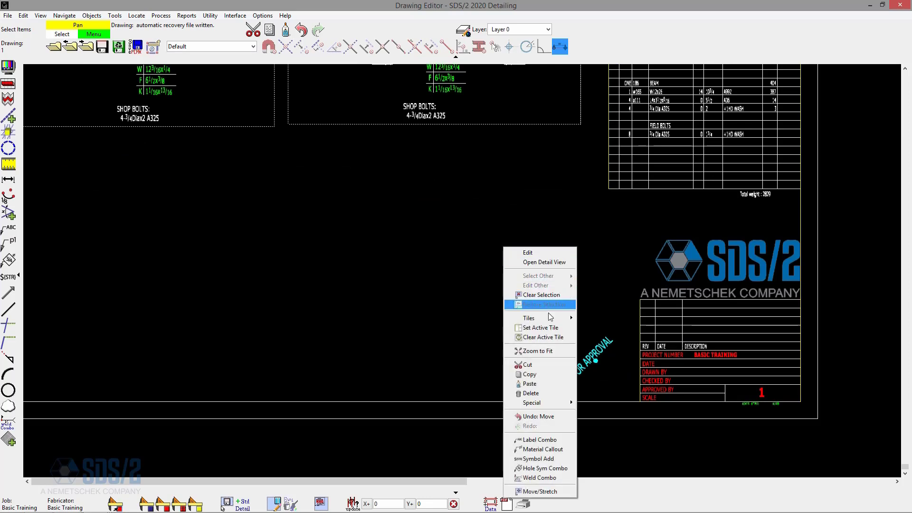
mouse_move(547, 405)
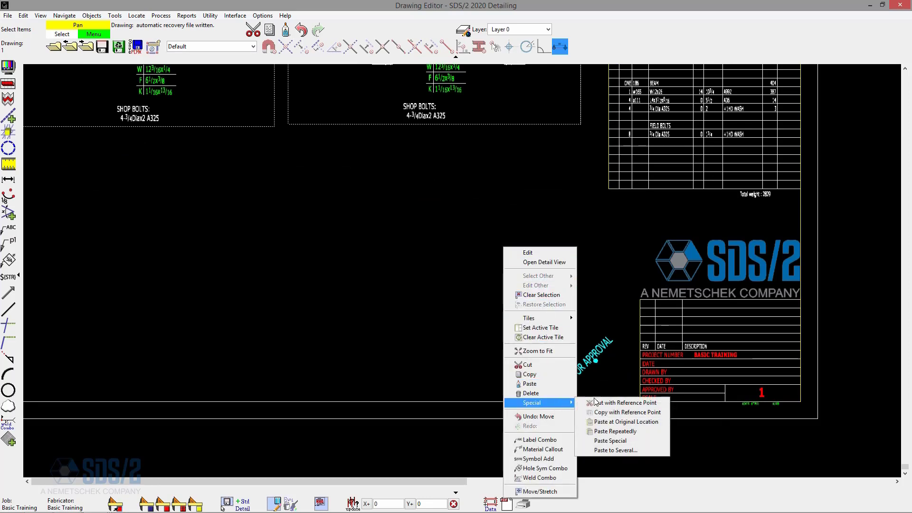
click(654, 415)
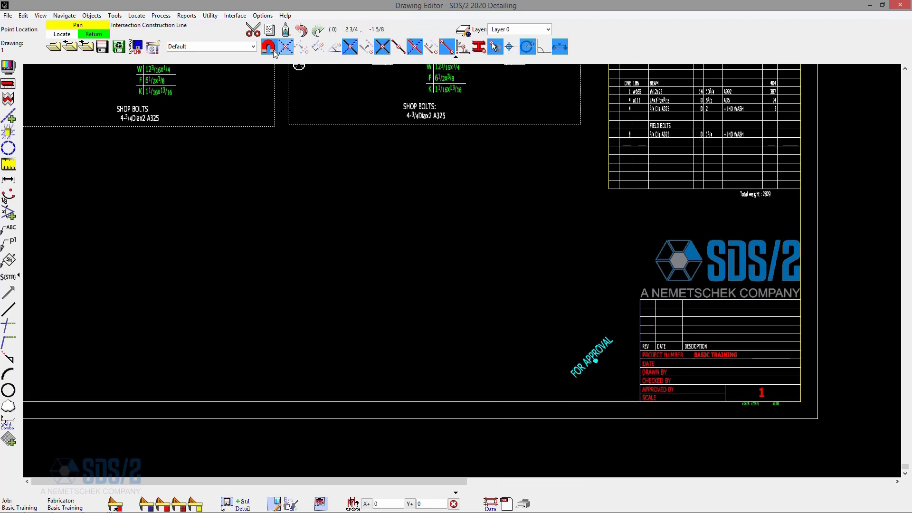
scroll(634, 413, up, 2)
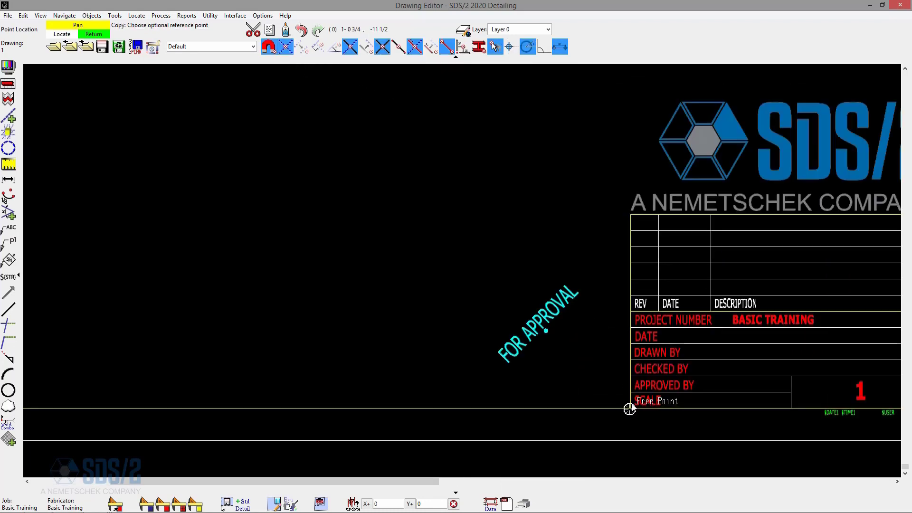
click(630, 311)
- On detail sheet 2, start Paste to Several and place the reference point at the title block's matching corner
scroll(574, 343, down, 3)
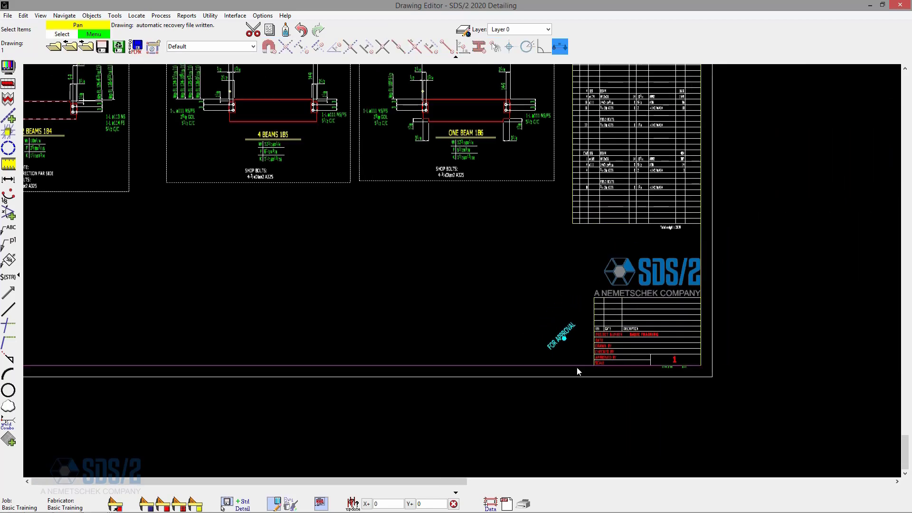
click(99, 52)
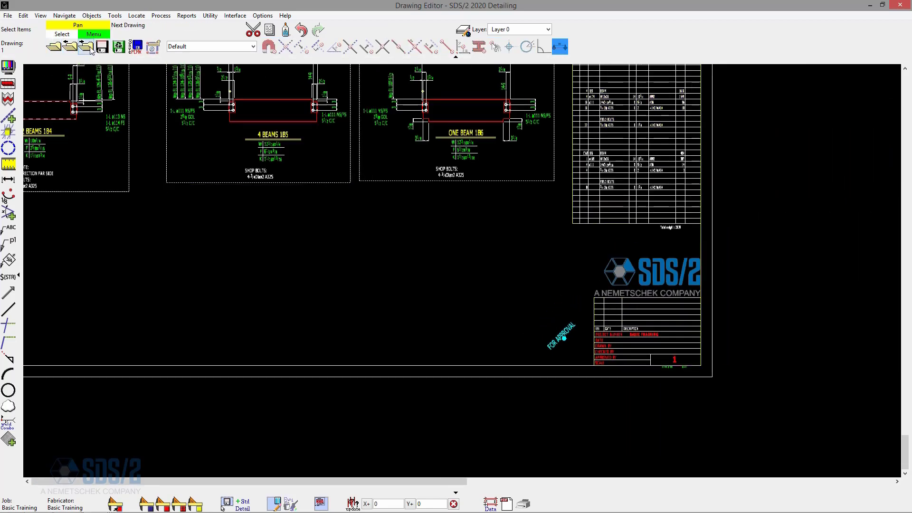
click(86, 46)
right_click(637, 402)
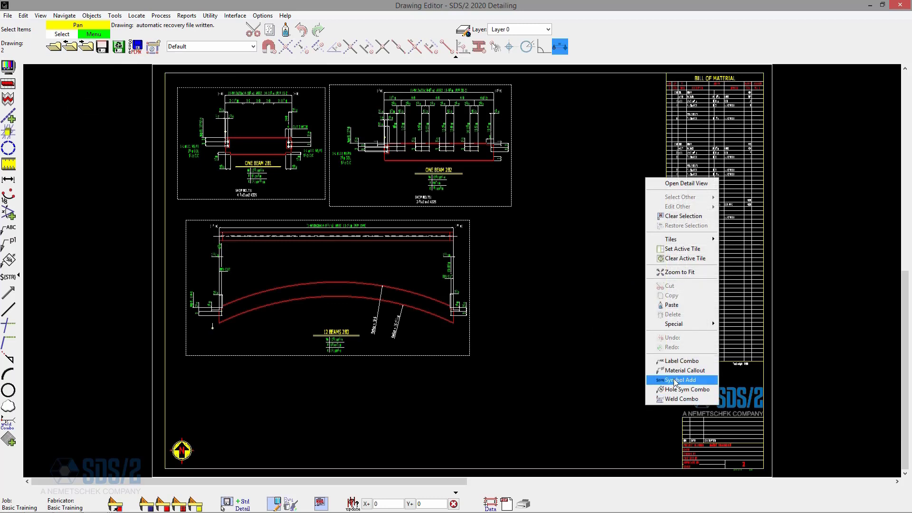
mouse_move(686, 324)
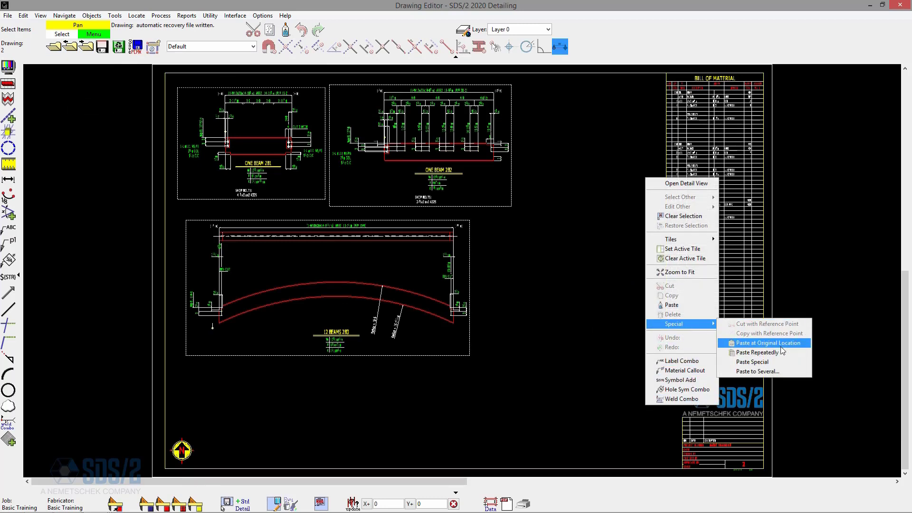
click(780, 373)
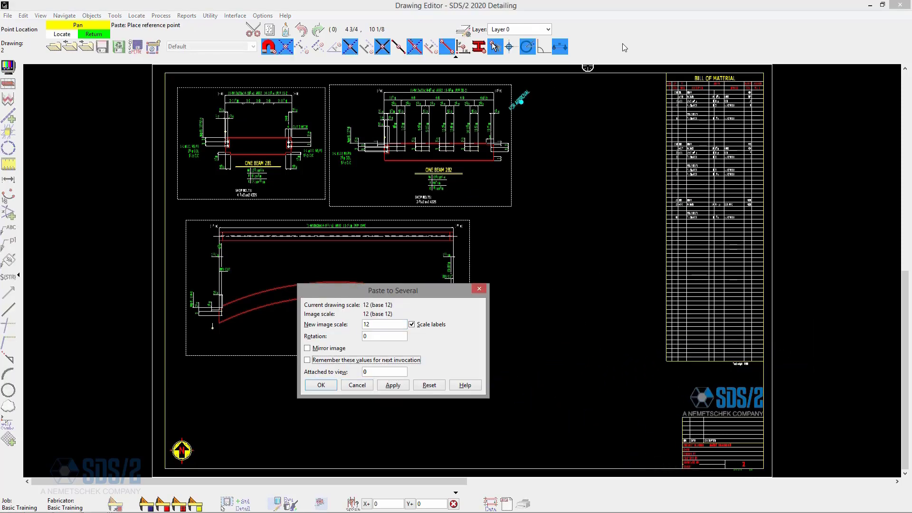
scroll(666, 437, up, 3)
scroll(667, 437, up, 3)
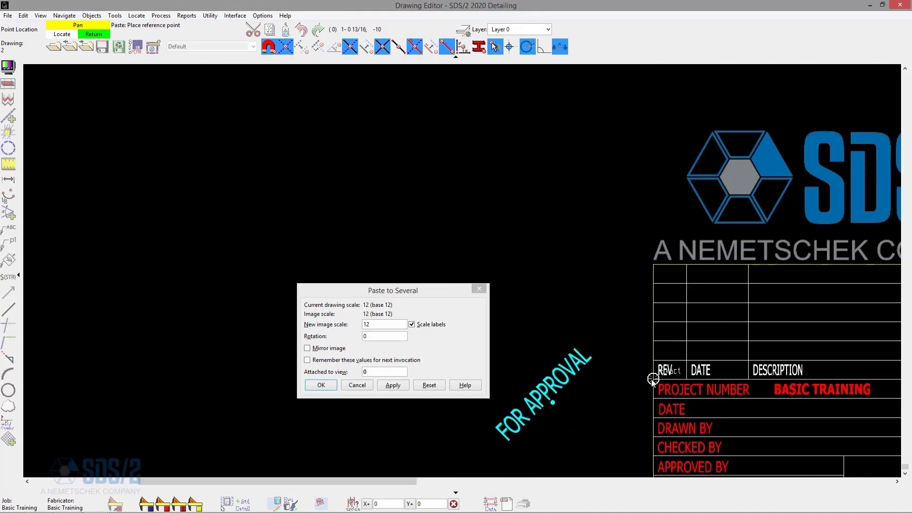
click(653, 378)
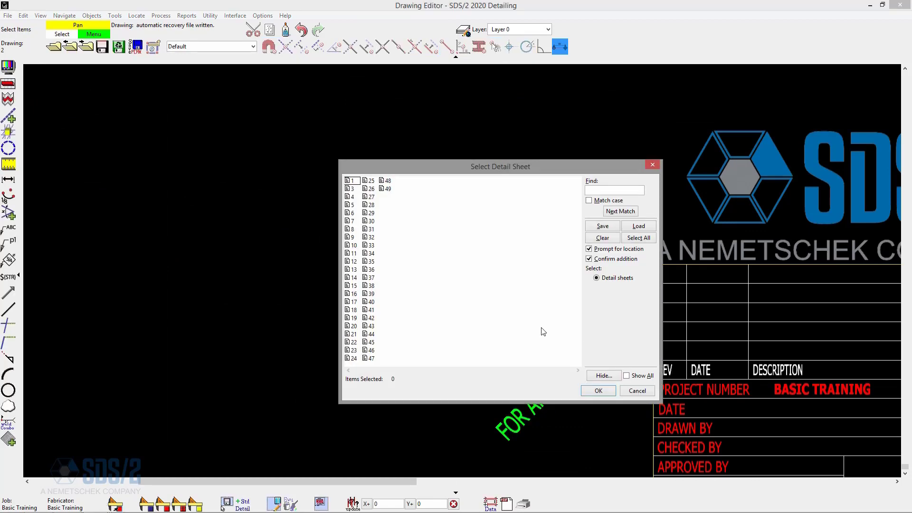
- Select detail sheets 3 through 49, turn off location prompting and confirmation, and apply the paste
click(349, 190)
key(shift+End)
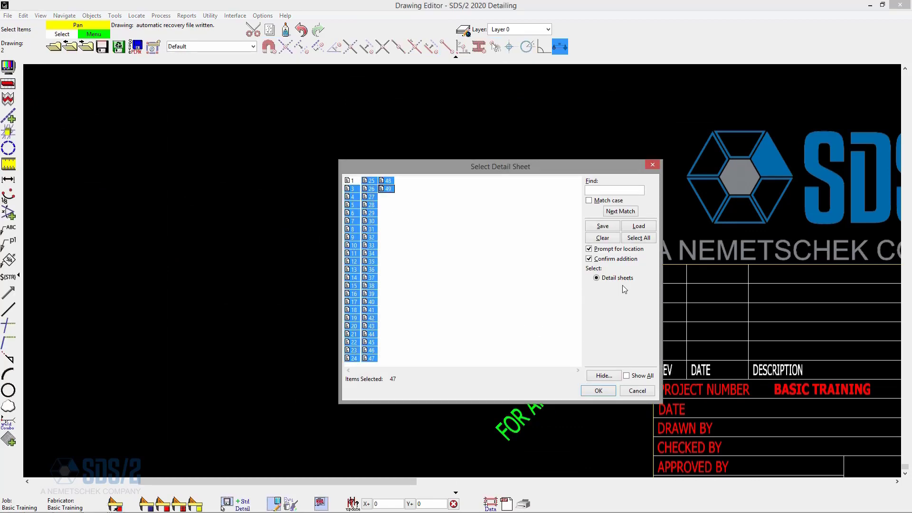
click(621, 251)
click(622, 260)
click(599, 390)
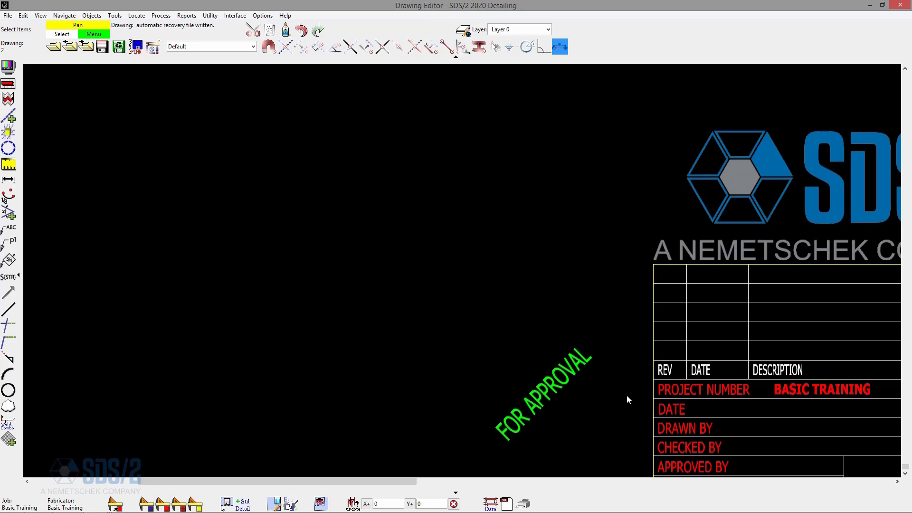
- Save the changes to detail sheet 2 when moving on to the next sheet
scroll(627, 396, down, 6)
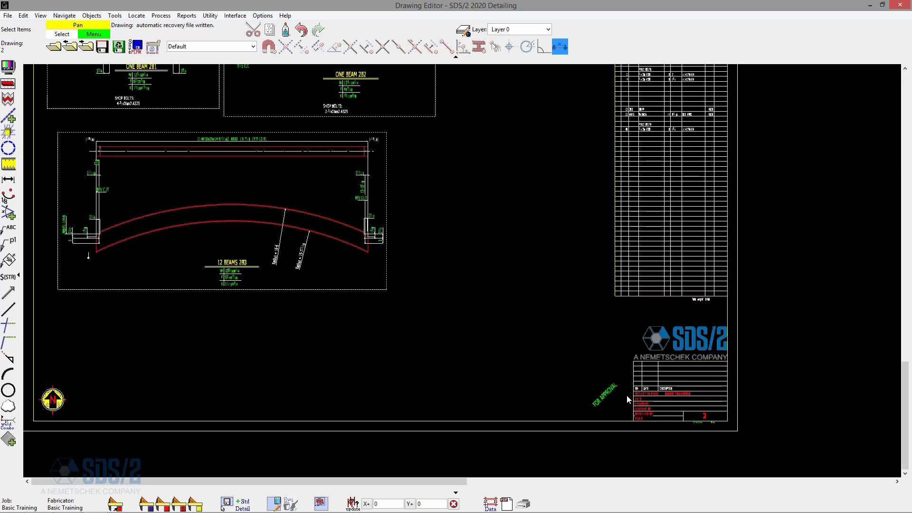
click(86, 47)
click(518, 363)
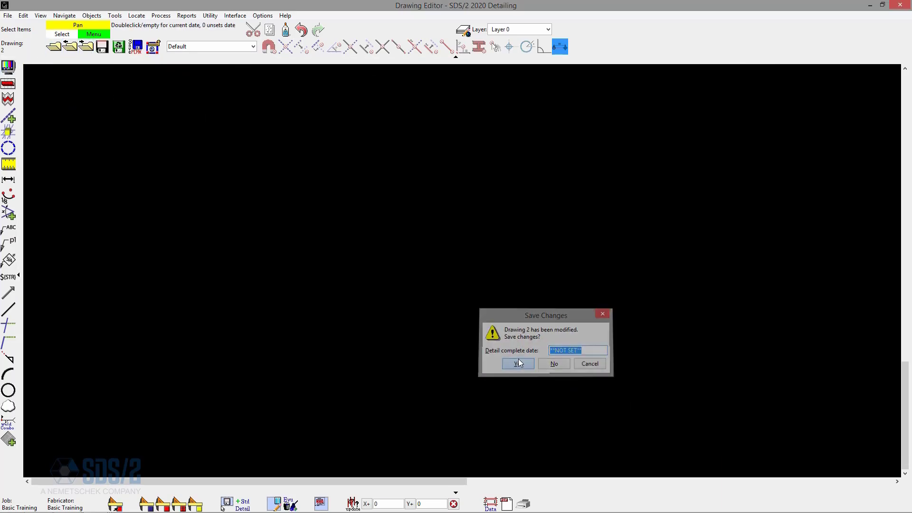
- Page forward through the detail sheets to sheet 10 and back to sheet 1 to check the pasted labels
click(89, 47)
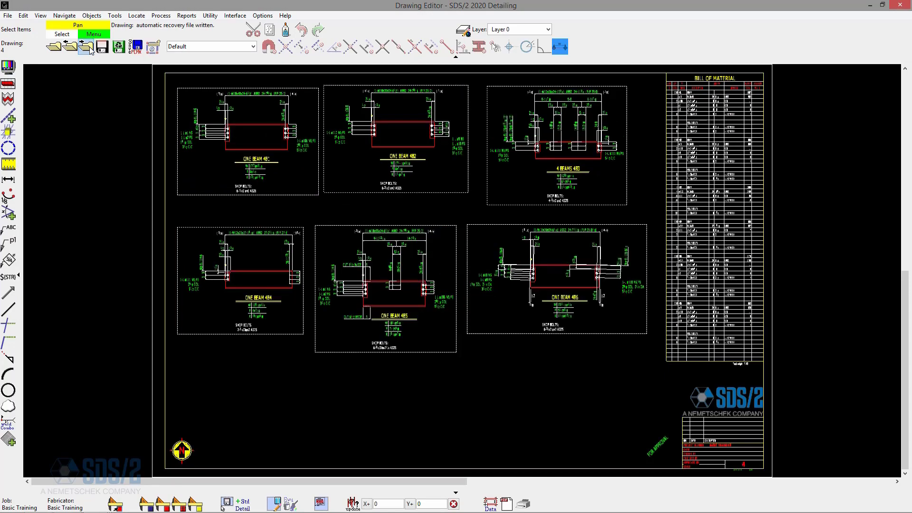
click(90, 47)
click(90, 47)
click(90, 47)
click(90, 46)
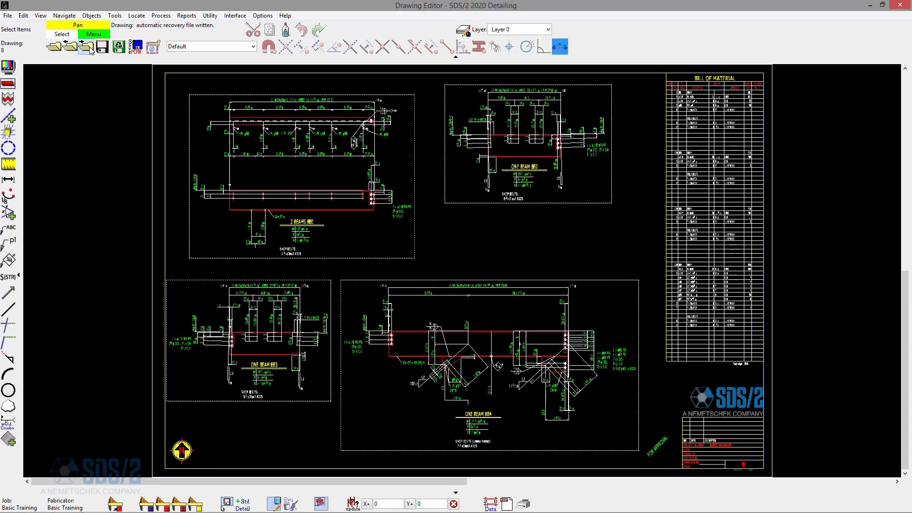
click(89, 46)
click(89, 47)
click(90, 47)
click(89, 47)
click(70, 46)
click(69, 46)
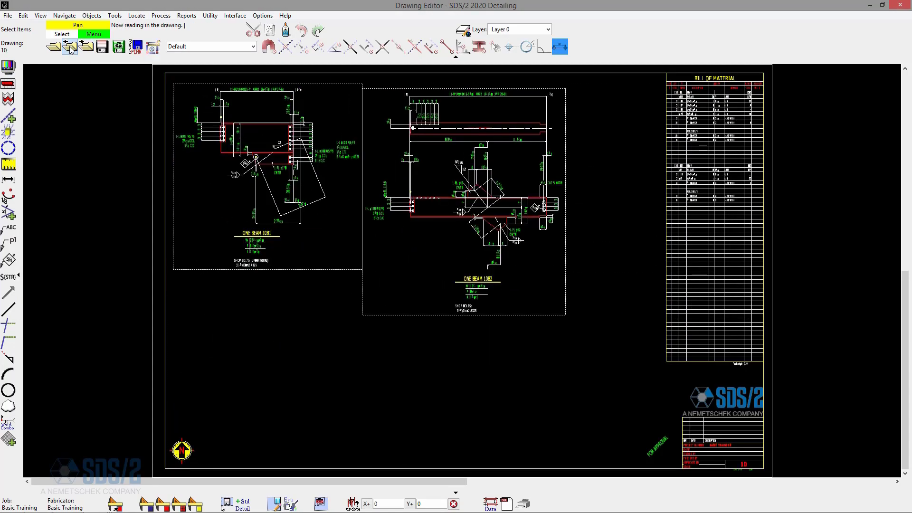
click(70, 47)
click(70, 46)
click(70, 46)
click(70, 46)
click(70, 46)
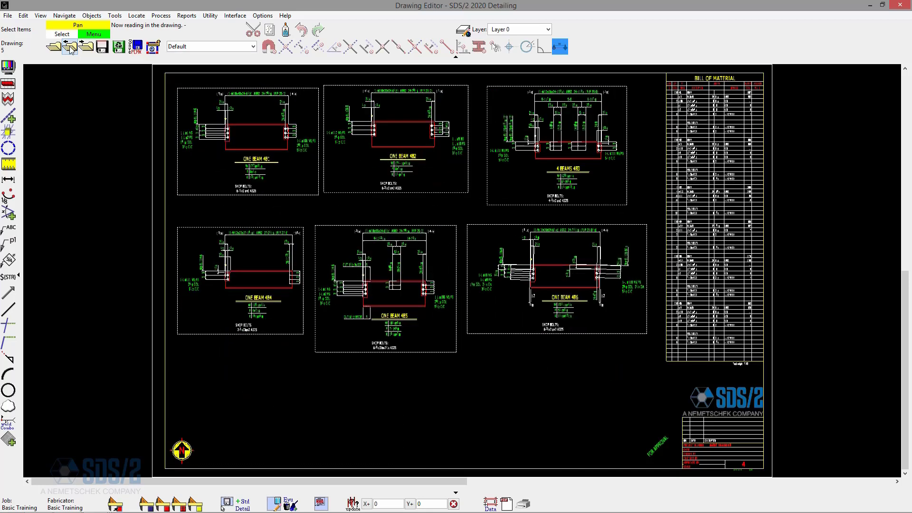
click(70, 46)
click(70, 47)
click(70, 46)
click(70, 46)
click(70, 47)
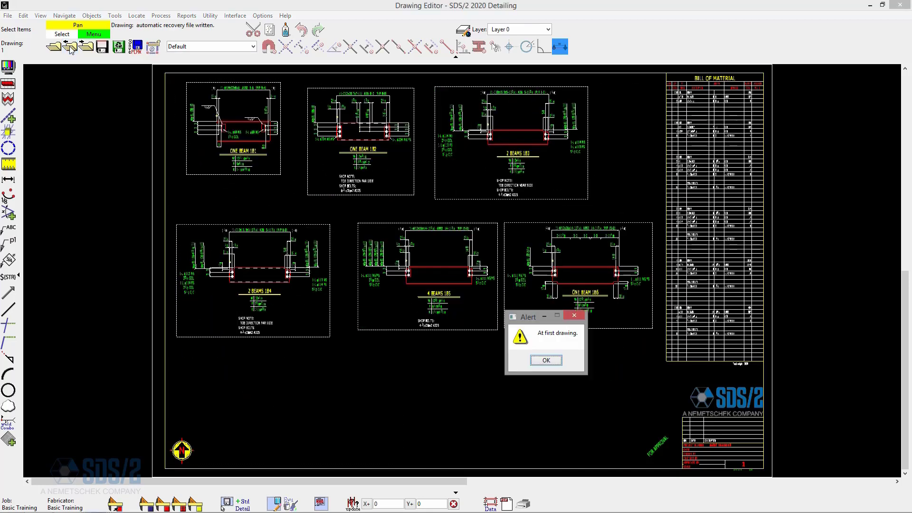
click(546, 361)
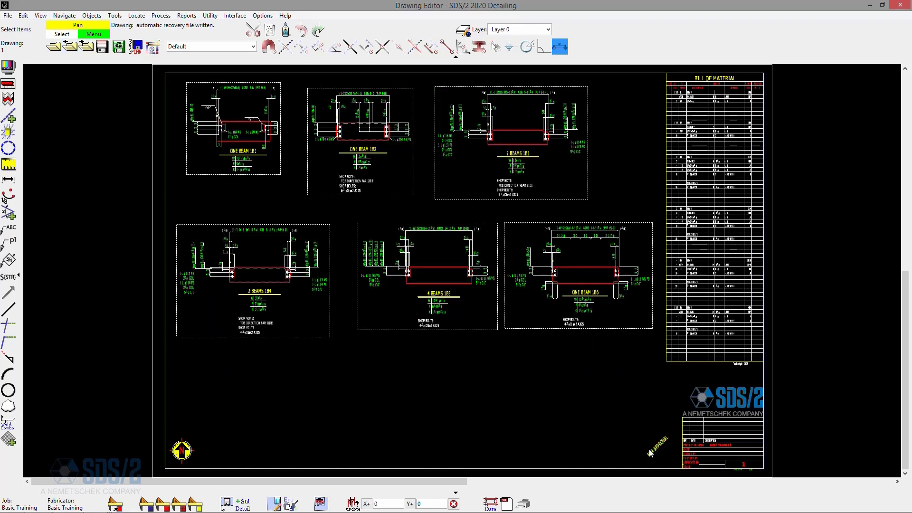
- Open search and replace in selected drawings and select all detail sheets 1 through 49
click(23, 15)
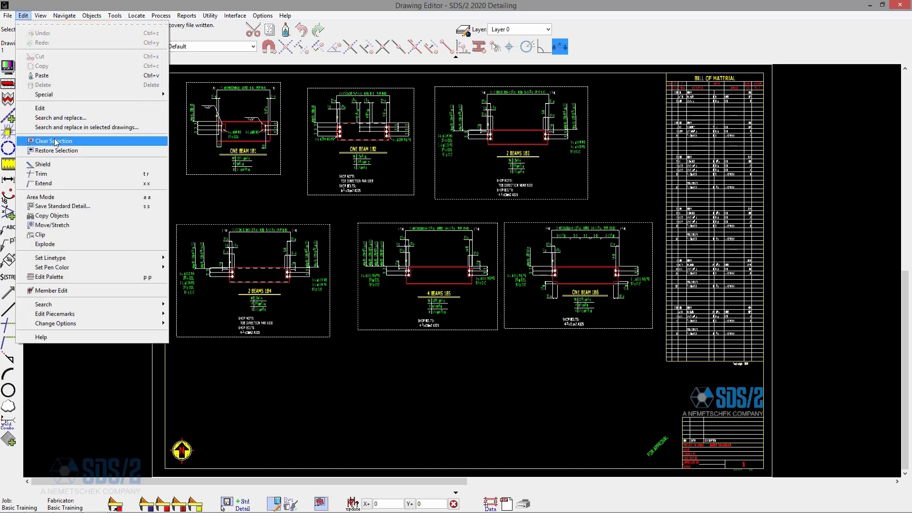
click(66, 127)
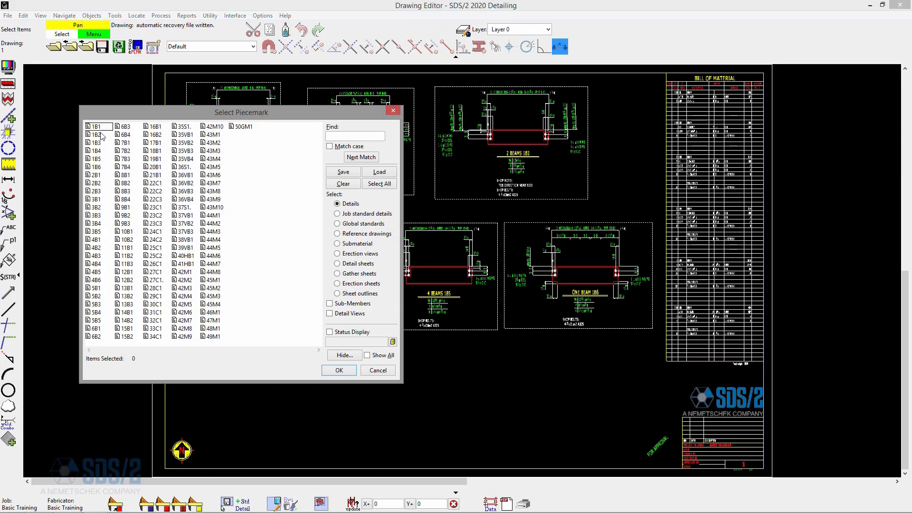
click(337, 264)
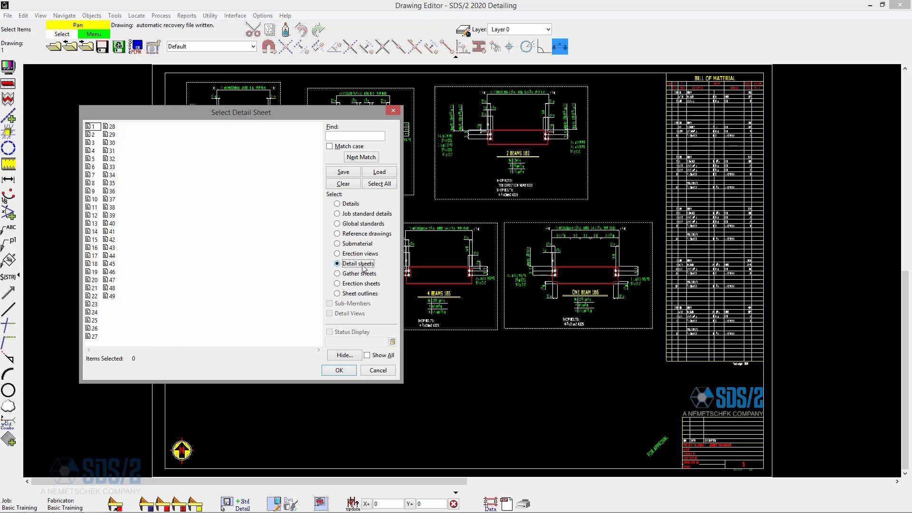
click(93, 127)
key(shift+End)
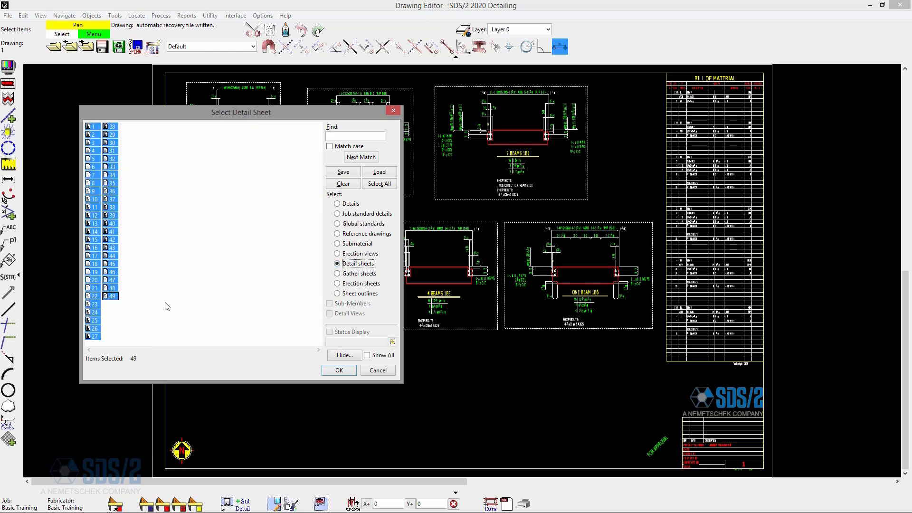
click(339, 370)
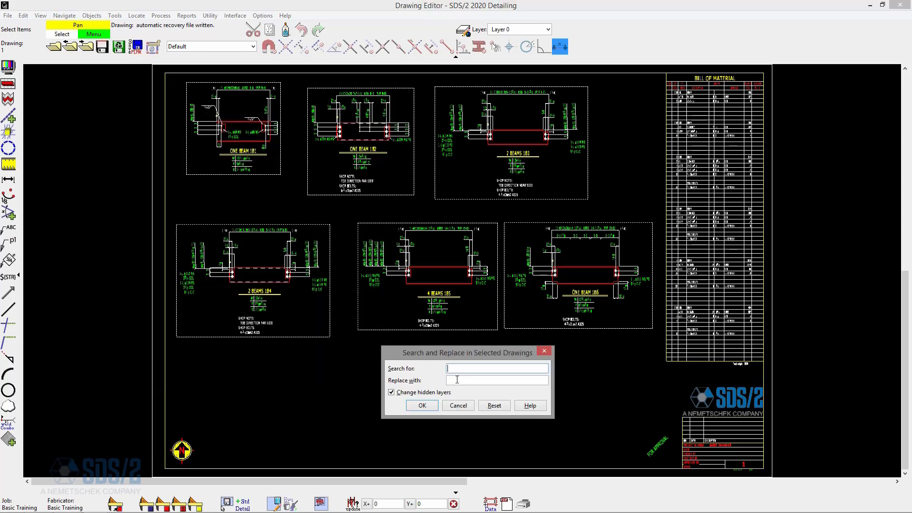
- Replace the text 'FOR APPROVAL' with 'FOR FAB' across the selected detail sheets
text(FOR APPROVAL)
key(Tab)
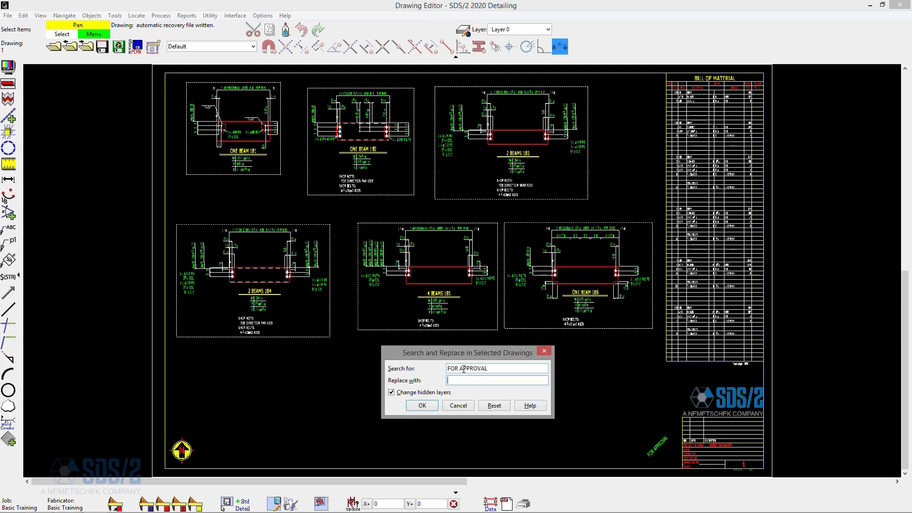
text(FOR FAB)
click(422, 407)
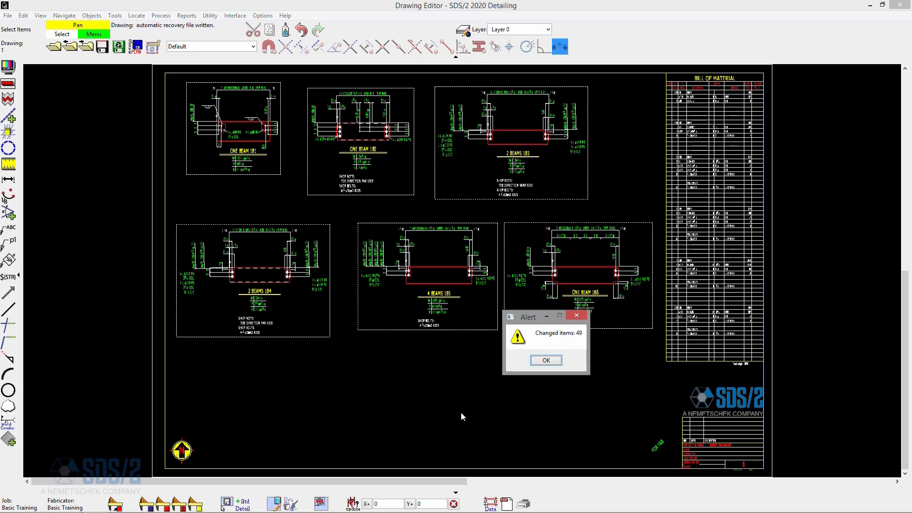
click(547, 360)
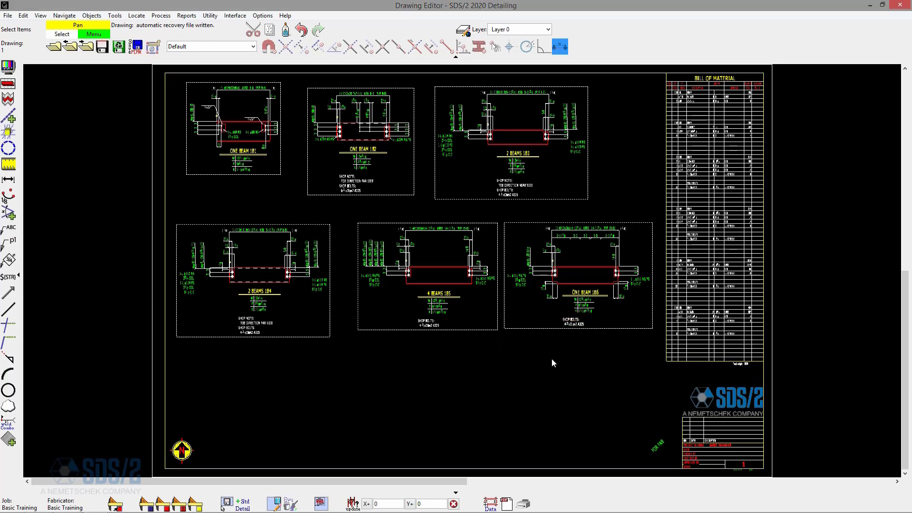
- Page through the detail sheets to check the replaced labels
scroll(665, 432, up, 3)
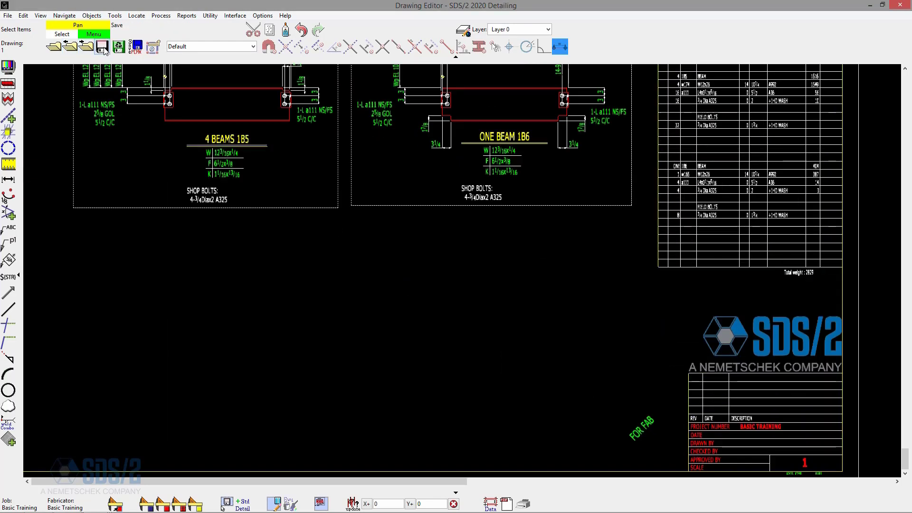
click(86, 47)
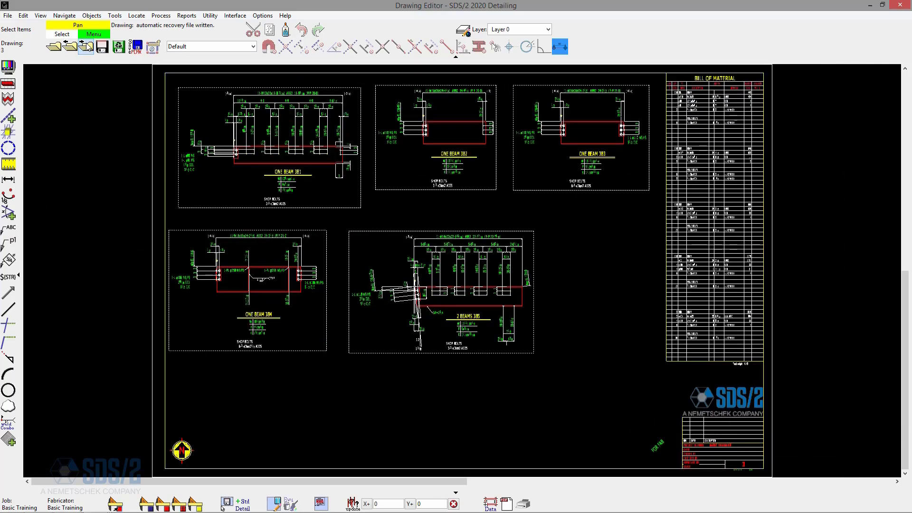
click(89, 48)
click(89, 48)
click(88, 48)
click(88, 48)
click(88, 47)
click(89, 48)
click(89, 47)
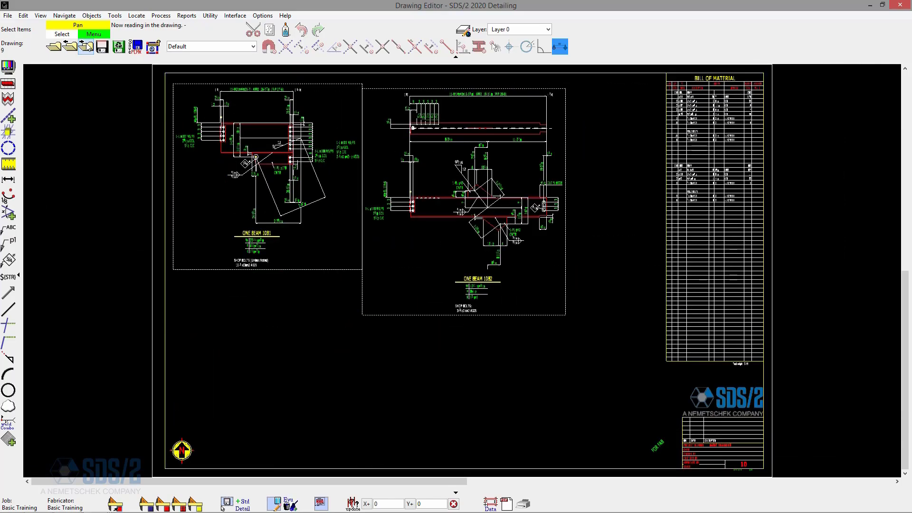
click(89, 47)
click(89, 48)
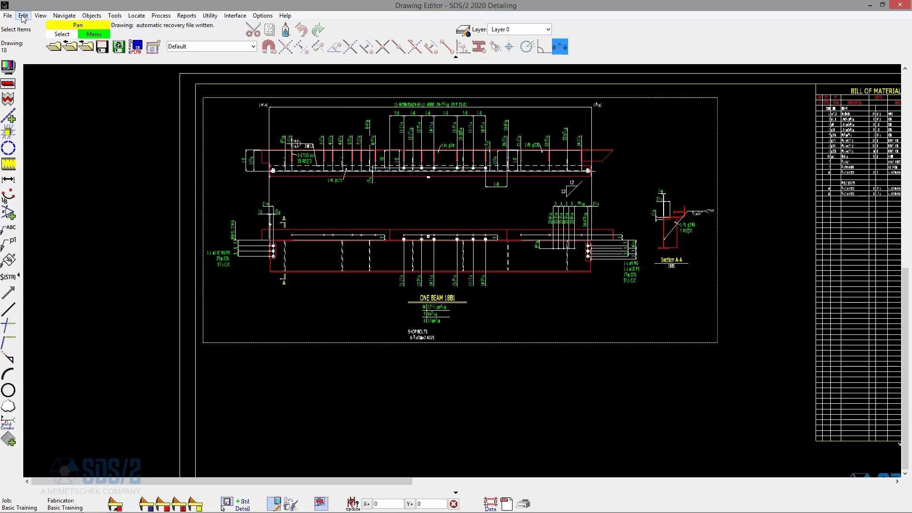
- Open detail sheet 1, then search and replace 'FOR FAB' with empty text across all 49 detail sheets
click(53, 47)
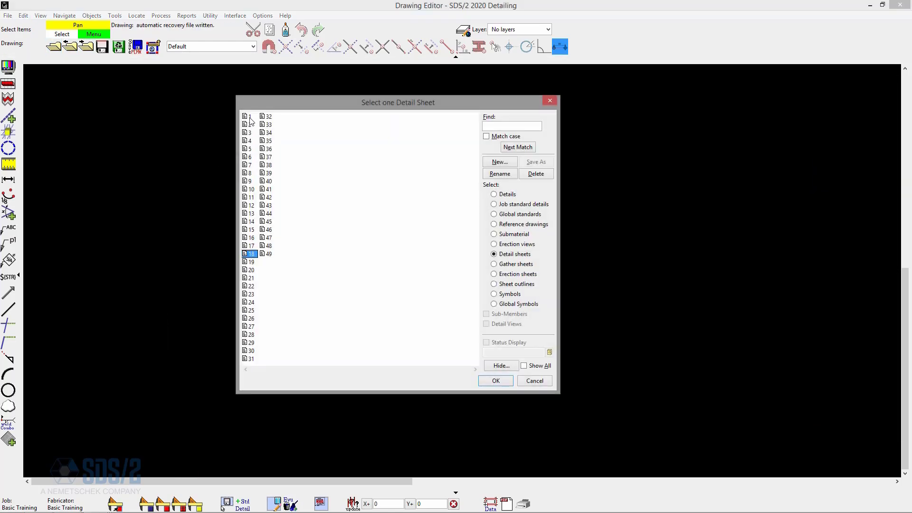
double_click(250, 117)
click(41, 15)
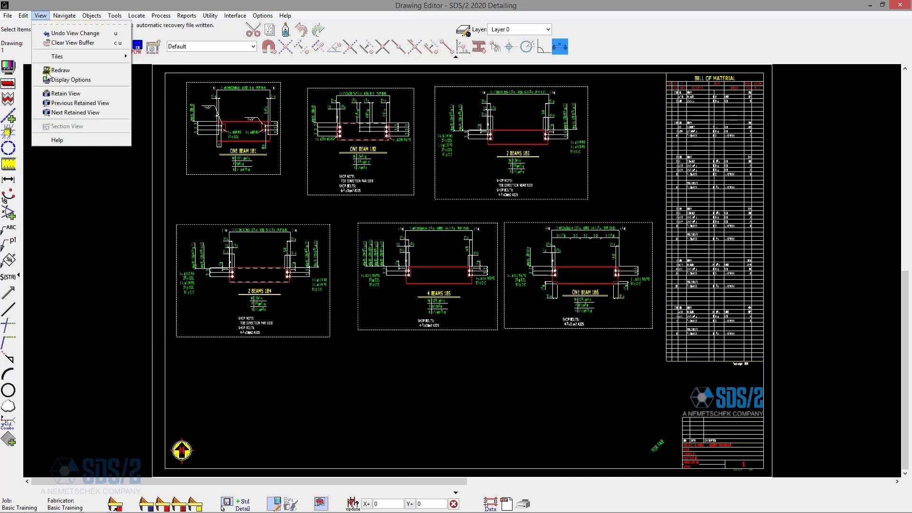
click(87, 127)
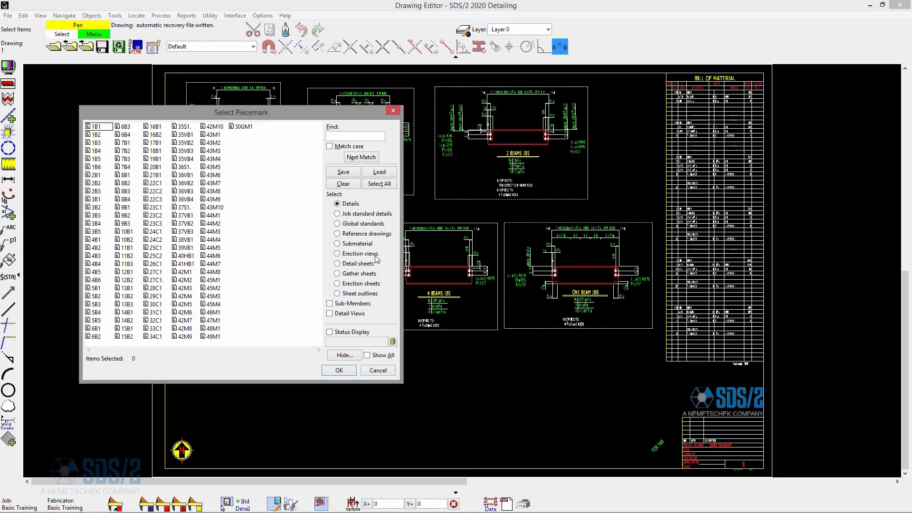
click(361, 264)
key(ctrl+a)
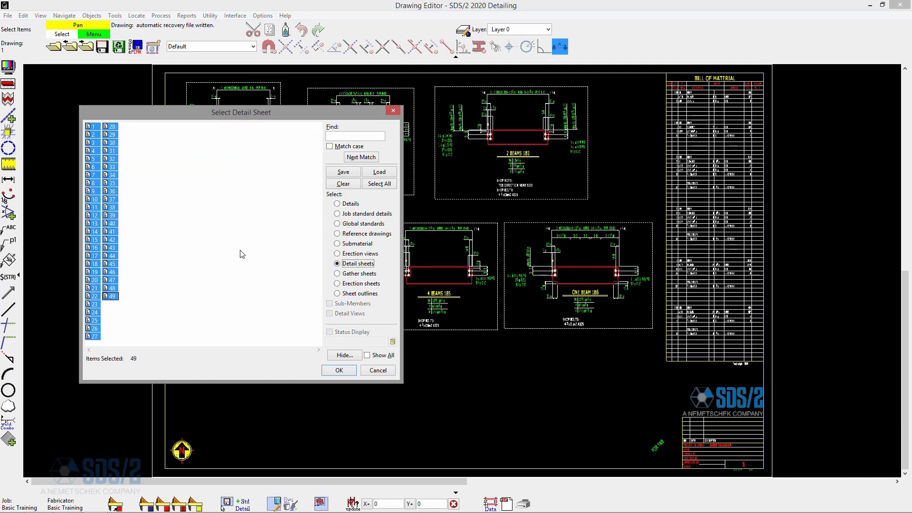
click(339, 371)
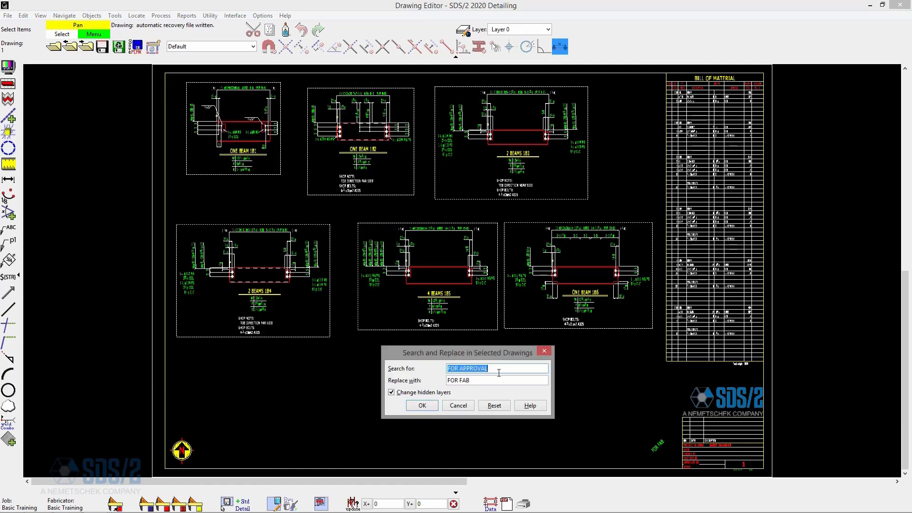
text(FOR FAB)
key(Tab)
key(BackSpace)
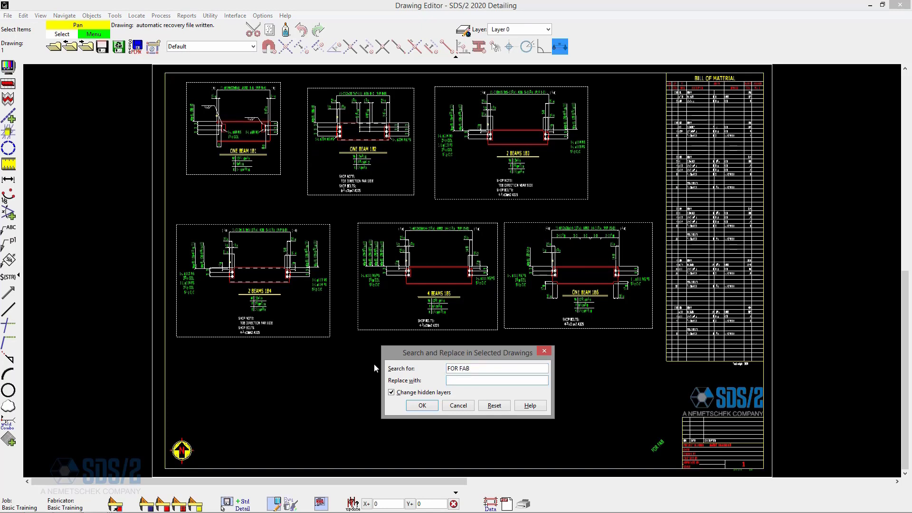
click(423, 406)
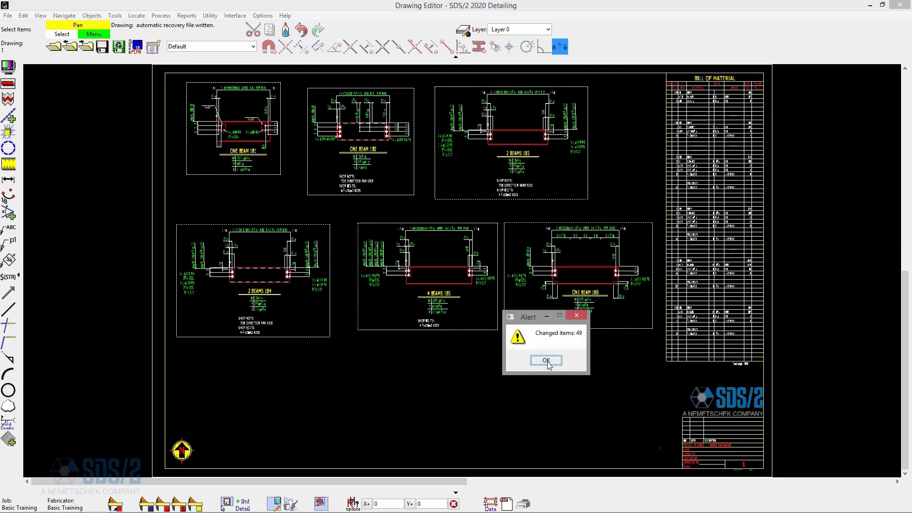
click(551, 364)
- Zoom in on sheet 1's title block and inspect the label area near it
scroll(663, 452, up, 6)
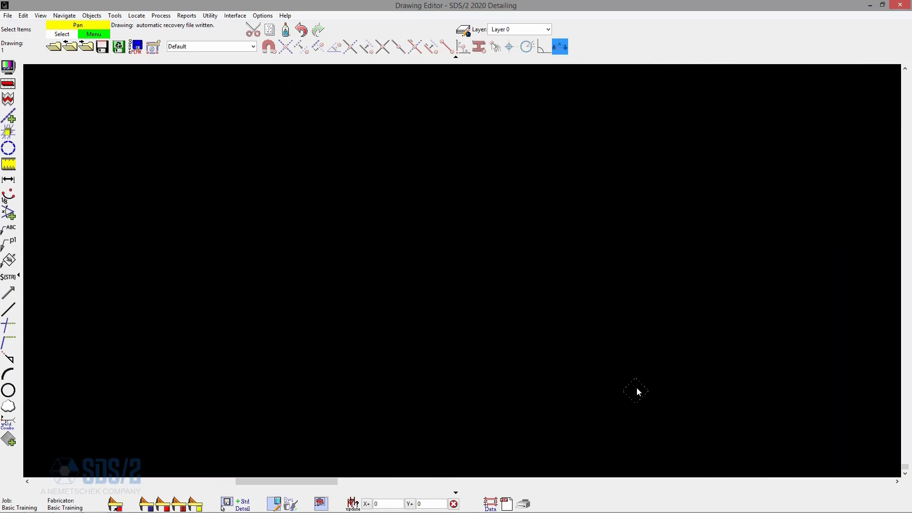
scroll(639, 382, down, 5)
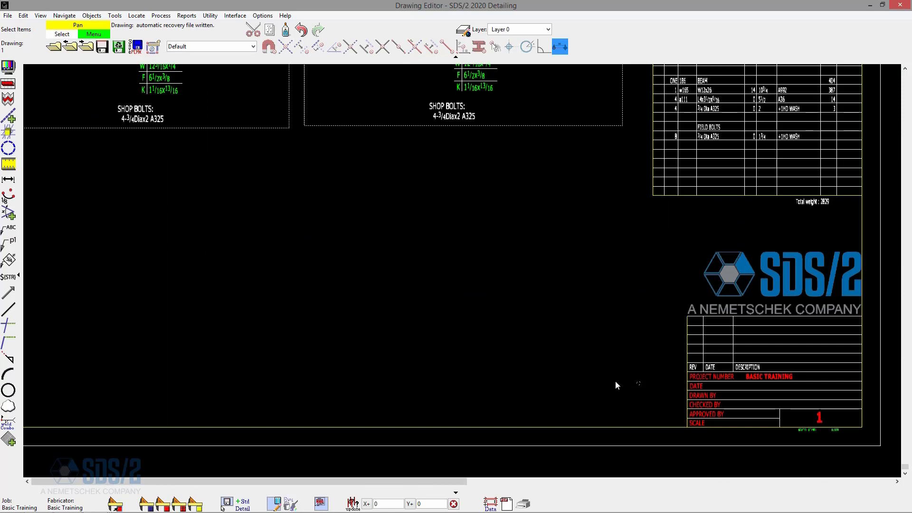
click(639, 382)
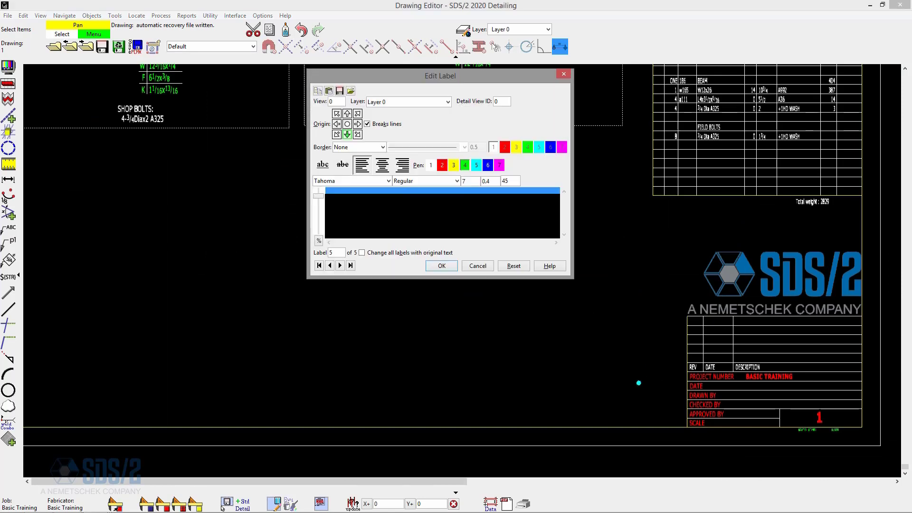
click(563, 75)
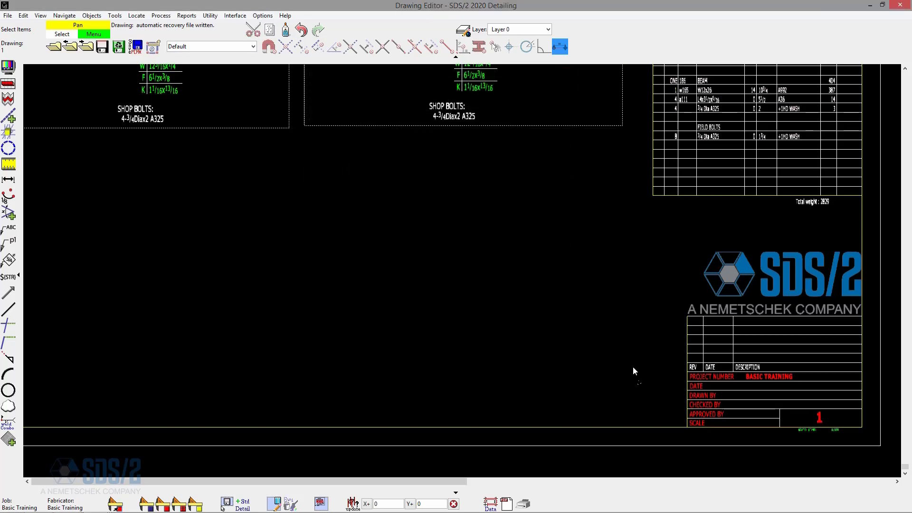
scroll(646, 379, up, 5)
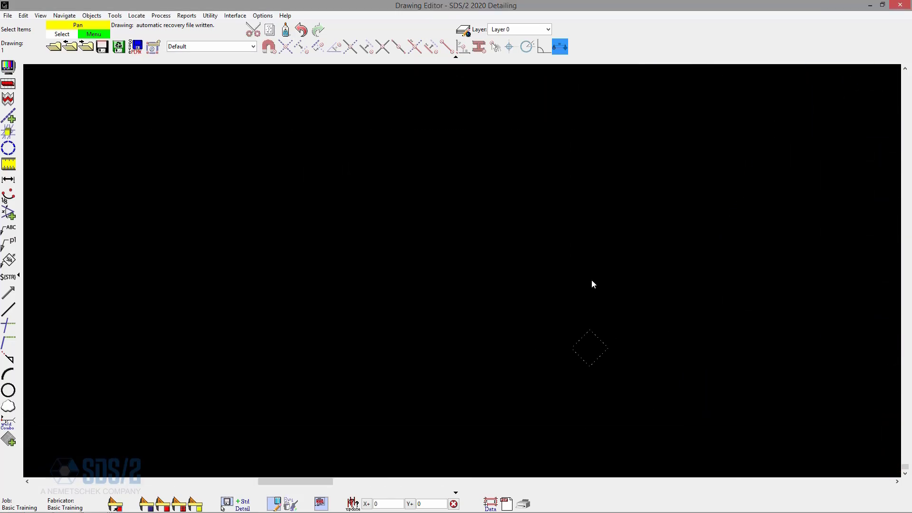
scroll(588, 385, down, 3)
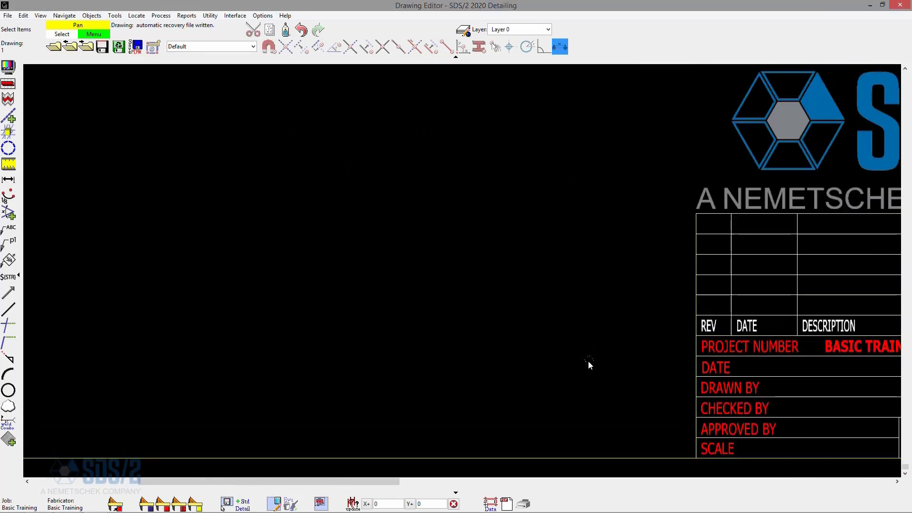
scroll(596, 368, down, 1)
scroll(619, 384, down, 3)
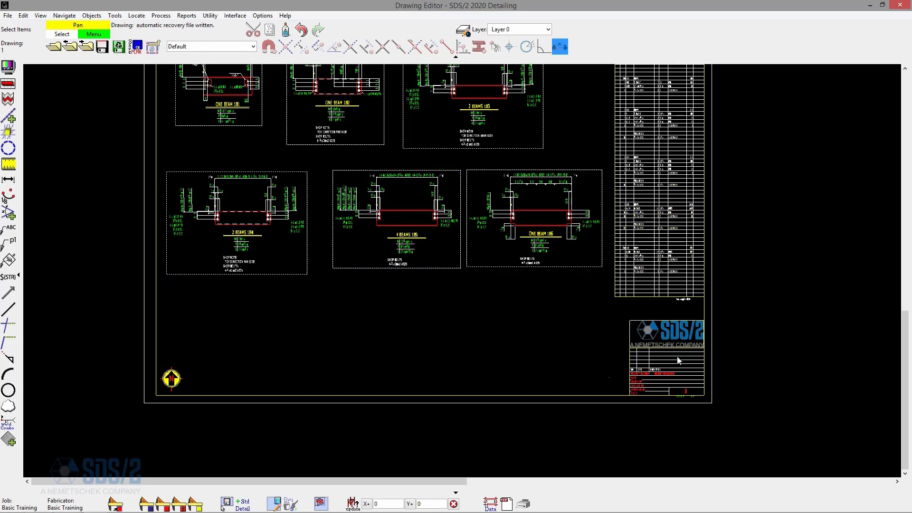
scroll(678, 361, up, 4)
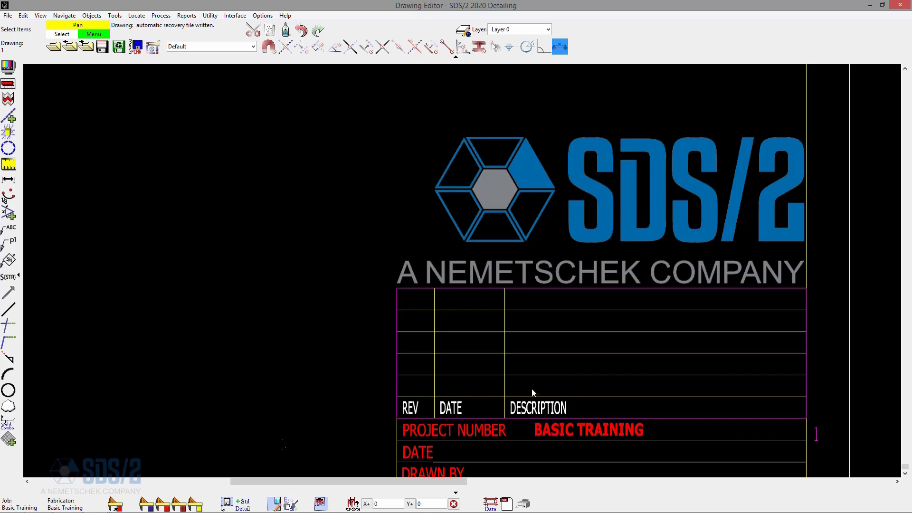
scroll(705, 372, down, 4)
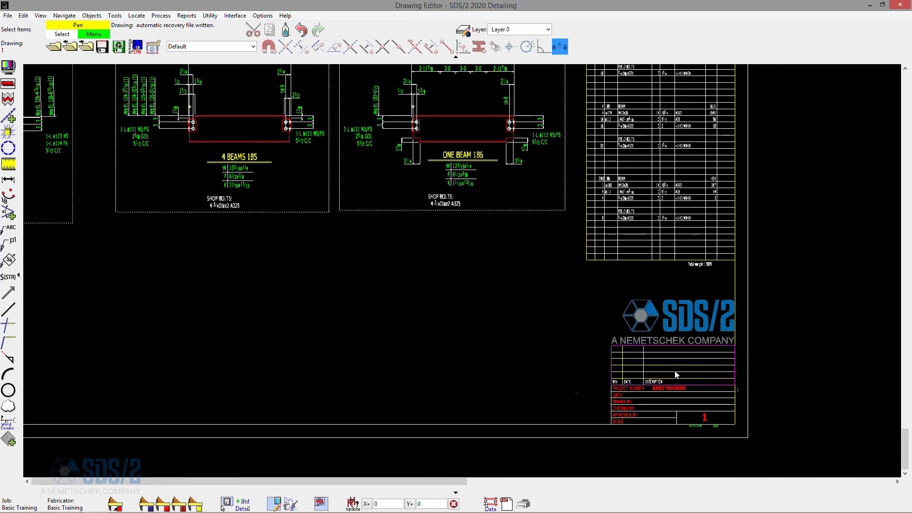
- Add revision A dated Mar 17 2020 with description FOR APPROVAL to sheet 1's revision chart
click(94, 17)
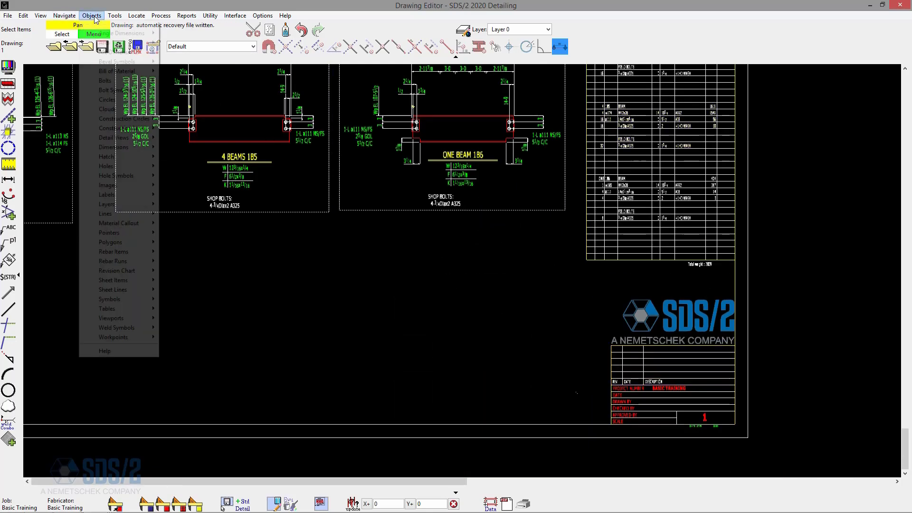
mouse_move(143, 271)
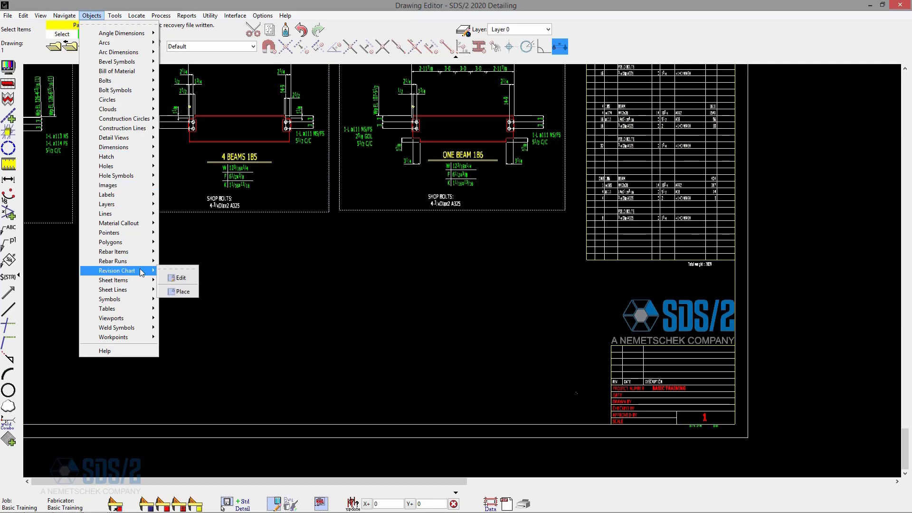
click(183, 278)
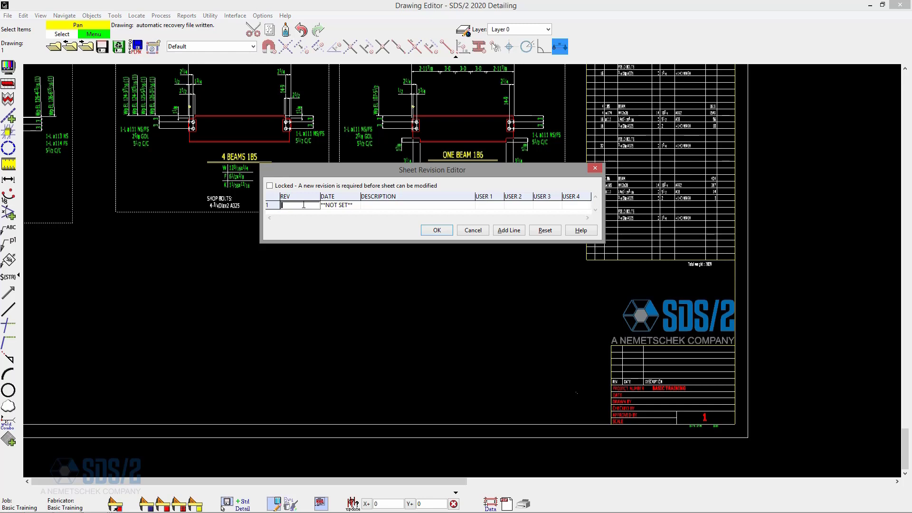
key(Tab)
double_click(339, 205)
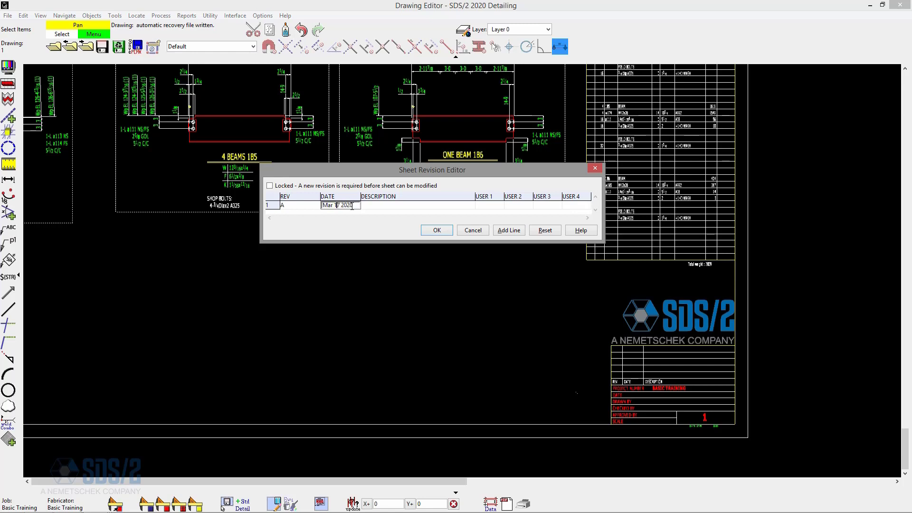
click(395, 206)
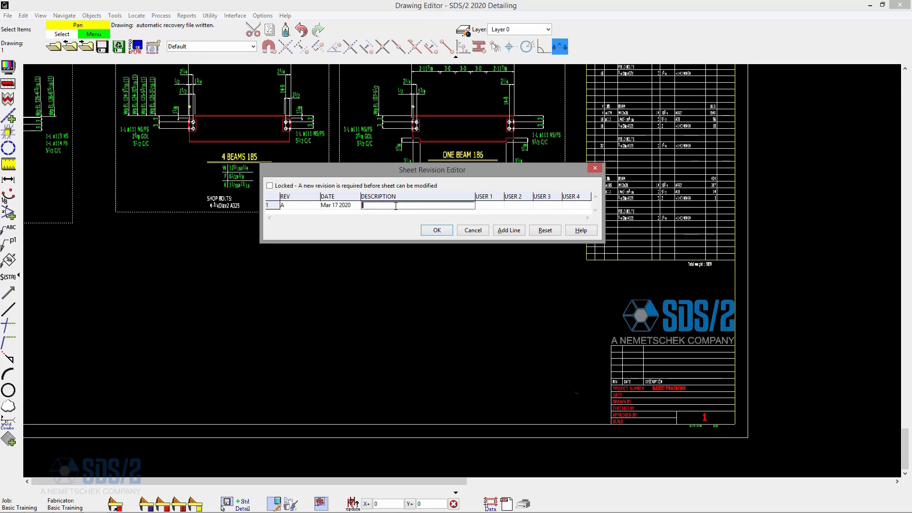
text(FOR APPROVAL)
click(439, 231)
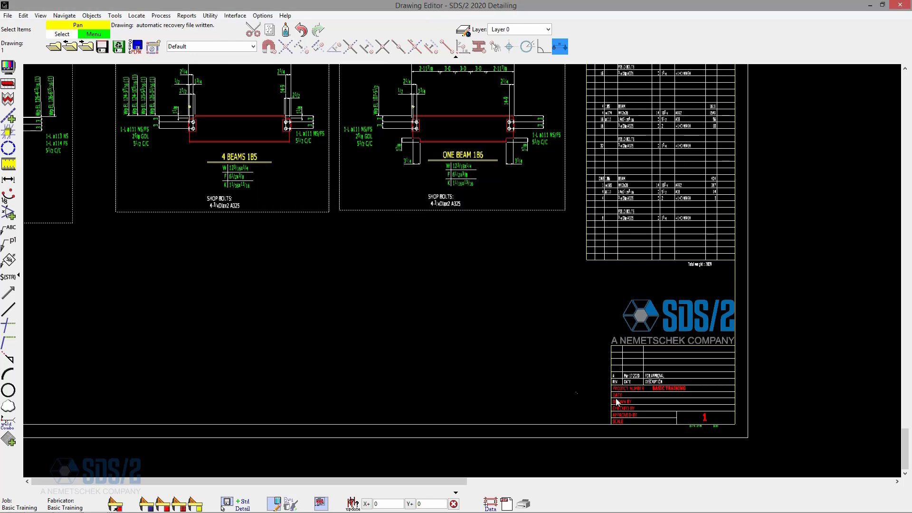
- Start Increment Sheet Revisions and select detail sheets 2 through 49
scroll(665, 383, up, 5)
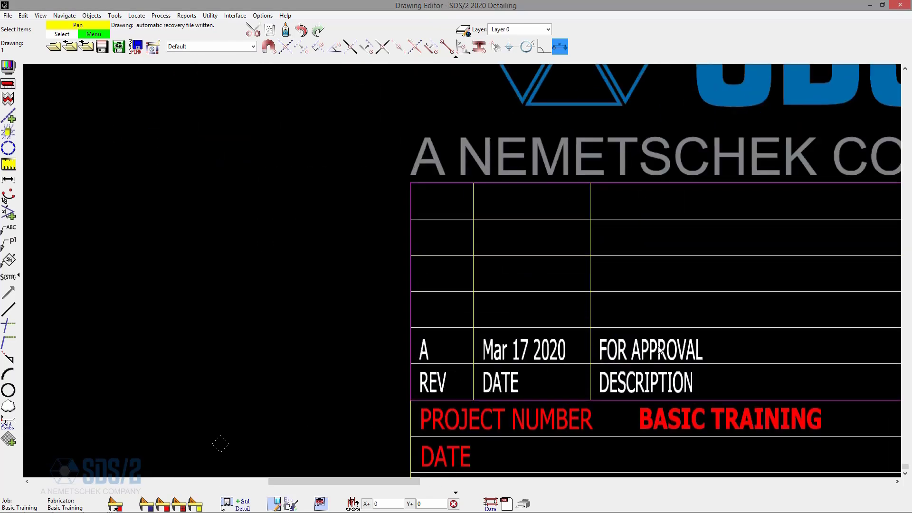
scroll(660, 343, down, 3)
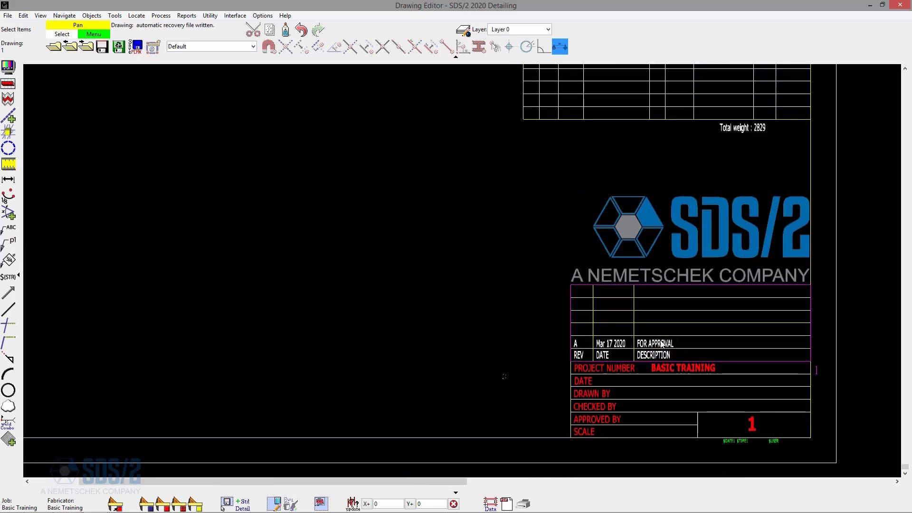
scroll(632, 344, down, 3)
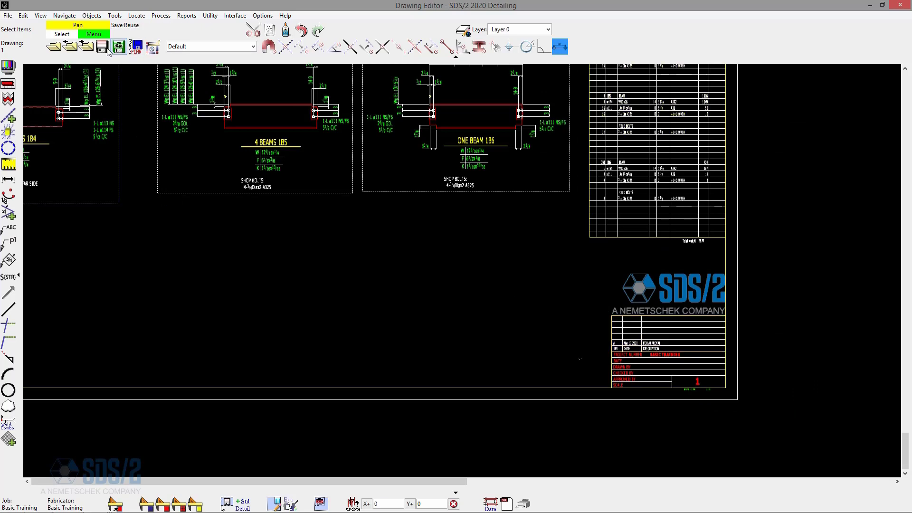
click(23, 15)
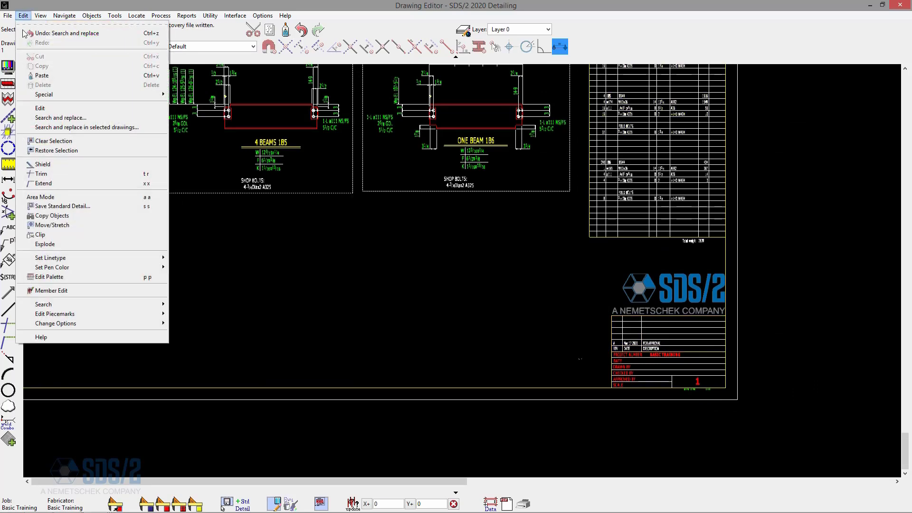
mouse_move(80, 324)
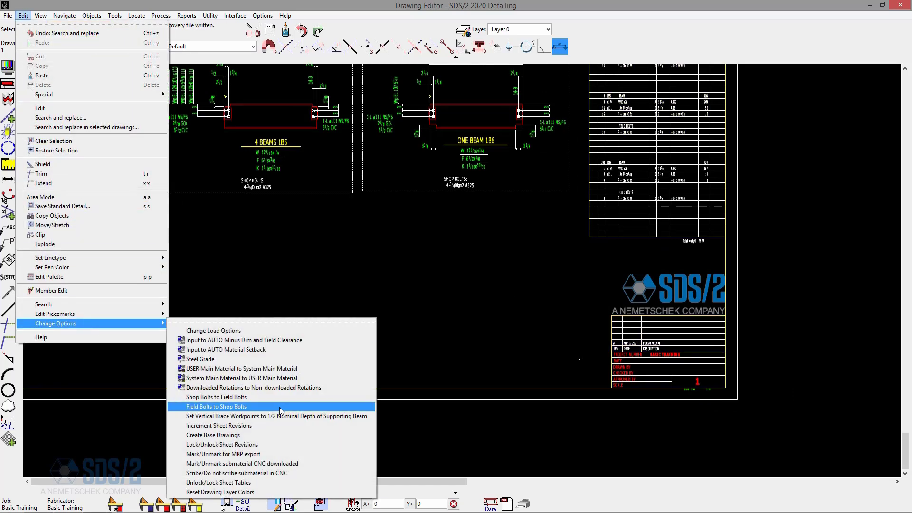
click(218, 429)
drag(485, 232, 307, 144)
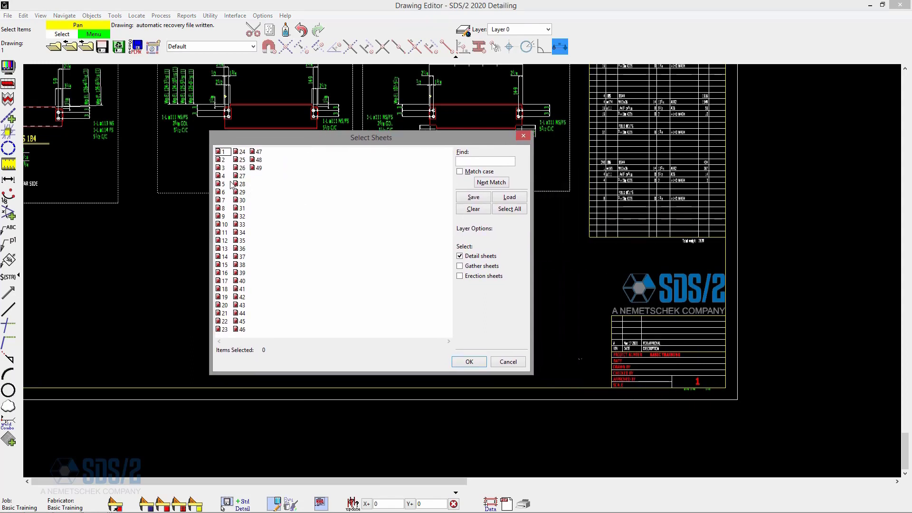
click(222, 160)
shift+click(259, 167)
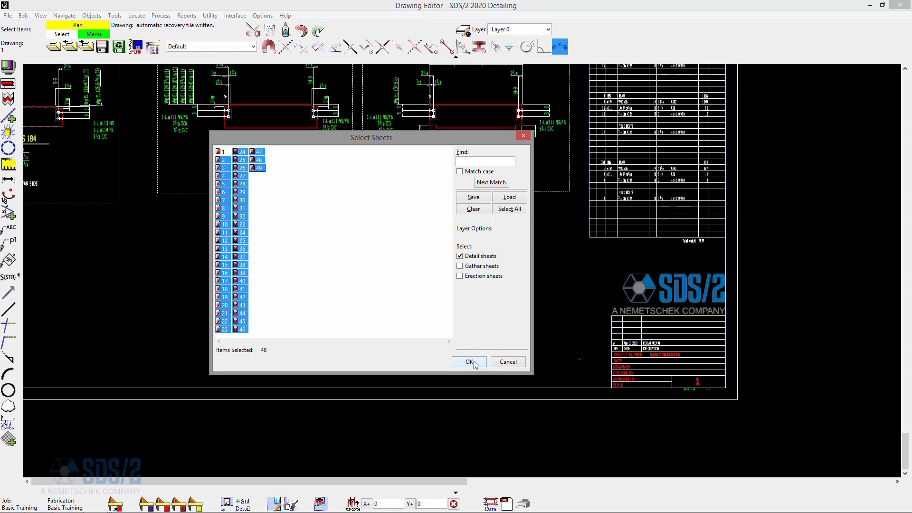
click(470, 362)
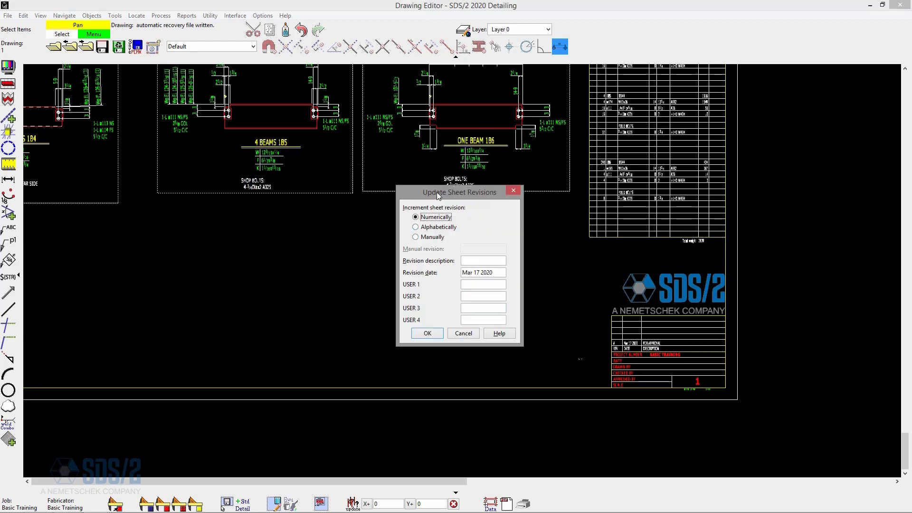
- Increment the selected sheets' revisions alphabetically with description FOR APPROVAL and revision date Mar 17 2020
drag(438, 196, 460, 210)
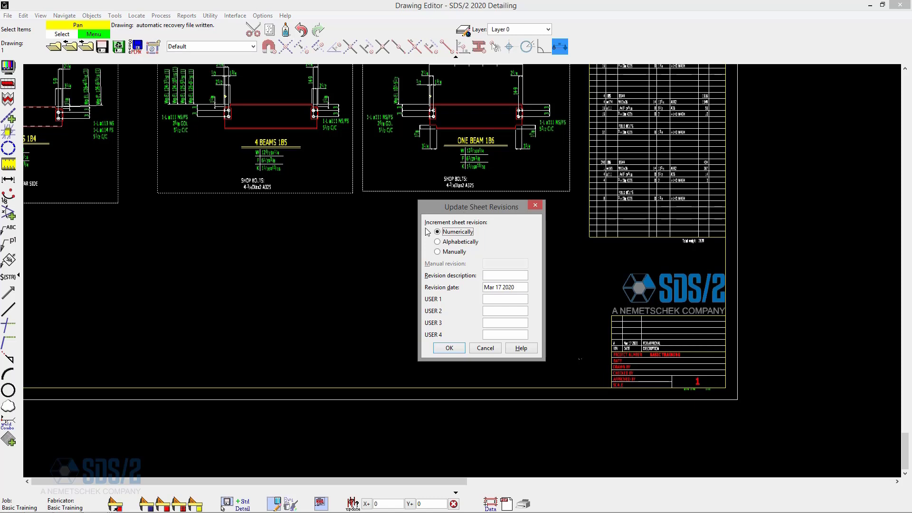
click(451, 252)
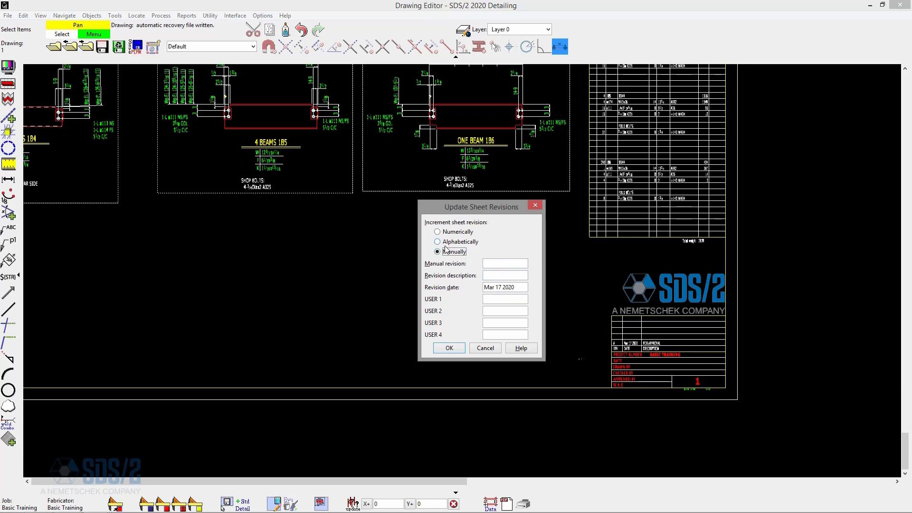
click(456, 232)
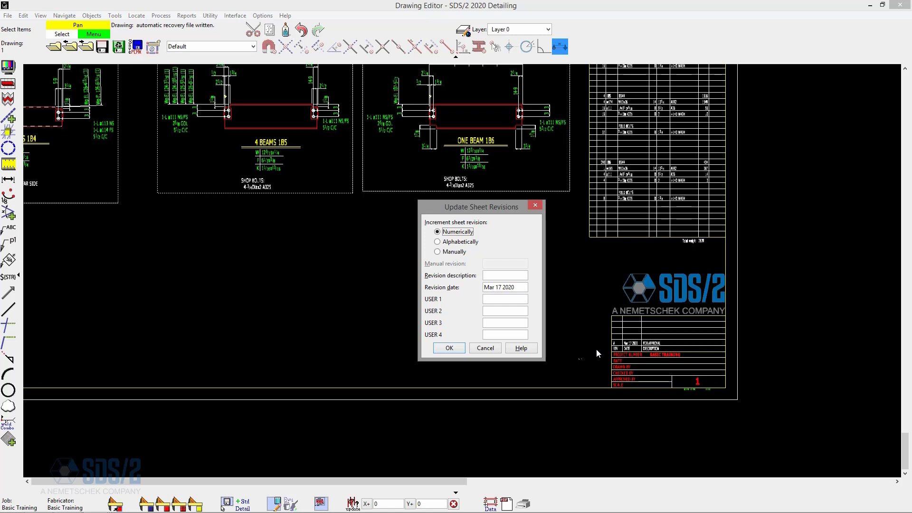
click(461, 242)
click(522, 276)
text(FOR APPROVAL)
key(Tab)
click(523, 289)
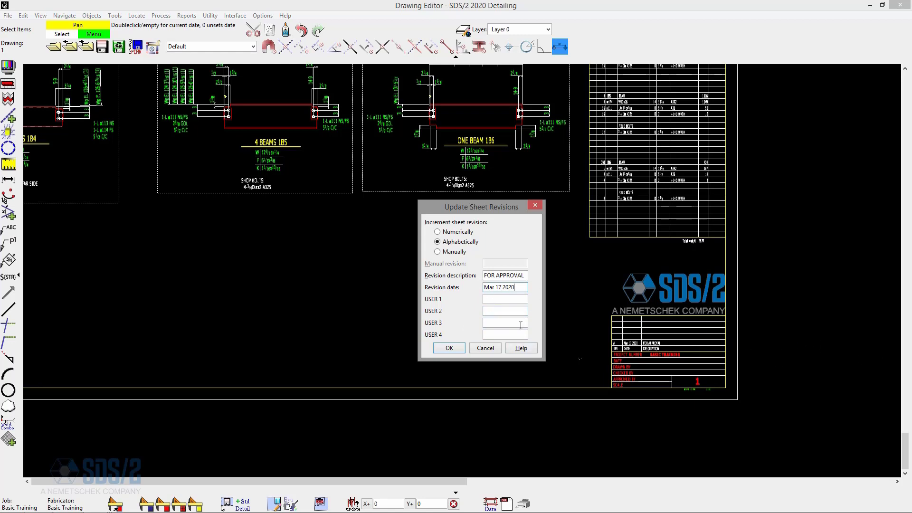
click(464, 346)
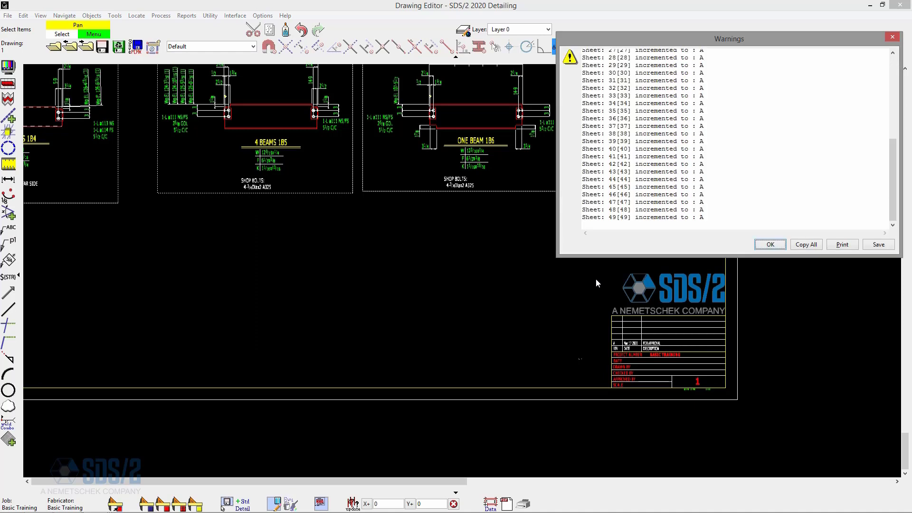
- Close the revision increment warnings, move to detail sheet 2, and examine its title block revision chart
drag(891, 152, 898, 197)
click(770, 244)
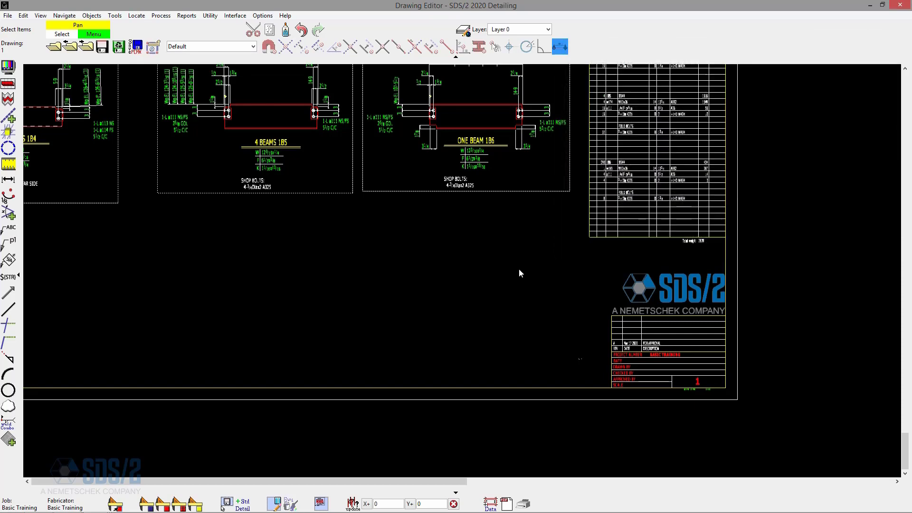
click(86, 46)
scroll(727, 461, up, 3)
scroll(726, 461, up, 3)
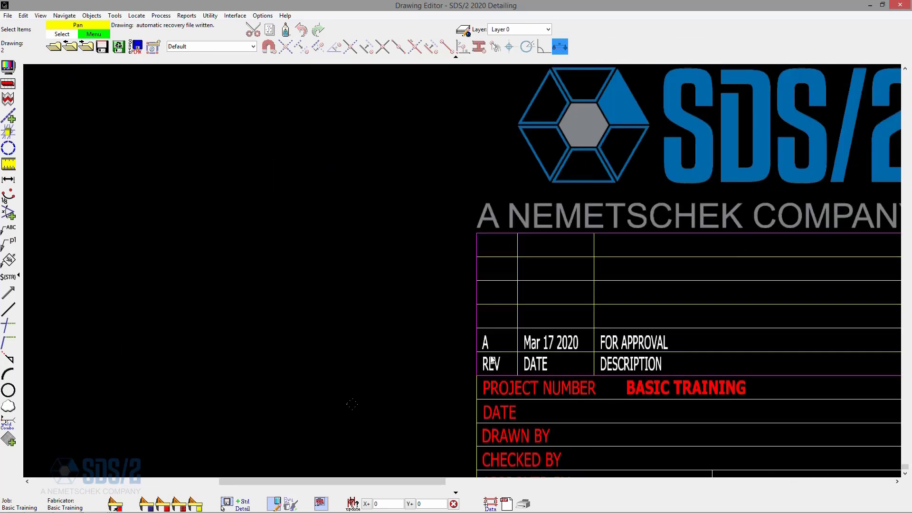
scroll(614, 365, down, 3)
scroll(614, 365, down, 2)
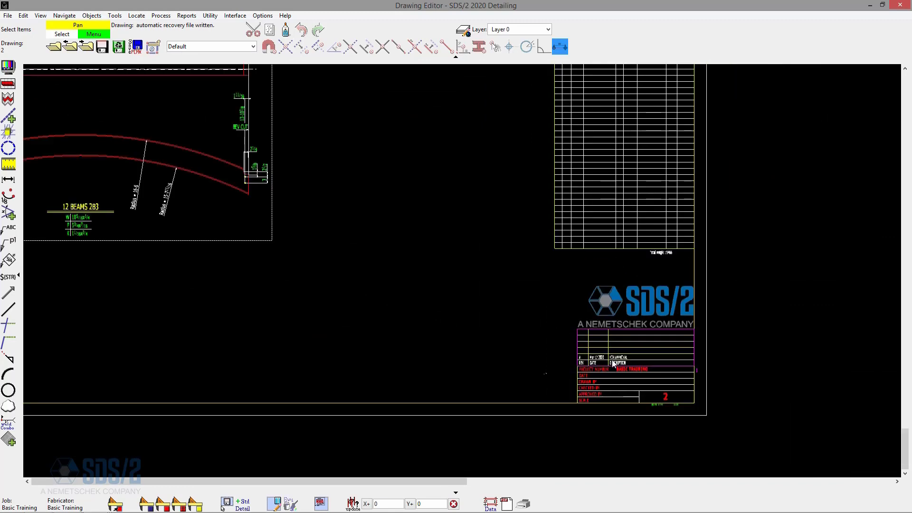
scroll(614, 364, up, 4)
scroll(648, 357, down, 3)
scroll(649, 356, down, 3)
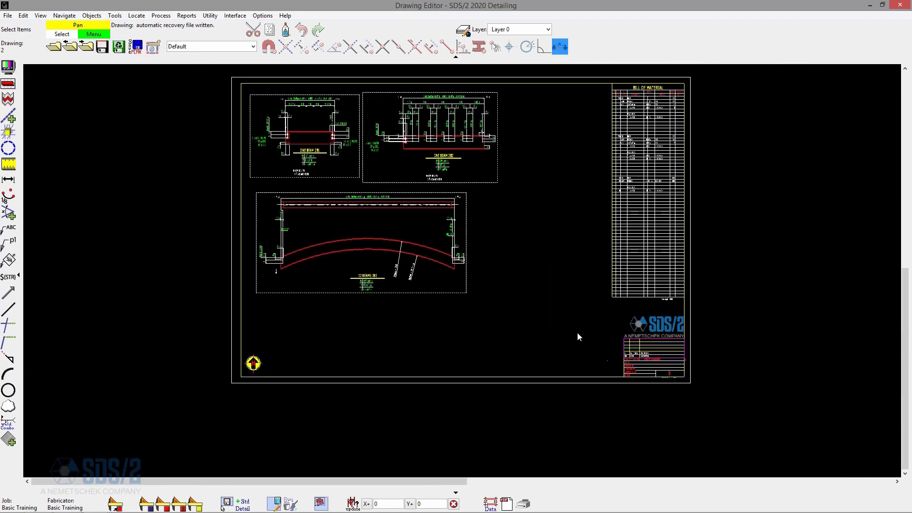
middle_drag(537, 306, 528, 326)
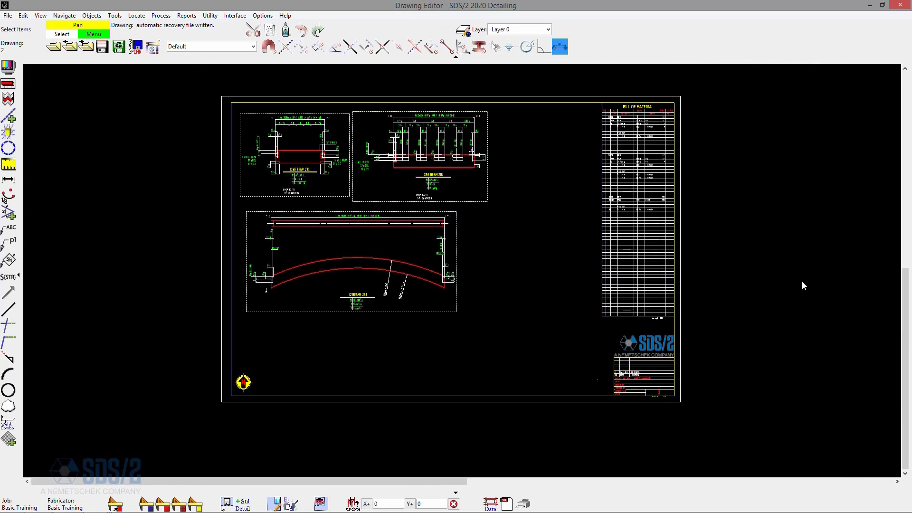
scroll(647, 401, up, 4)
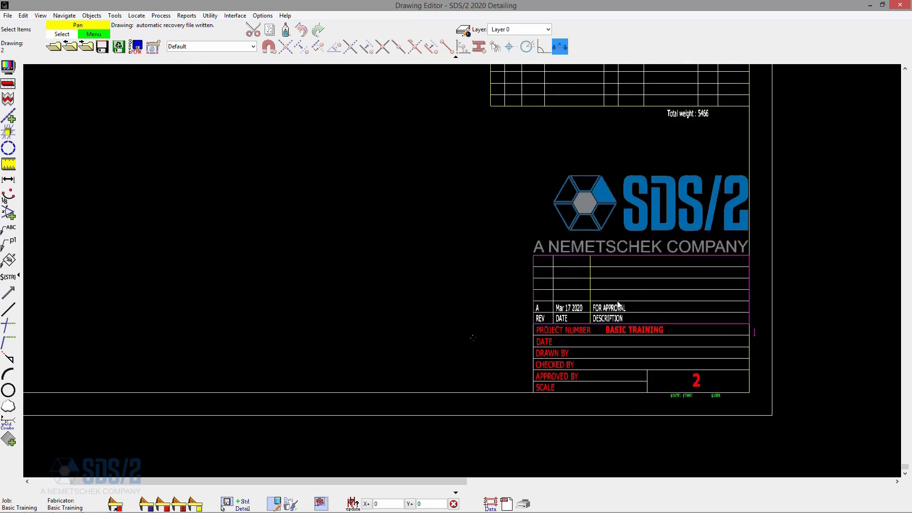
- Delete the revision chart from sheet 2's title block
click(620, 304)
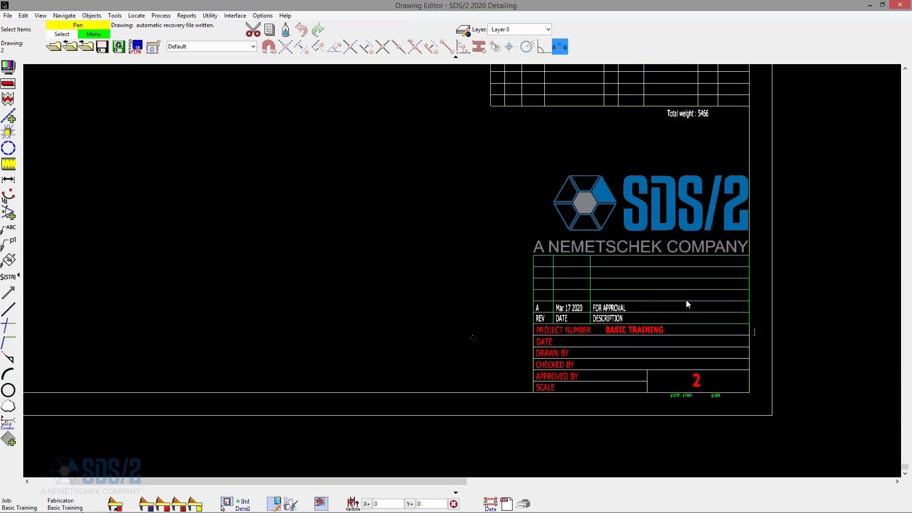
key(Delete)
scroll(686, 299, down, 2)
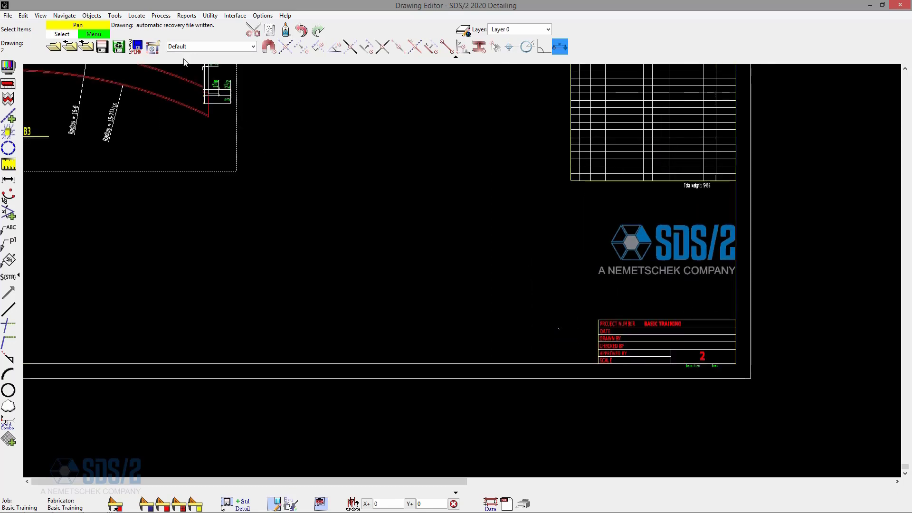
- Review sheet 2's revision entries in the Sheet Revision Editor and close it
click(92, 16)
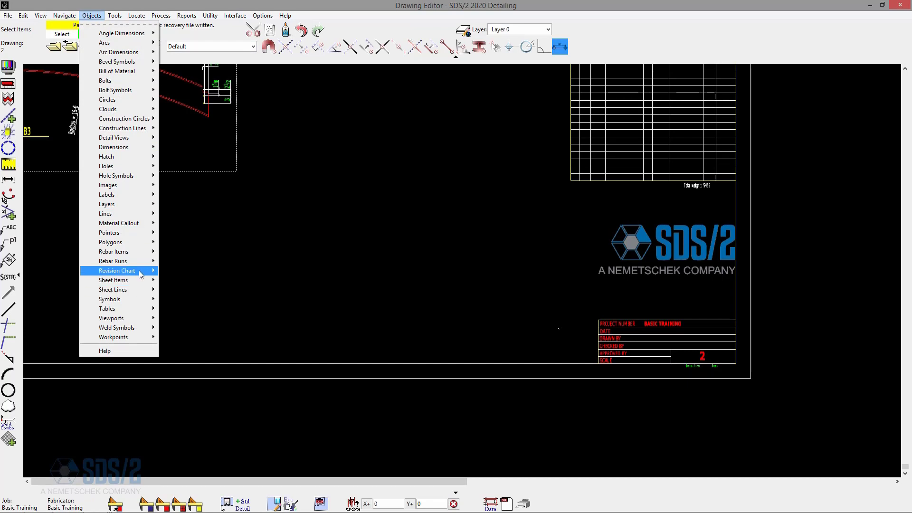
mouse_move(145, 271)
click(178, 278)
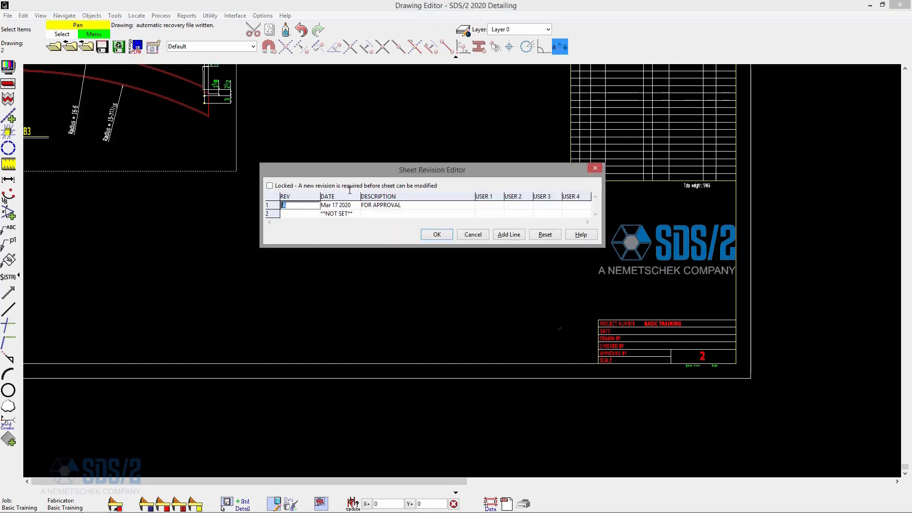
drag(367, 169, 352, 125)
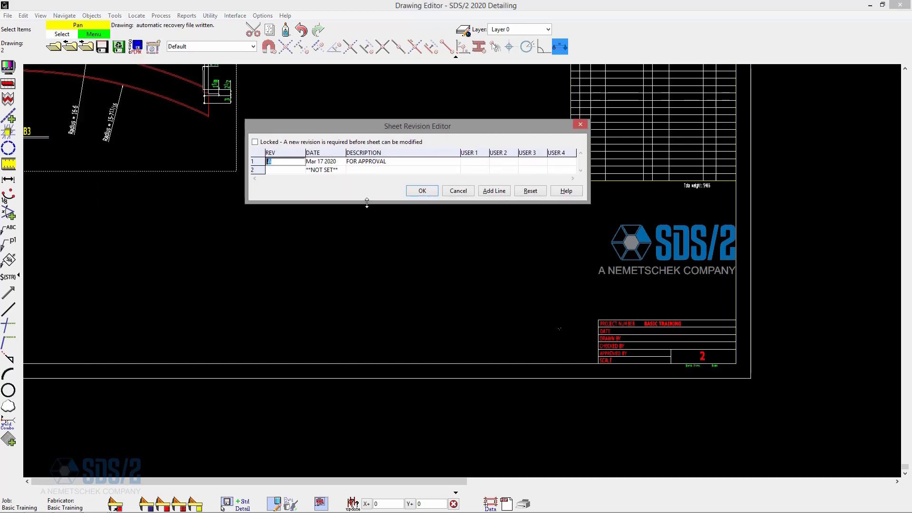
drag(367, 203, 368, 255)
drag(436, 127, 439, 127)
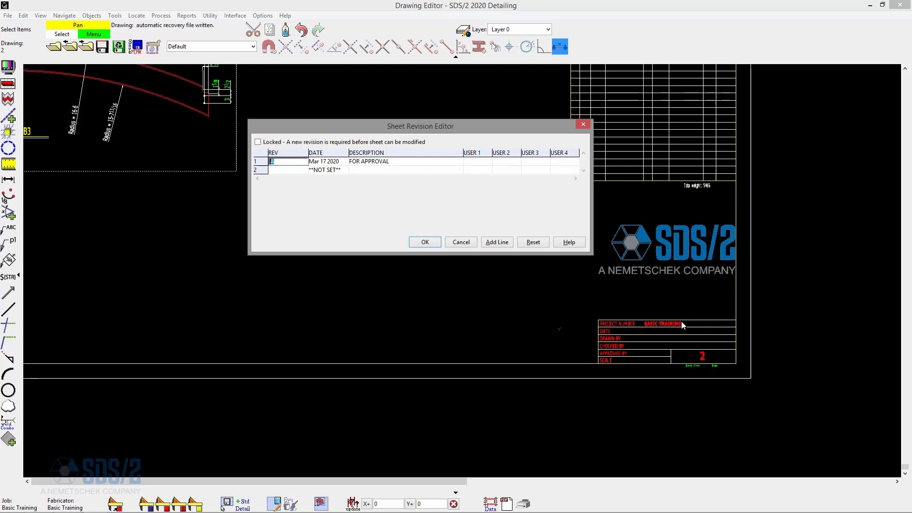
click(583, 125)
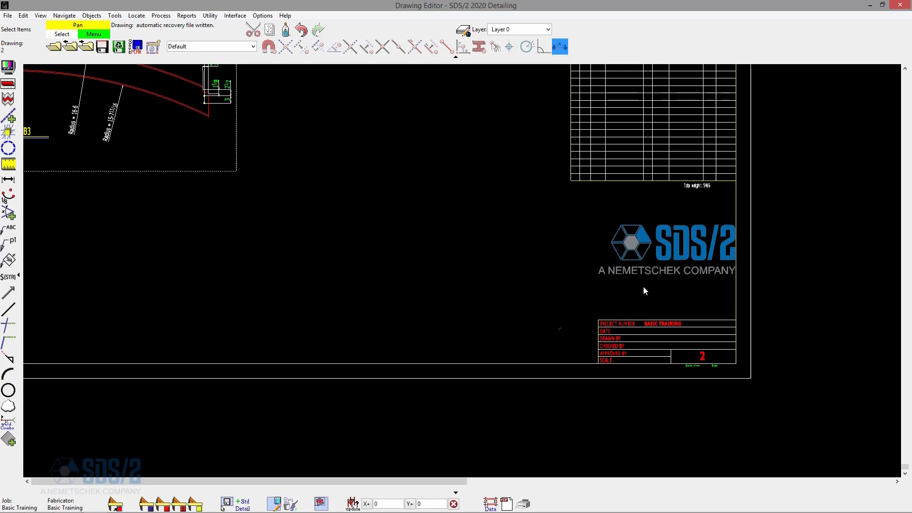
- Place a new label with text $REV just left of sheet 2's title block
scroll(591, 364, up, 2)
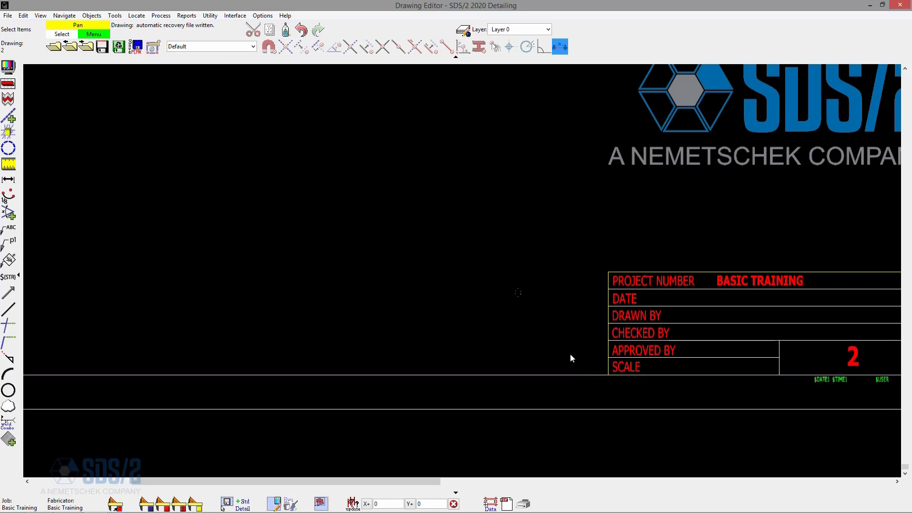
click(8, 230)
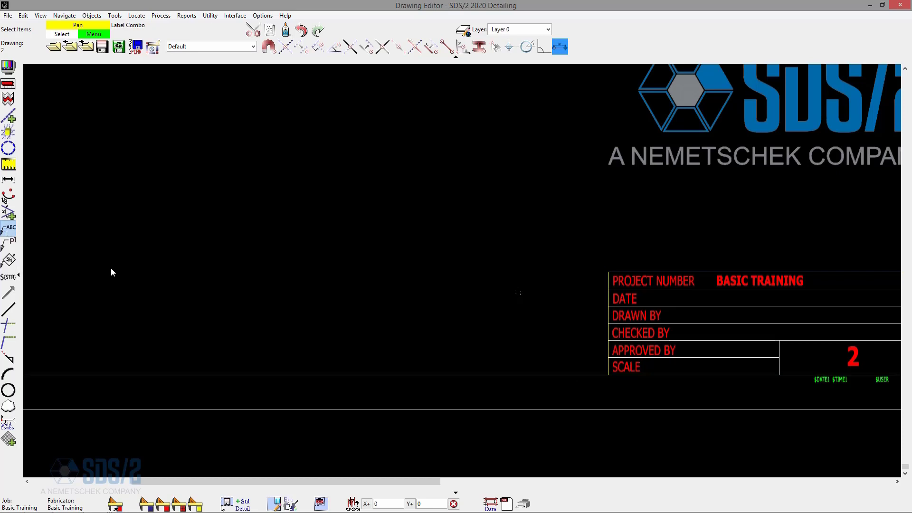
scroll(592, 409, up, 2)
scroll(565, 344, down, 1)
click(579, 343)
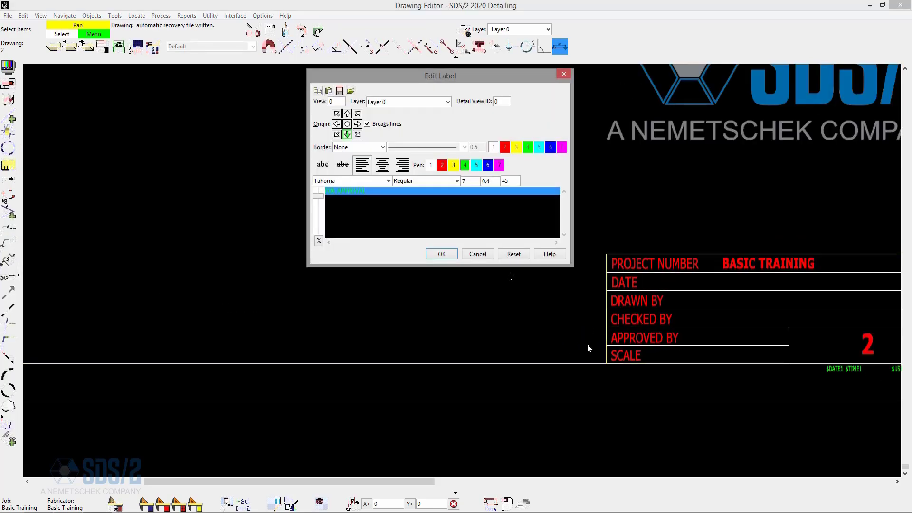
text($REV)
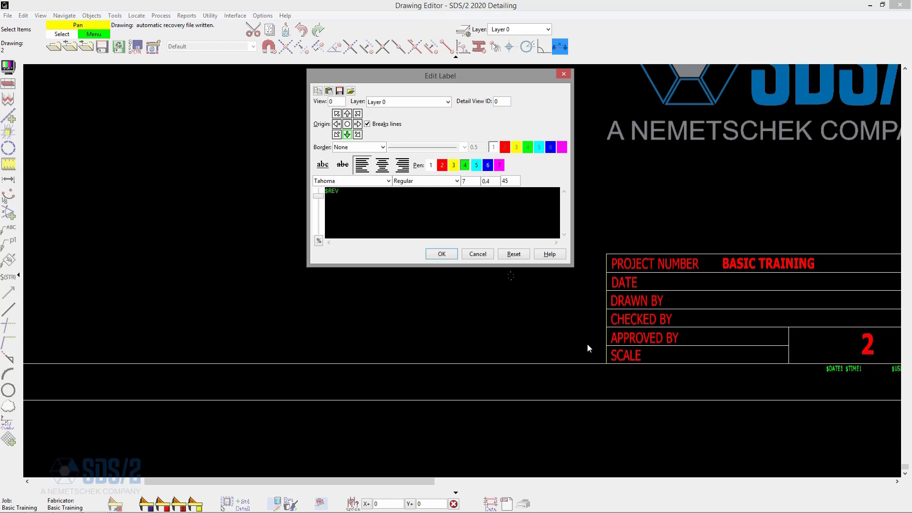
key(Return)
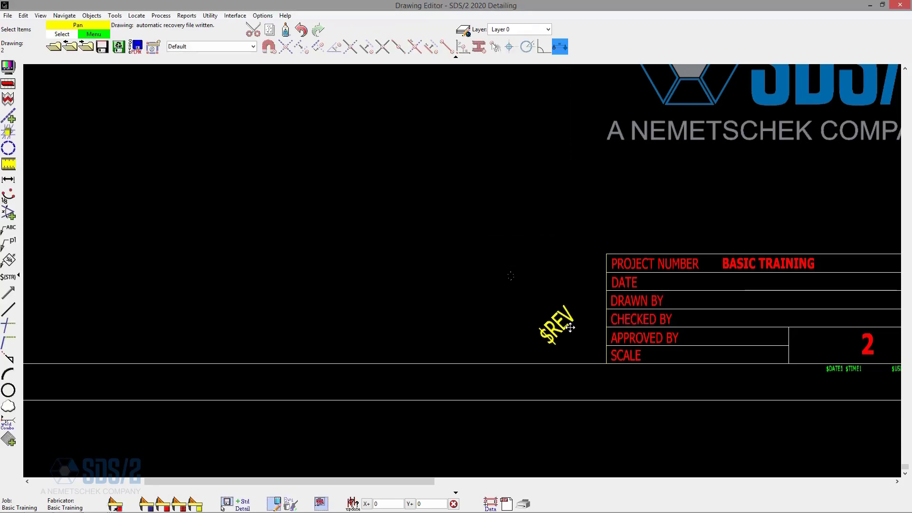
- Set the $REV label's rotation angle to 0
double_click(563, 327)
drag(513, 184, 479, 183)
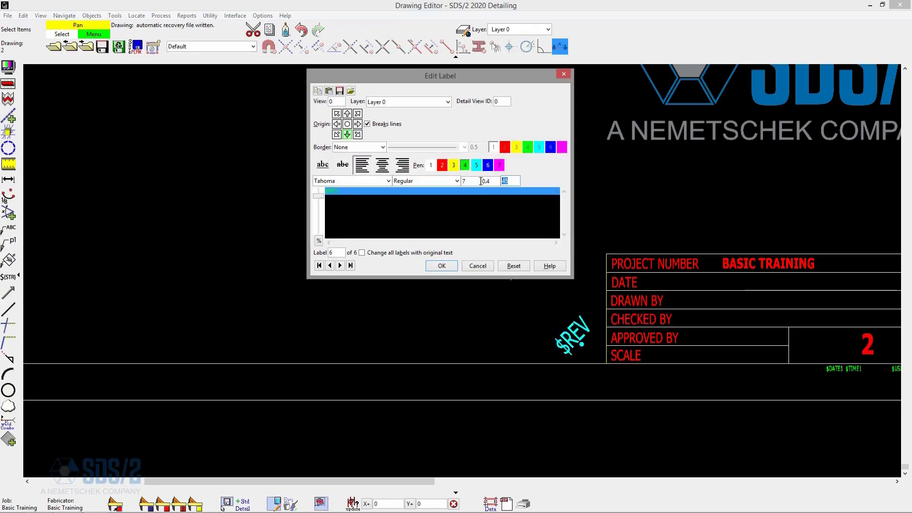
text(0)
key(Return)
- Move the $REV label up beside the title block's Approved By row
scroll(480, 182, up, 1)
scroll(522, 366, down, 1)
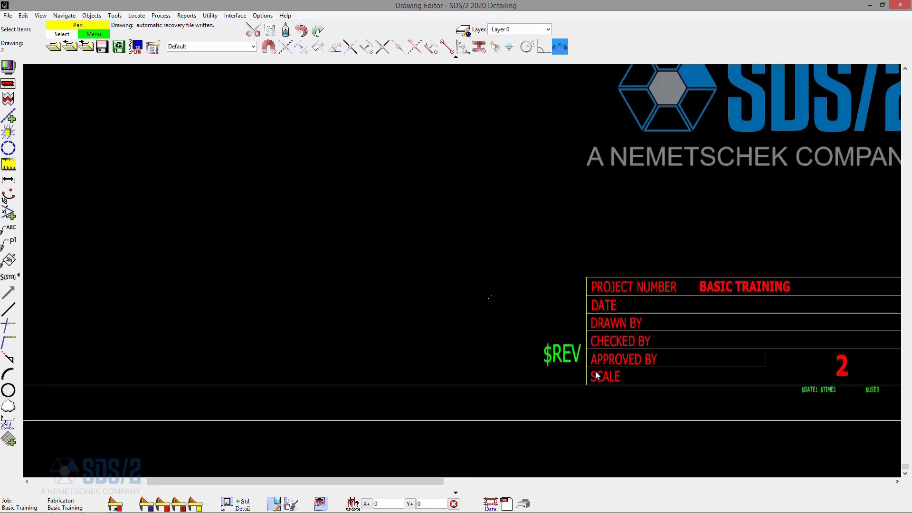
scroll(575, 371, up, 1)
scroll(552, 375, down, 2)
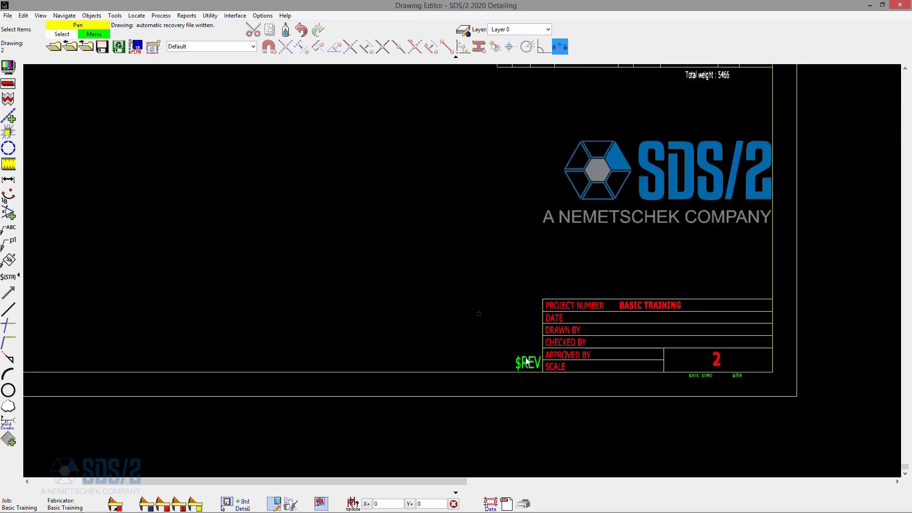
drag(531, 364, 530, 354)
scroll(692, 401, down, 3)
scroll(410, 201, up, 1)
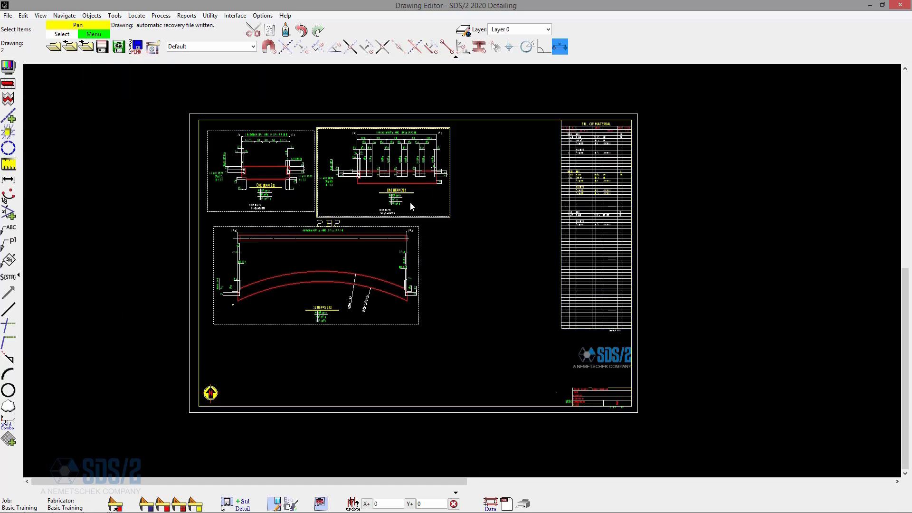
- Export sheet 2 to PDF as 2.pdf
click(7, 15)
click(58, 165)
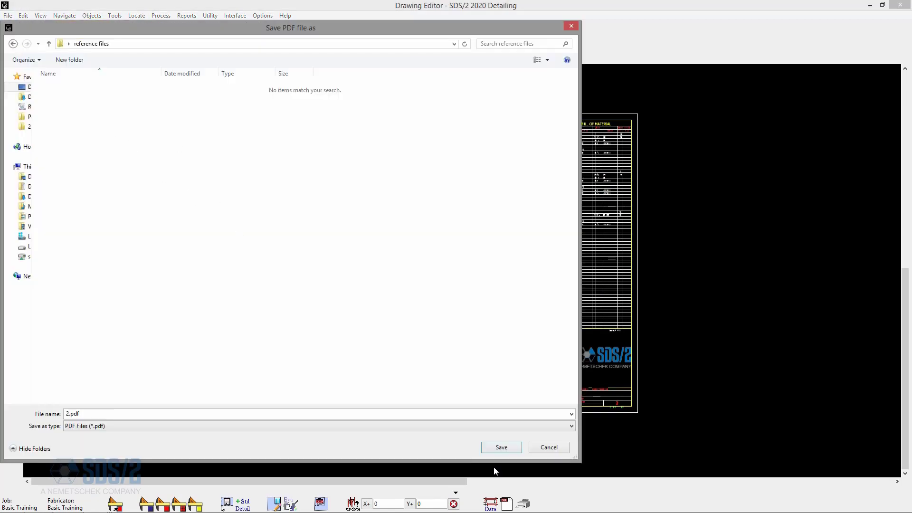
click(499, 448)
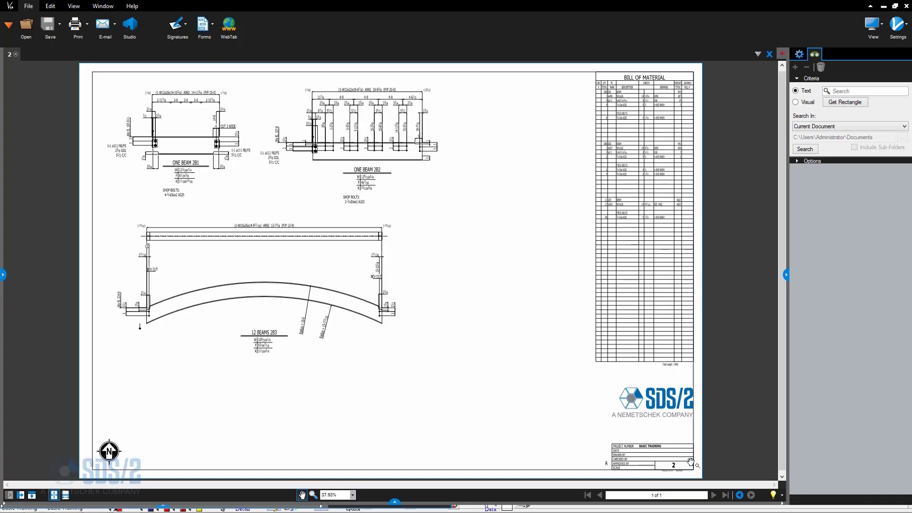
- Inspect the revision letter beside the title block in the exported PDF
scroll(670, 478, up, 10)
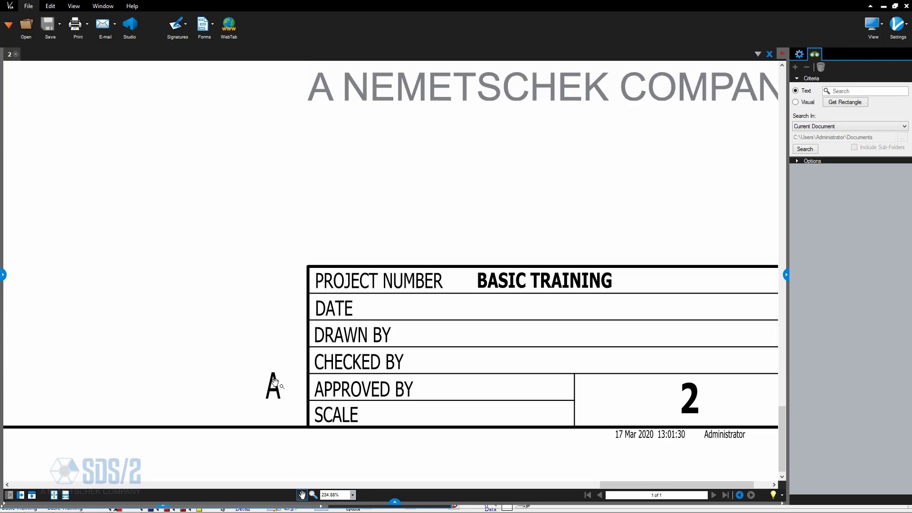
scroll(744, 461, up, 5)
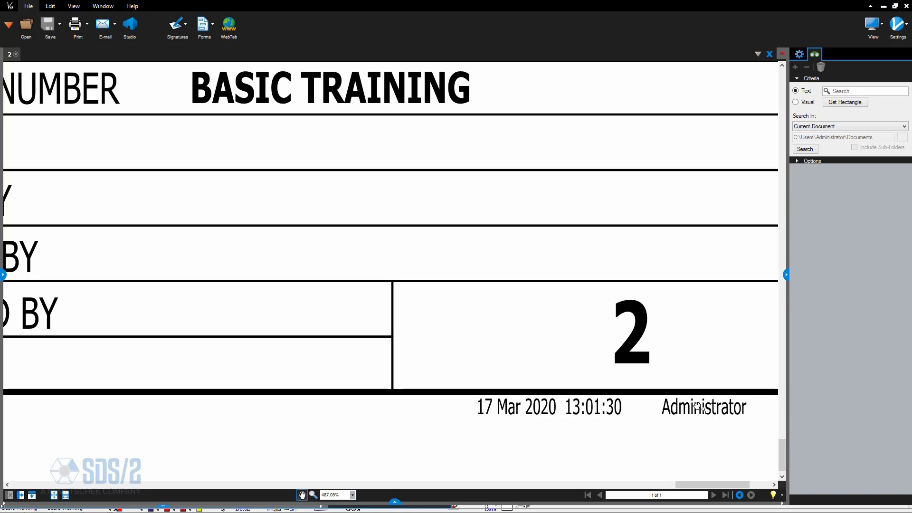
scroll(698, 418, down, 7)
scroll(598, 434, up, 5)
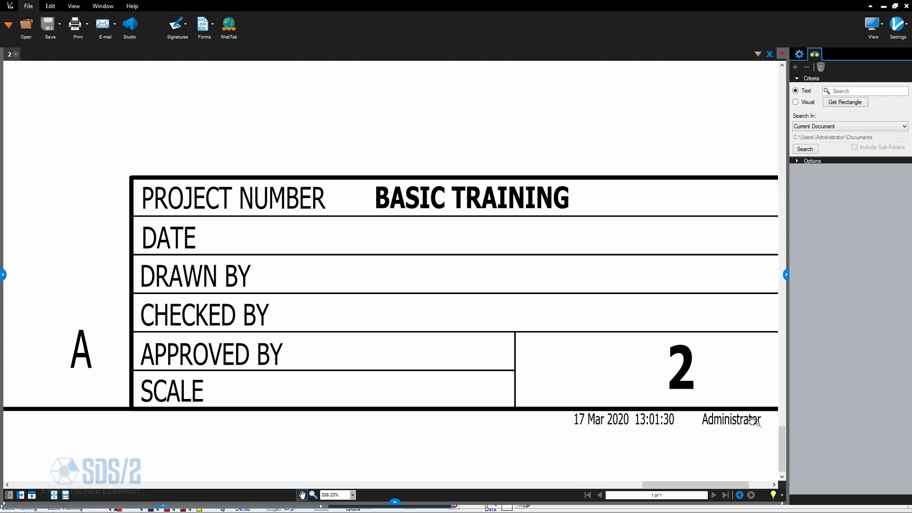
scroll(746, 425, down, 4)
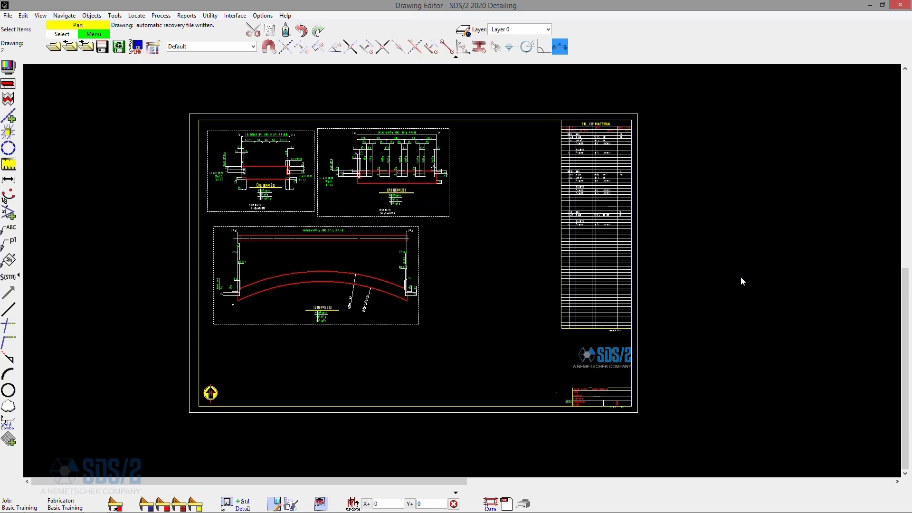
- Set the REV row's plot order to Prefix in sheet 2's bill of material layout
scroll(744, 269, up, 10)
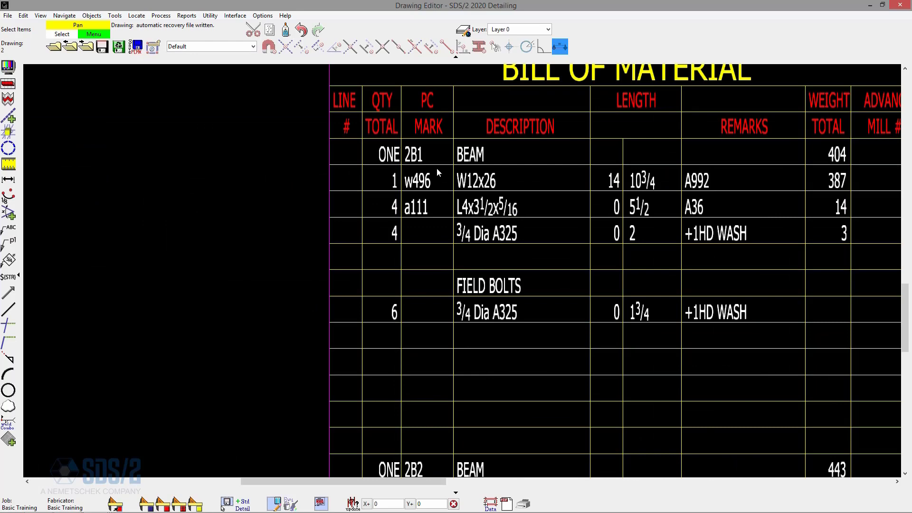
scroll(435, 169, down, 3)
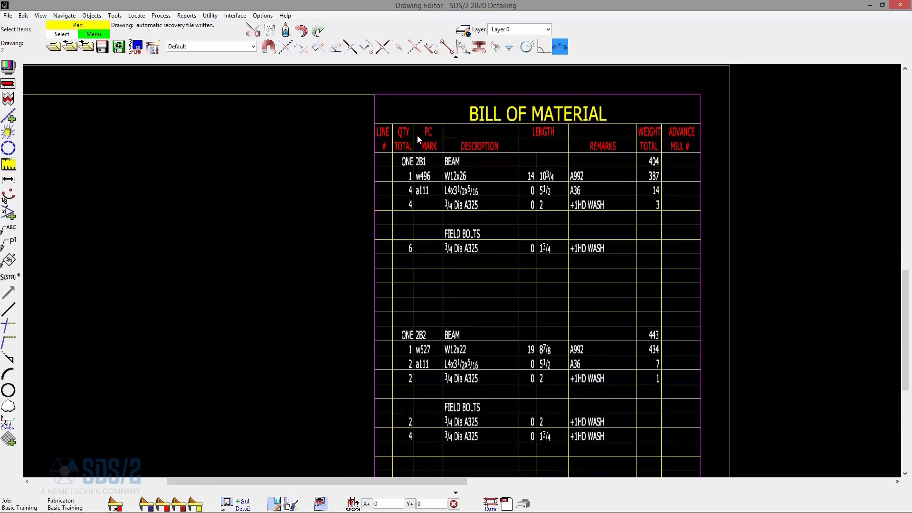
scroll(423, 134, down, 2)
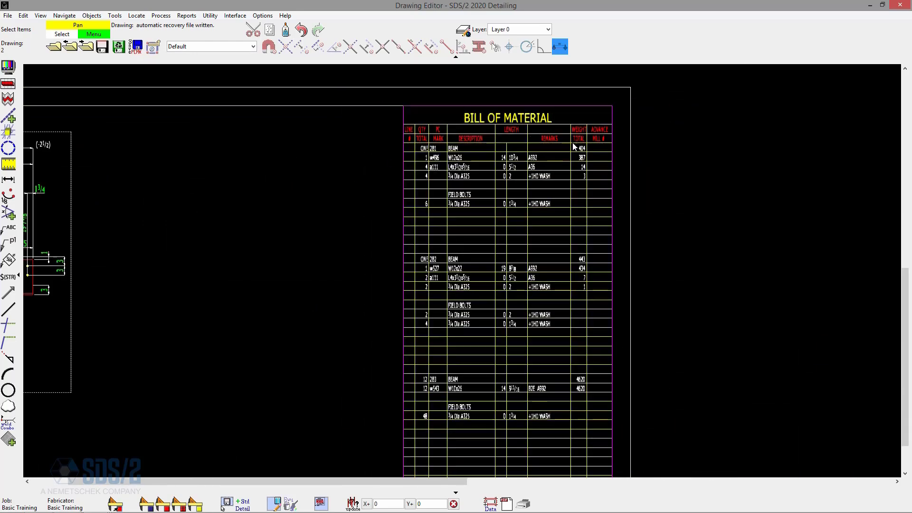
double_click(533, 163)
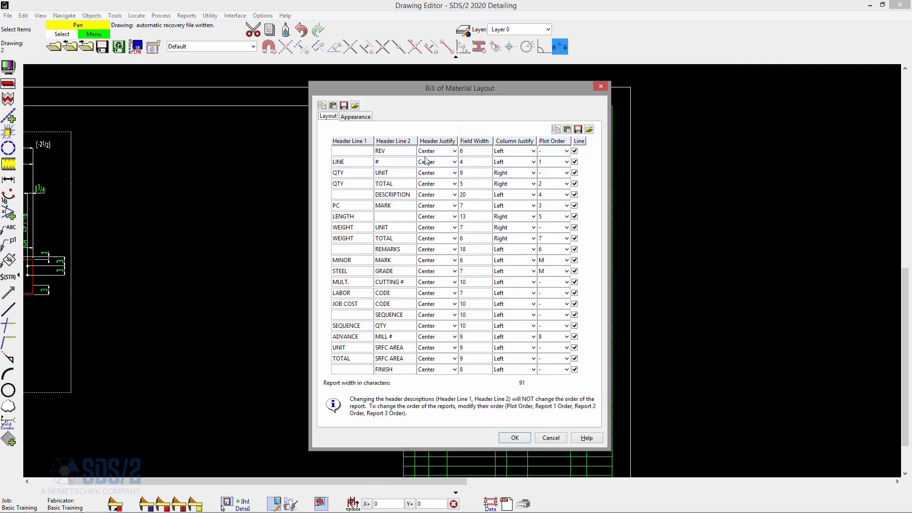
drag(445, 88, 330, 96)
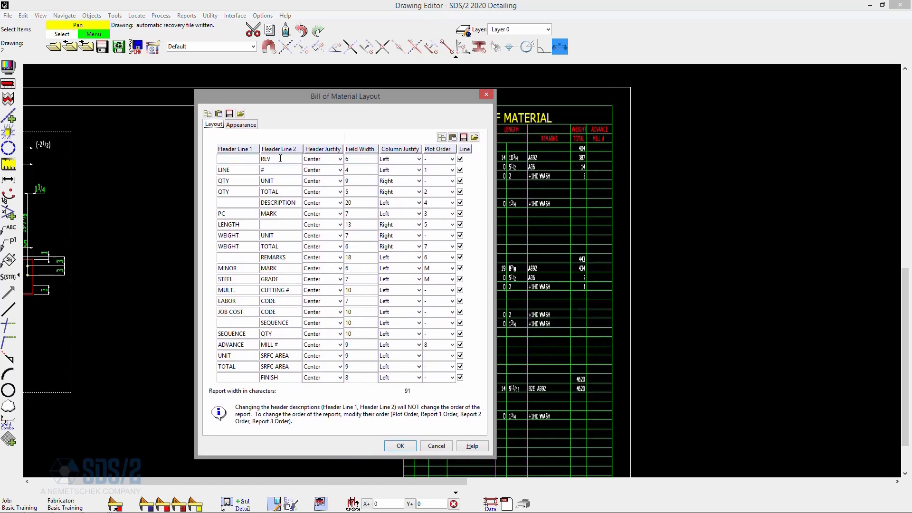
click(438, 159)
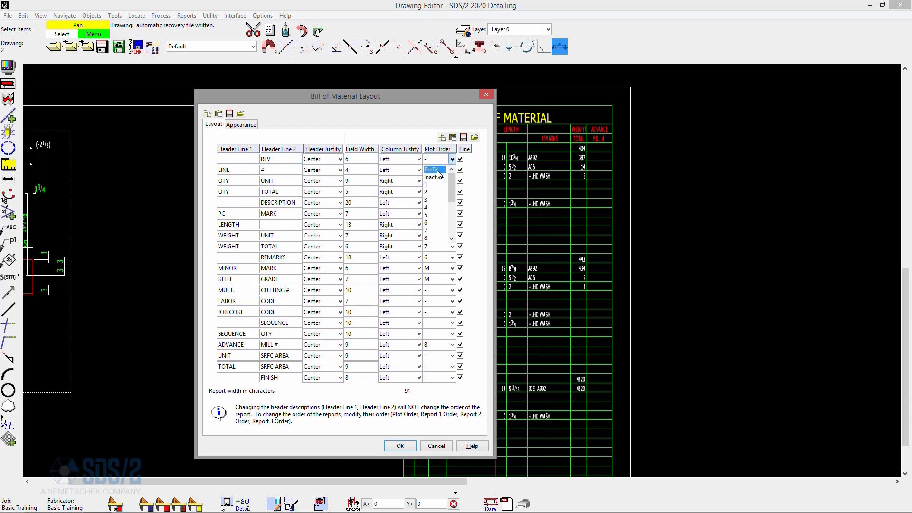
click(437, 170)
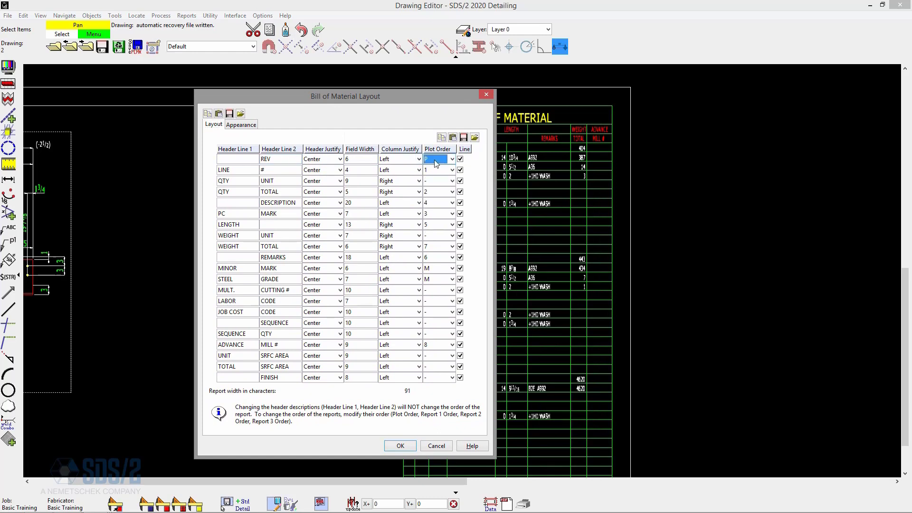
click(401, 446)
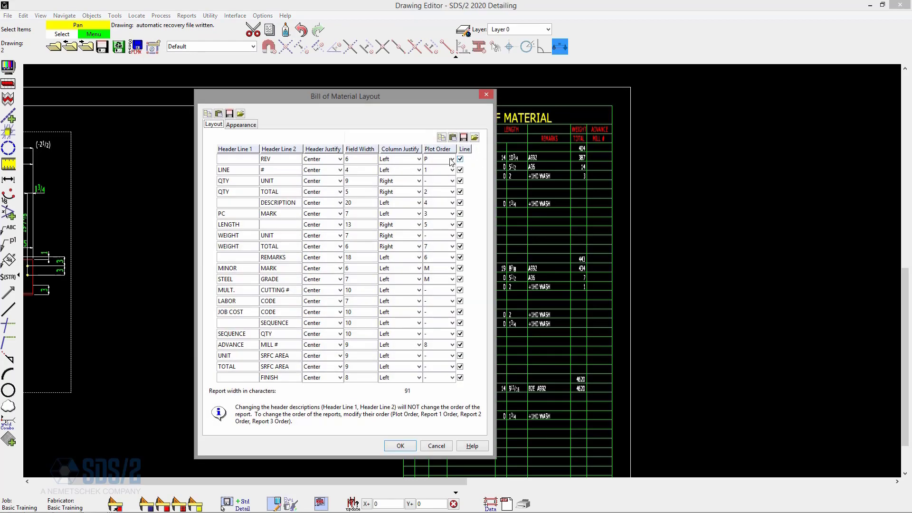
- Set the REV row's plot order to 9 so it appears as the last bill of material column
click(452, 159)
scroll(441, 205, down, 2)
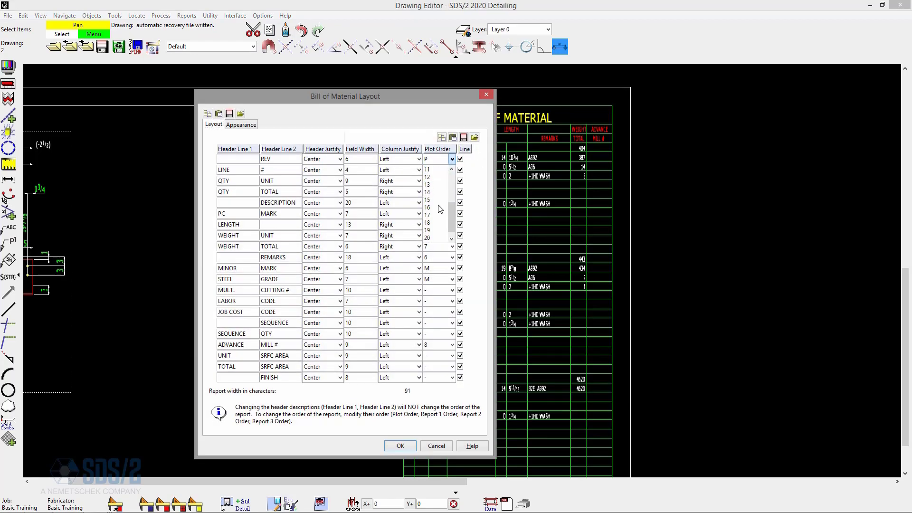
click(437, 205)
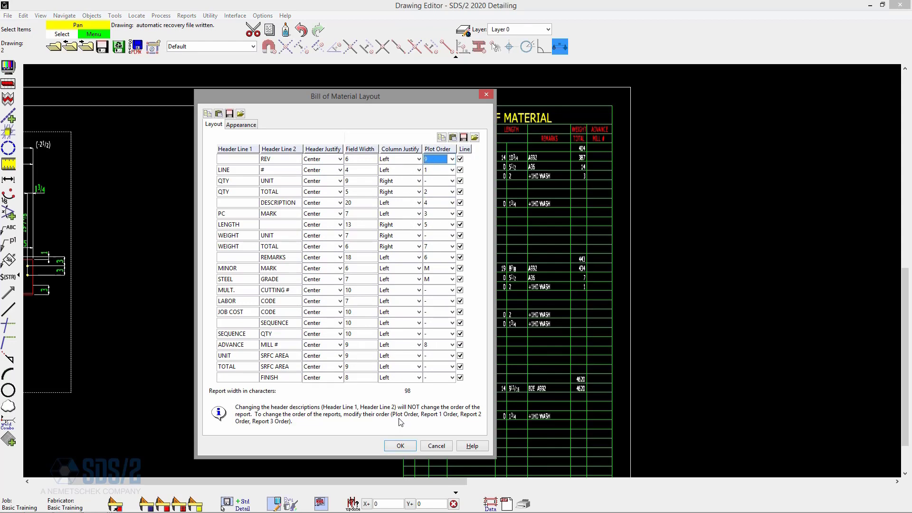
click(400, 445)
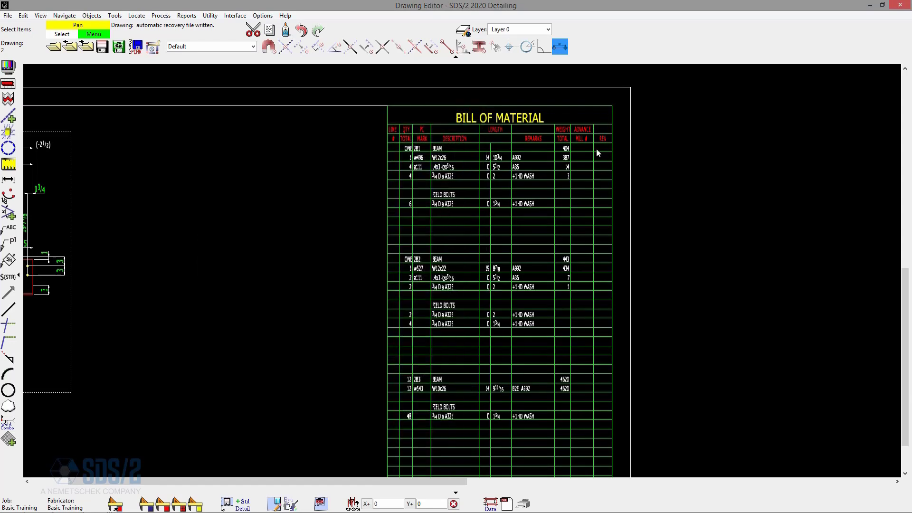
- Set the REV row's plot order to Prefix in the bill of material layout
double_click(603, 135)
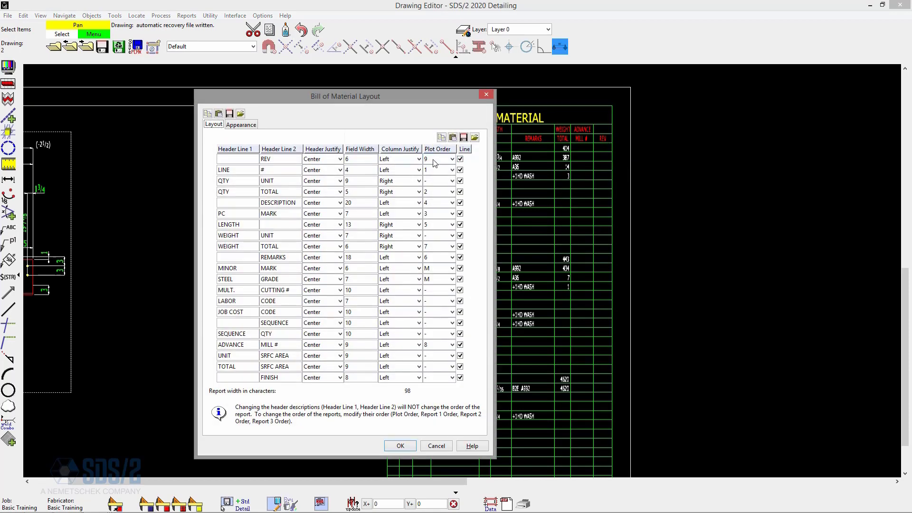
click(430, 159)
click(432, 170)
click(401, 447)
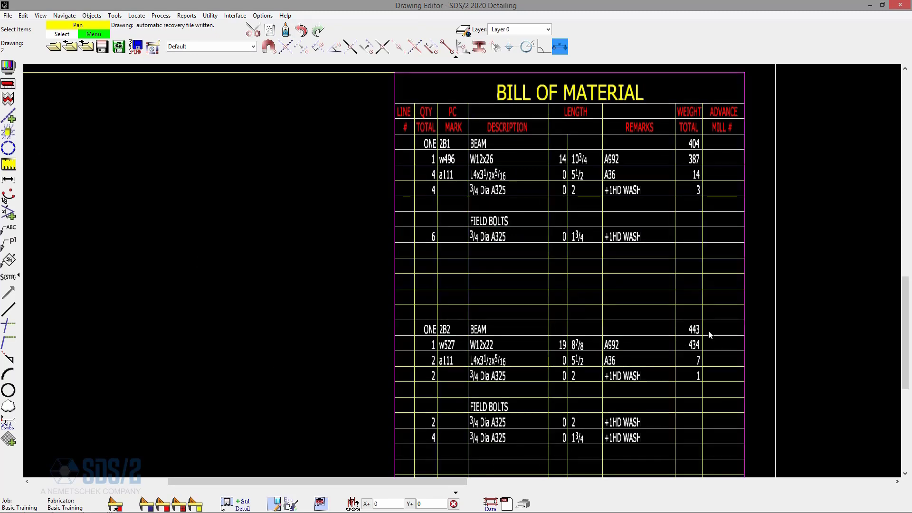
- Set the REV row's plot order to Prefix in the fabricator's Bill of Material Layout options
scroll(707, 331, down, 2)
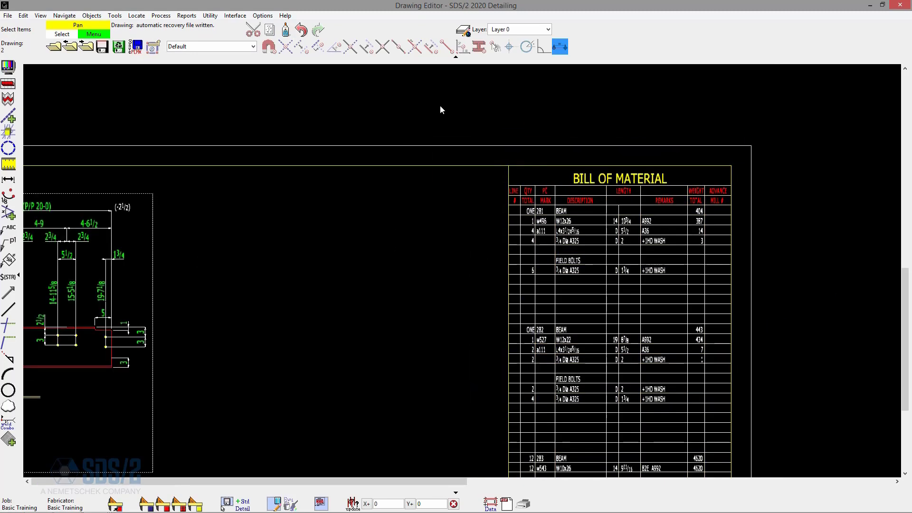
click(265, 17)
mouse_move(292, 43)
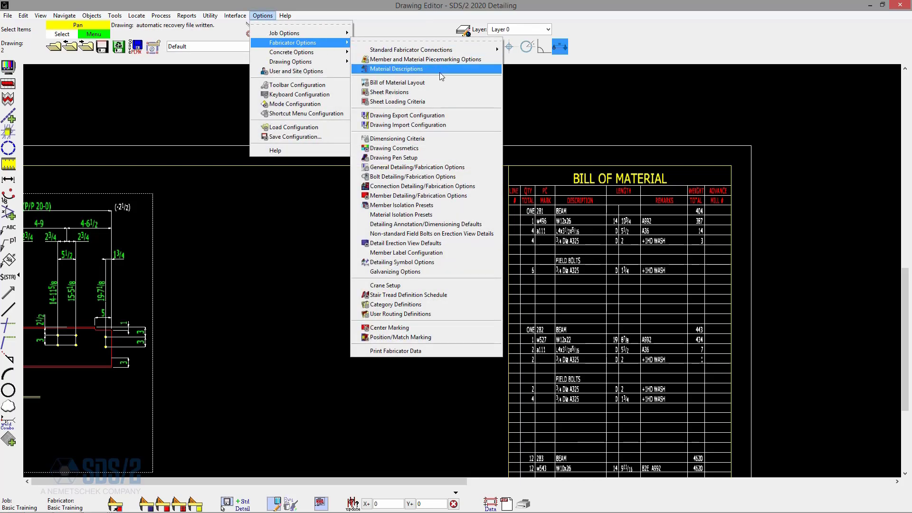
click(423, 83)
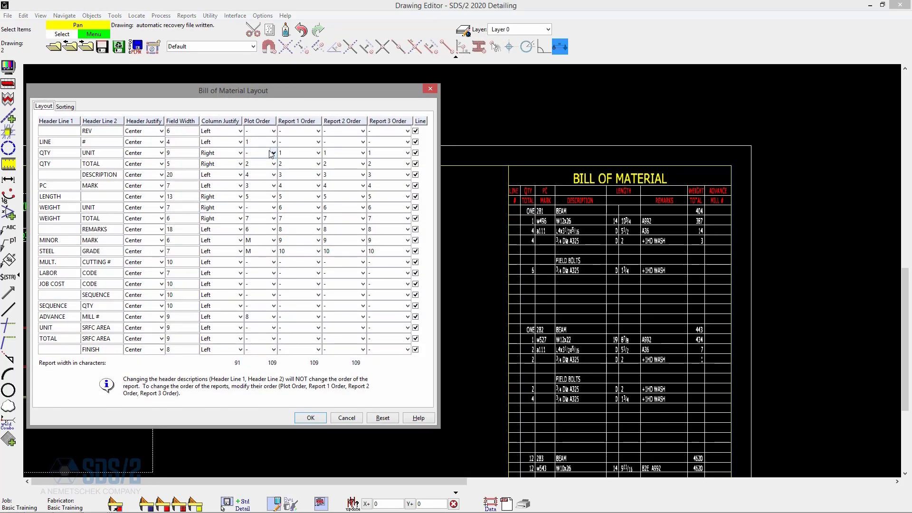
click(259, 132)
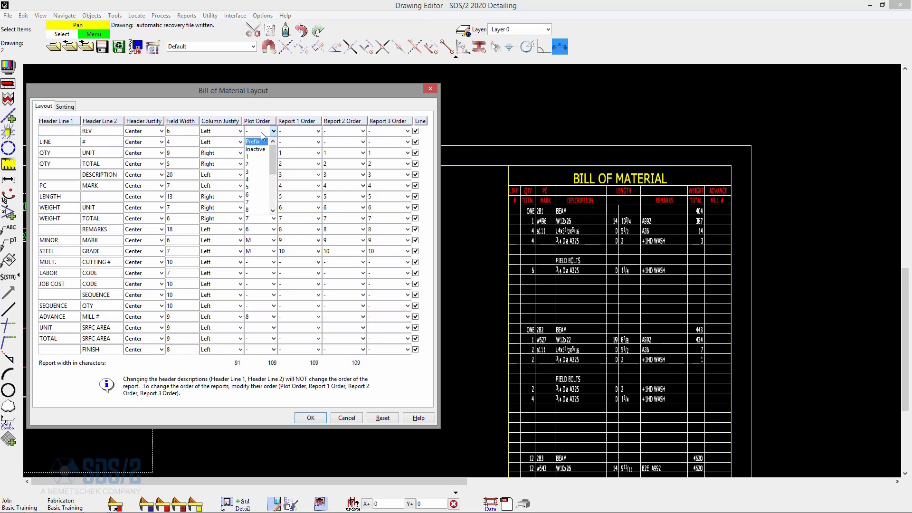
click(263, 142)
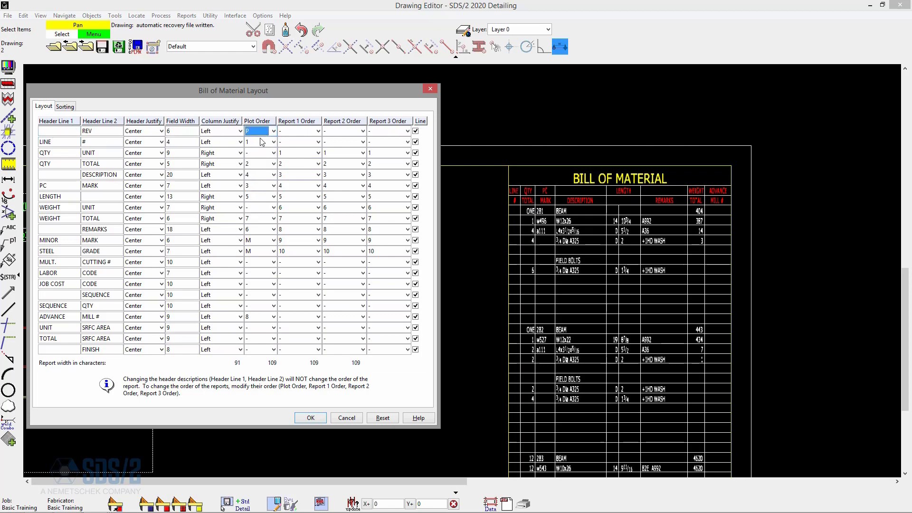
click(311, 418)
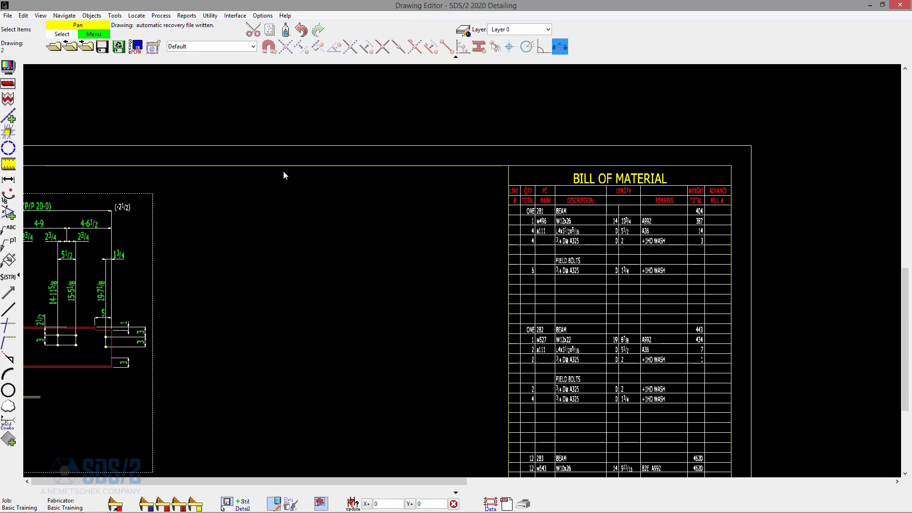
- Open the detail of piecemark 2B1
scroll(528, 169, down, 3)
scroll(450, 208, up, 2)
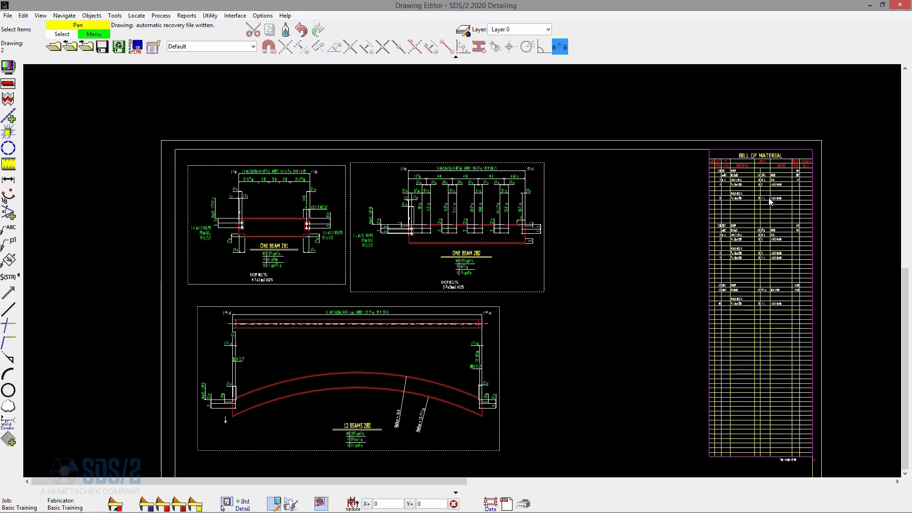
click(56, 49)
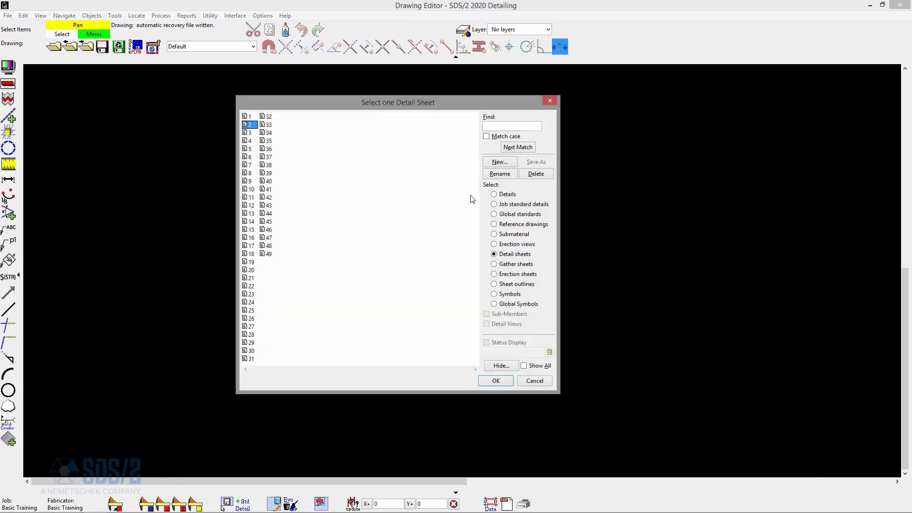
click(494, 193)
double_click(252, 164)
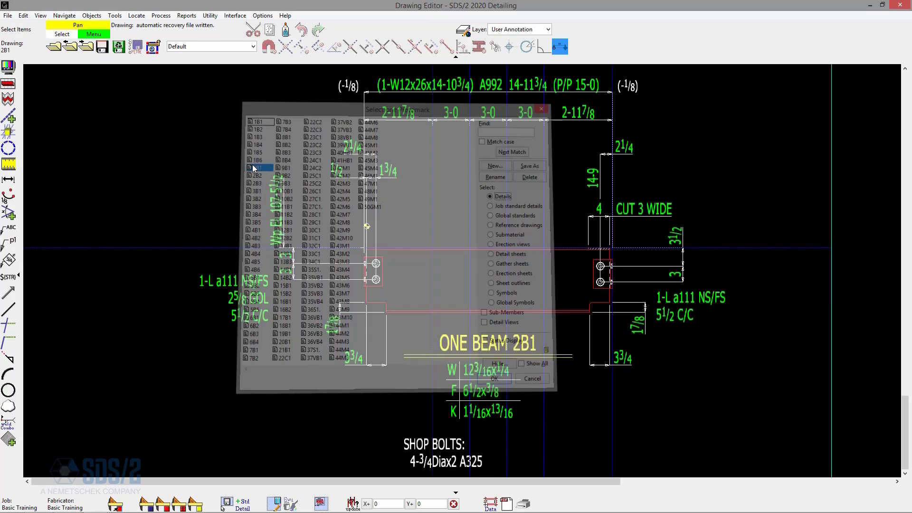
- Enter revision a for the a111 line in the detail's bill of material
key(ctrl+b)
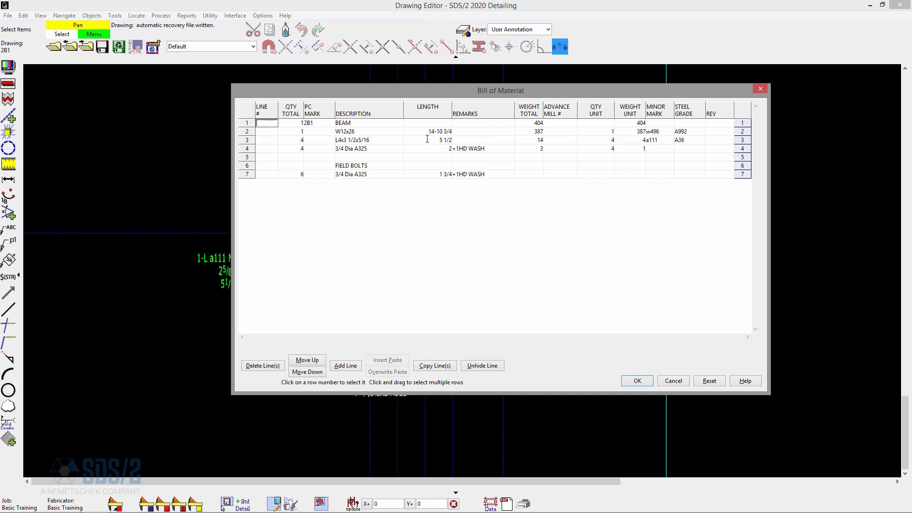
click(722, 141)
text(a)
click(636, 380)
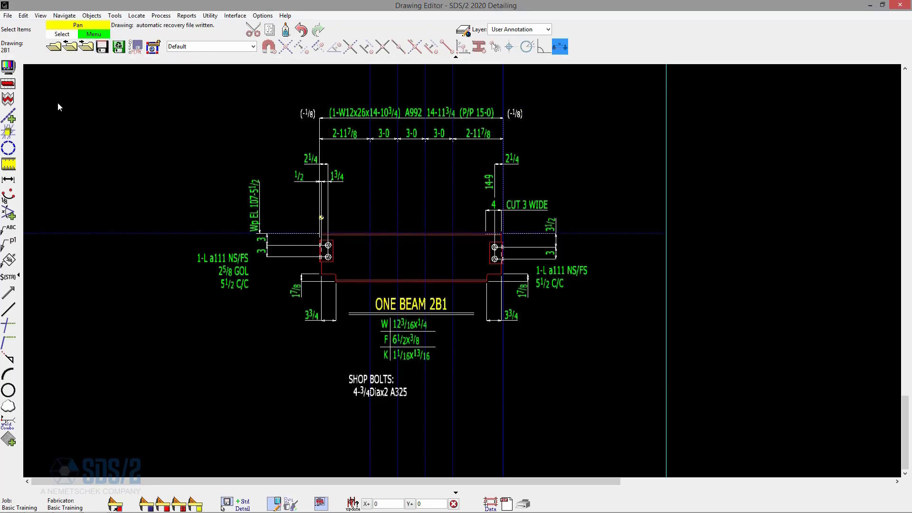
- Open detail sheet 2 and examine the revision letter beside the bill of material's a111 line
click(54, 48)
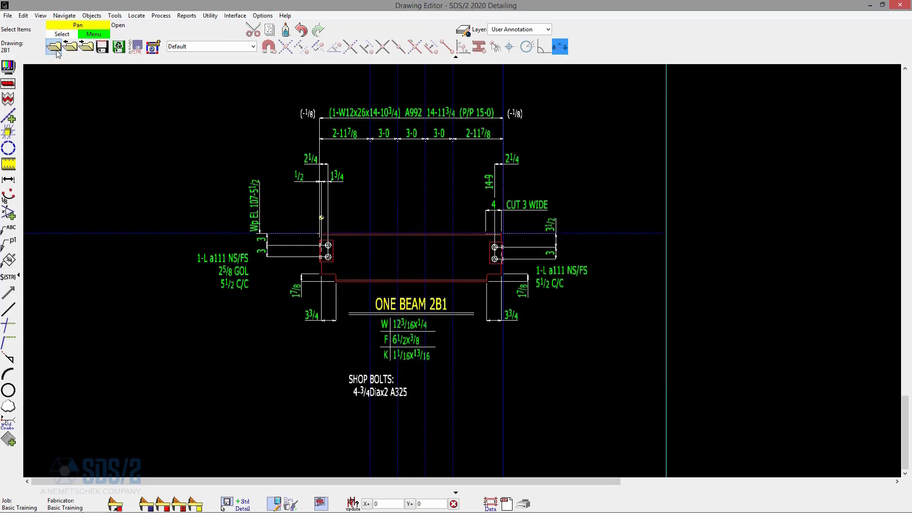
click(536, 249)
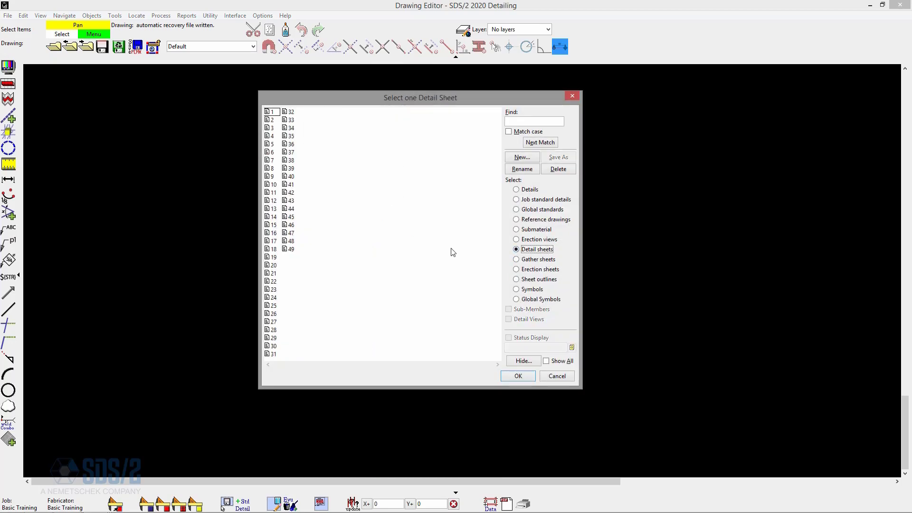
double_click(274, 120)
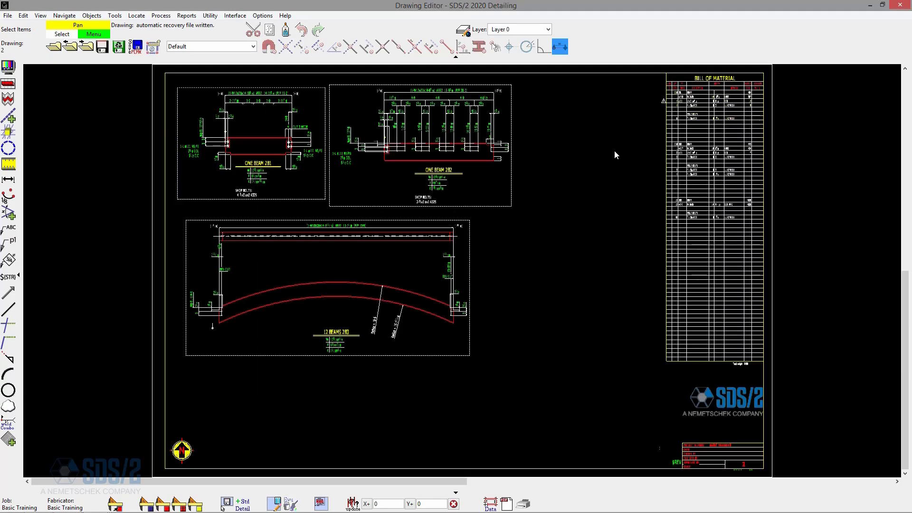
scroll(688, 143, up, 2)
scroll(689, 83, up, 2)
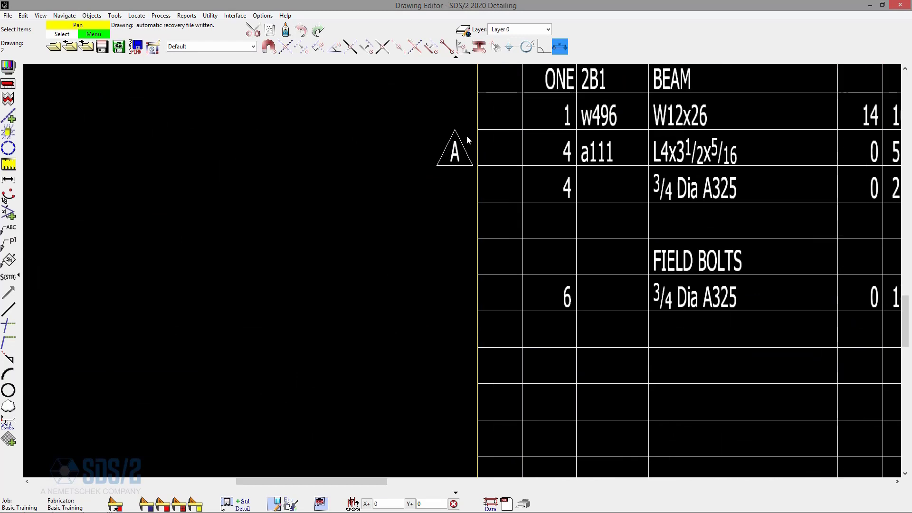
scroll(461, 143, up, 1)
scroll(453, 145, down, 1)
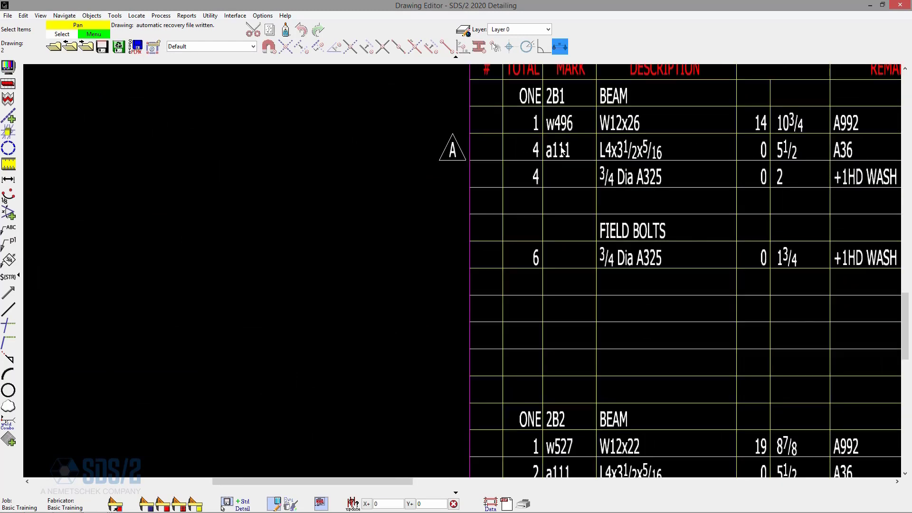
scroll(668, 142, down, 1)
scroll(668, 143, down, 3)
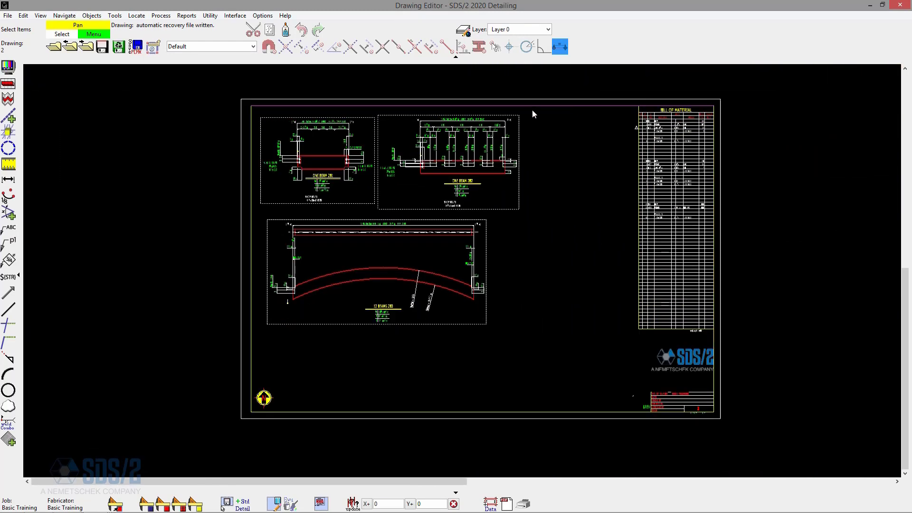
scroll(689, 177, up, 1)
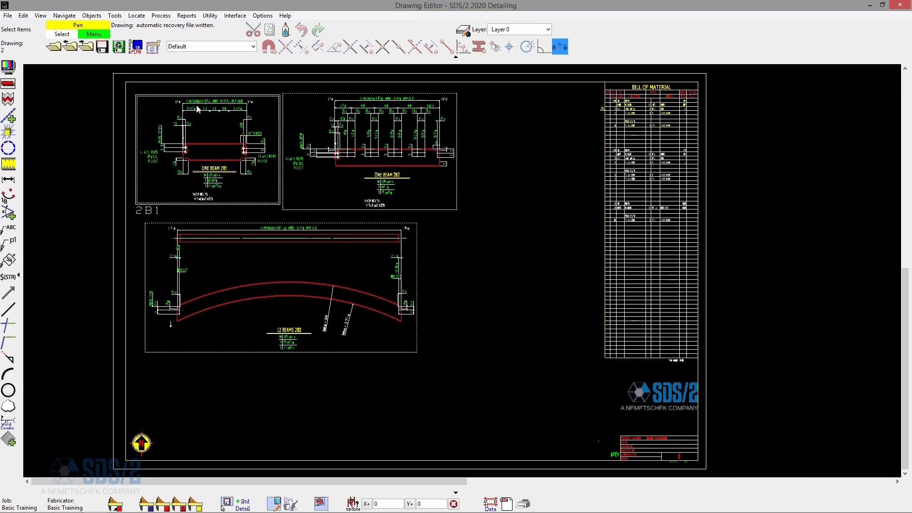
- Open the detail of piecemark 2B1
click(53, 46)
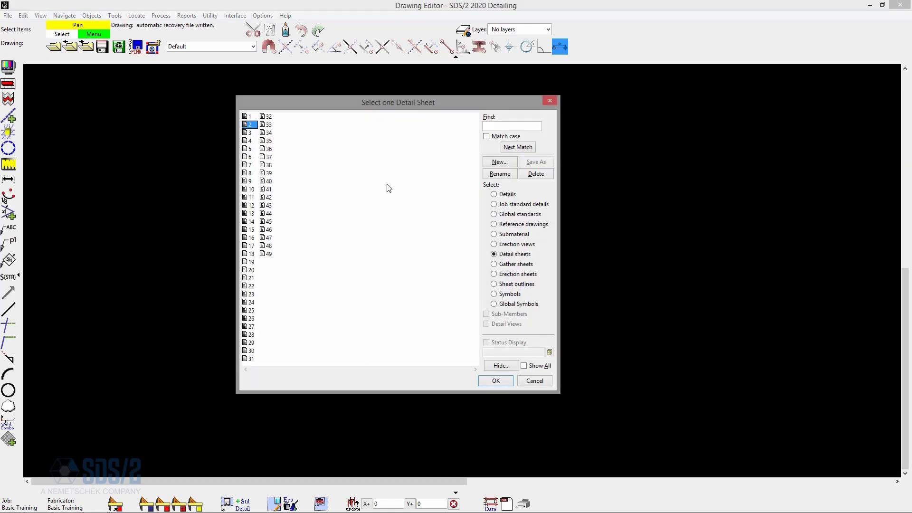
click(506, 195)
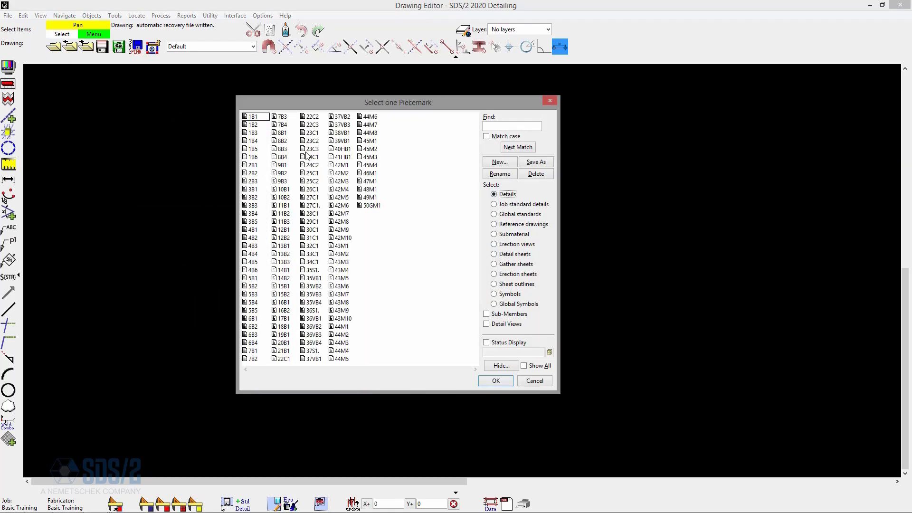
double_click(258, 166)
scroll(378, 306, up, 4)
scroll(280, 281, down, 3)
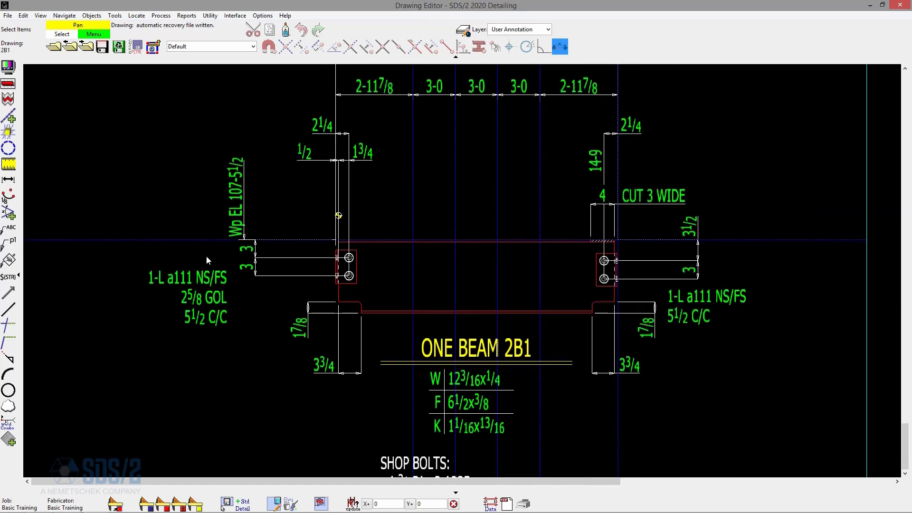
- Unshorten the drawing and draw a revision cloud around the bolt group of the left end connection
click(8, 406)
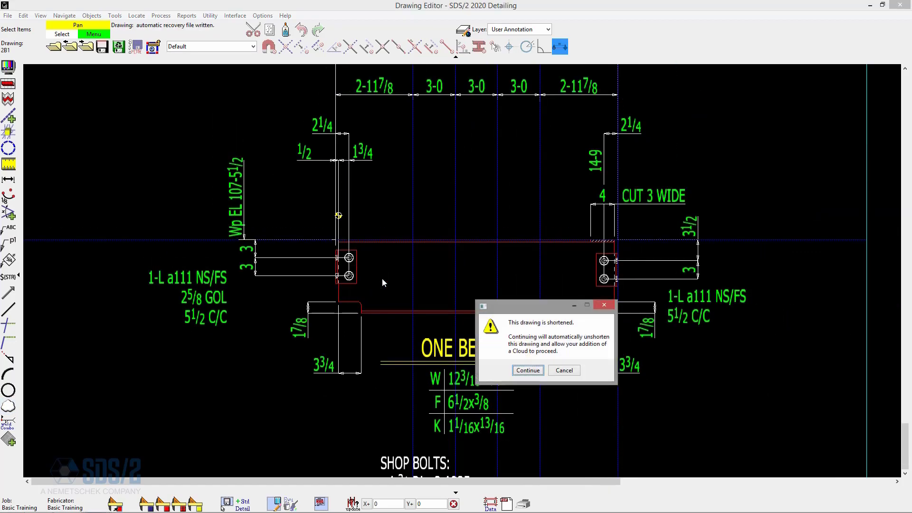
click(540, 375)
scroll(275, 267, up, 3)
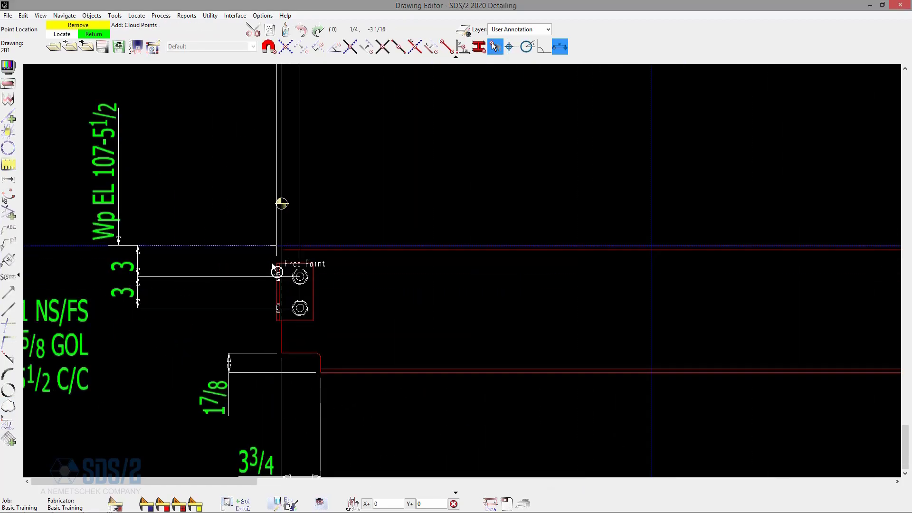
click(261, 257)
click(331, 328)
- Draw a revision cloud around the bolt group of the right end connection
scroll(129, 306, down, 5)
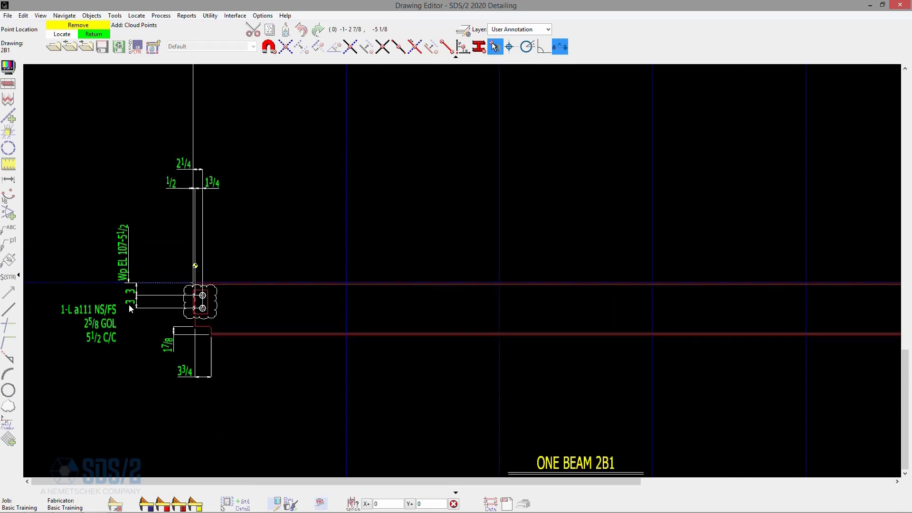
scroll(602, 309, up, 5)
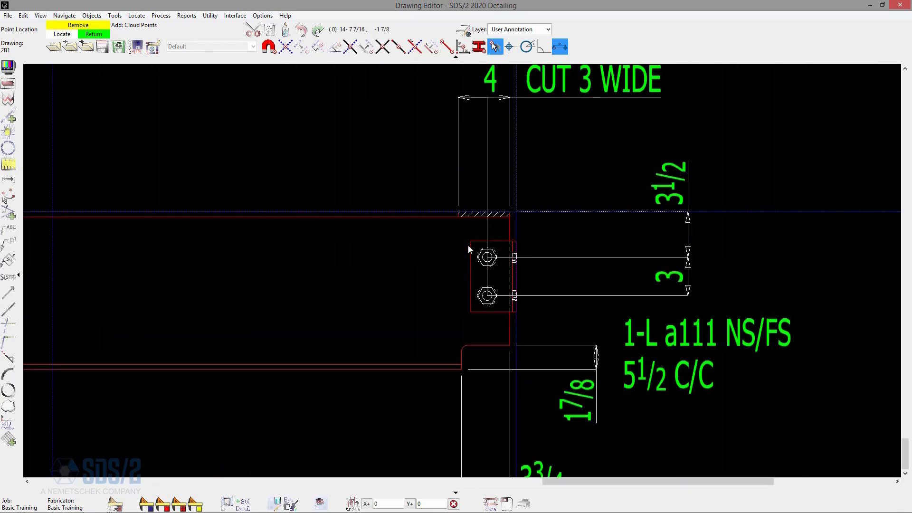
click(454, 231)
click(535, 320)
- Draw a revision cloud around the left connection's 1-L a111 NS/FS callout and finish clouding
scroll(684, 285, down, 5)
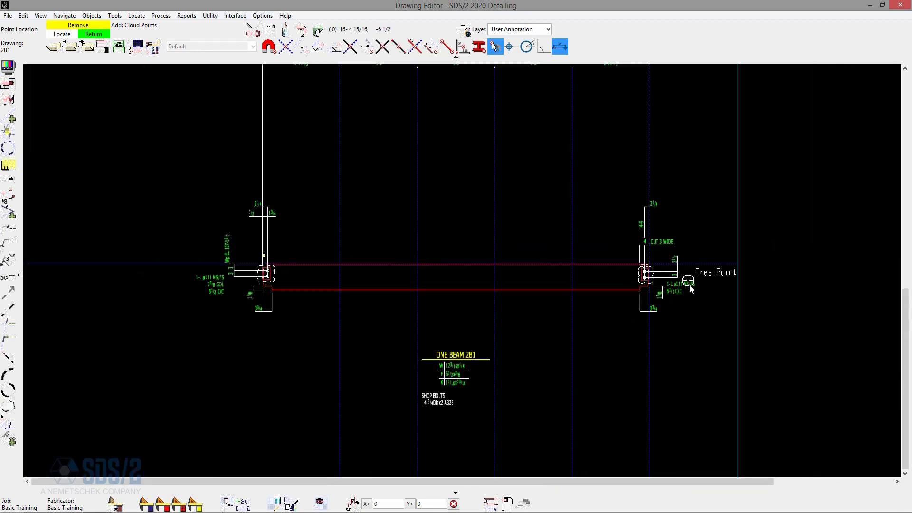
scroll(178, 288, up, 5)
click(175, 241)
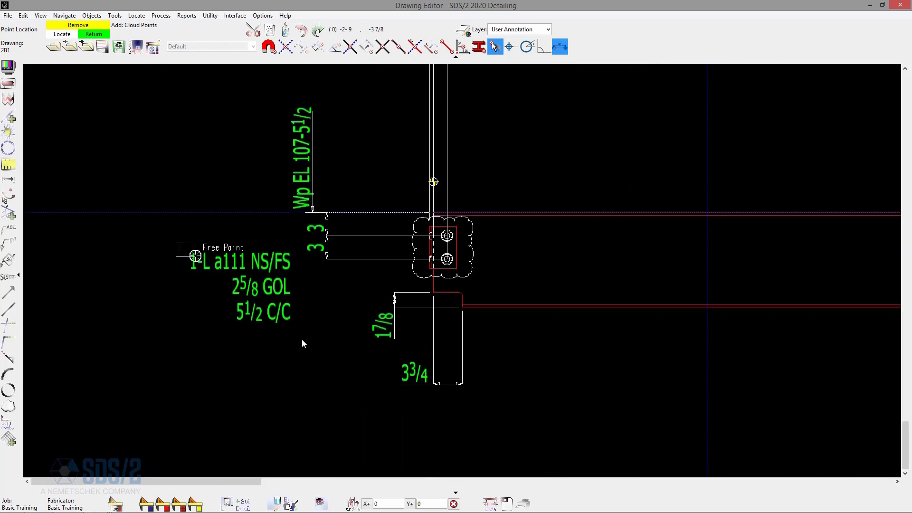
click(305, 337)
scroll(183, 290, down, 3)
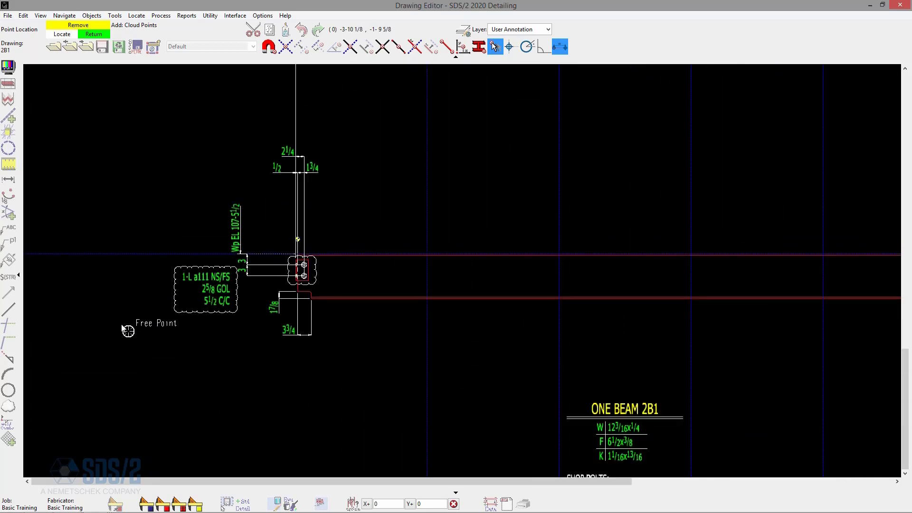
scroll(127, 326, down, 3)
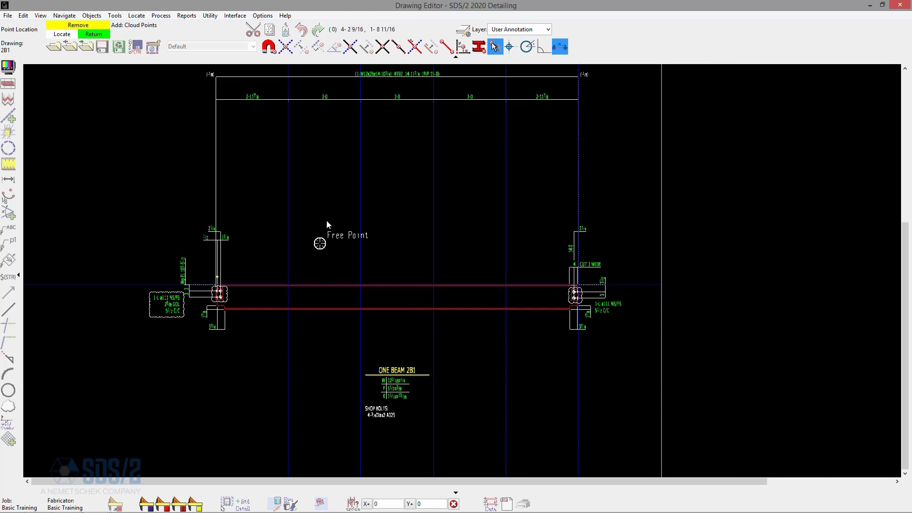
right_click(354, 216)
- Place REVISION MARK global standards beside the callout cloud and both connection clouds, then close the placement dialog
click(240, 505)
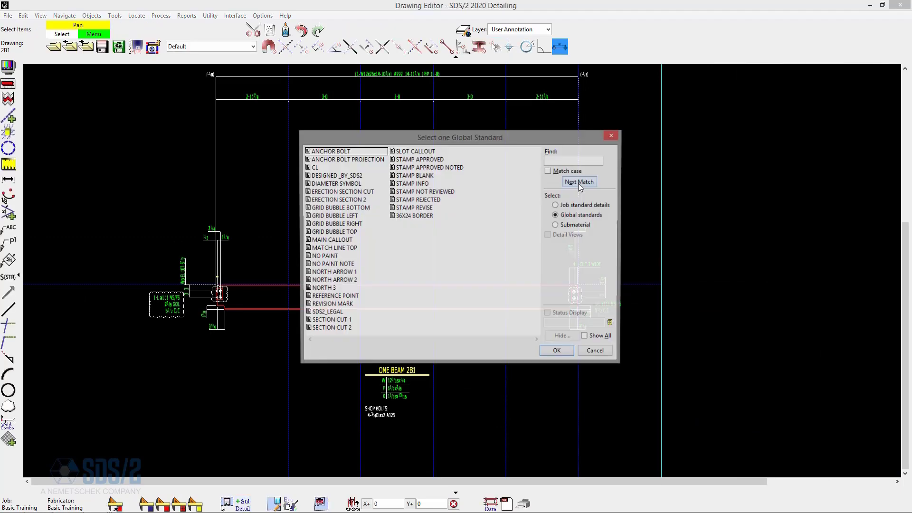
click(589, 217)
double_click(342, 305)
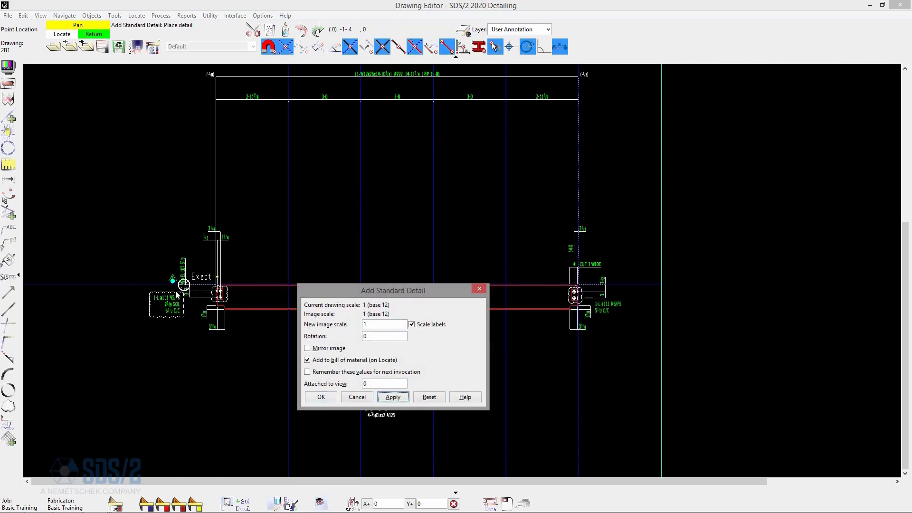
click(152, 293)
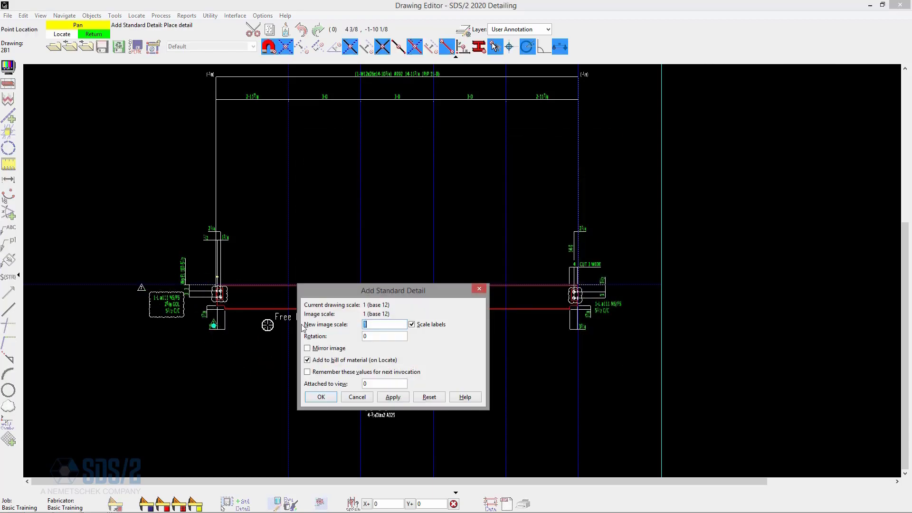
click(218, 290)
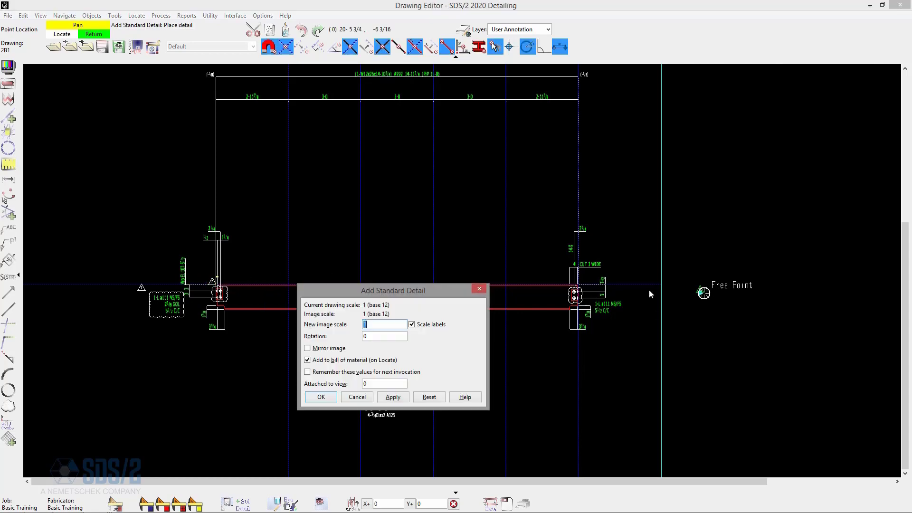
click(572, 291)
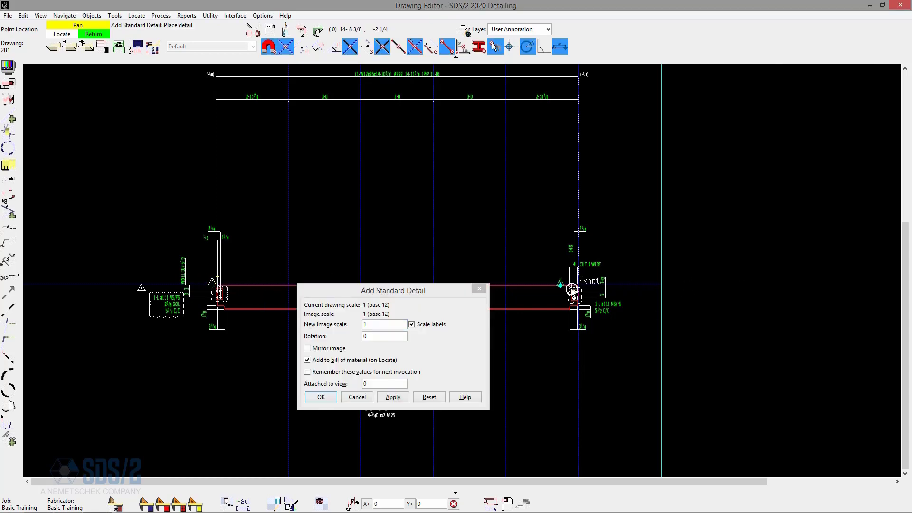
click(479, 288)
right_click(491, 243)
- Open the label of the revision mark beside the left callout cloud for editing and close it
scroll(544, 287, up, 5)
click(586, 279)
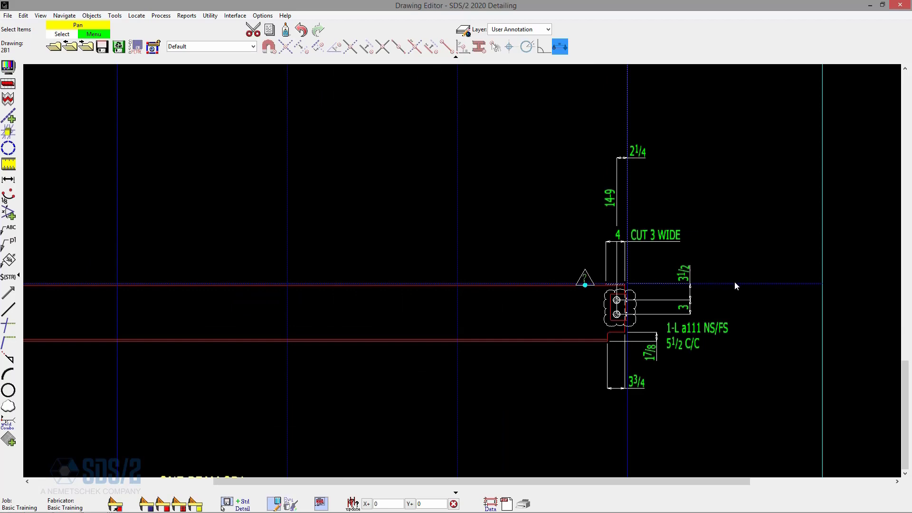
scroll(735, 280, down, 3)
scroll(94, 286, up, 2)
scroll(94, 289, up, 1)
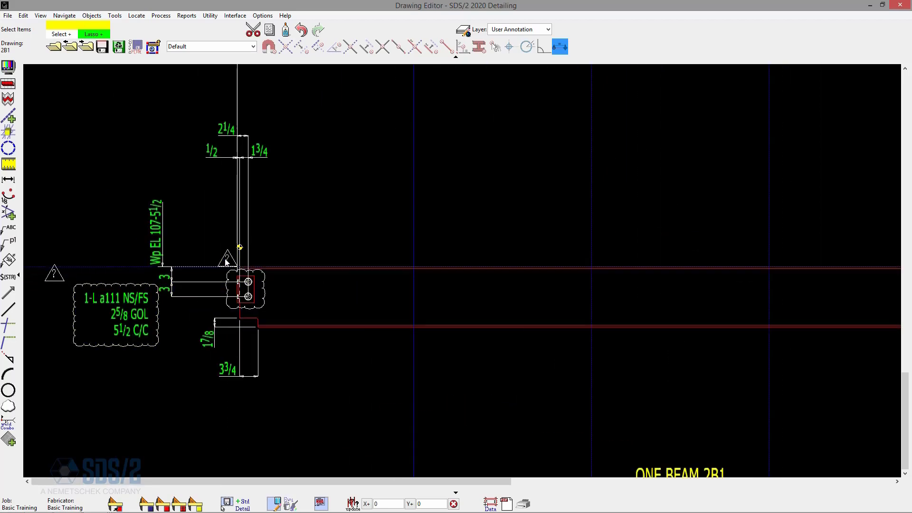
click(56, 278)
right_click(89, 209)
click(108, 215)
key(BackSpace)
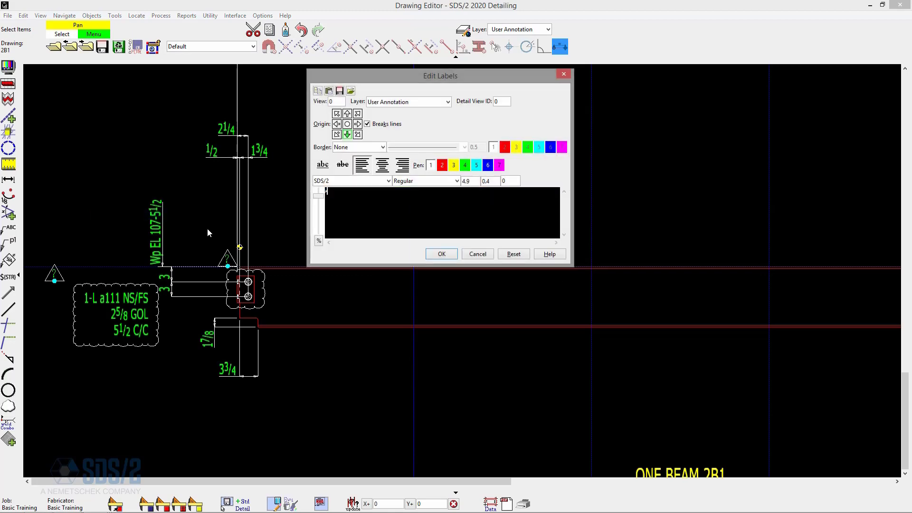
key(Return)
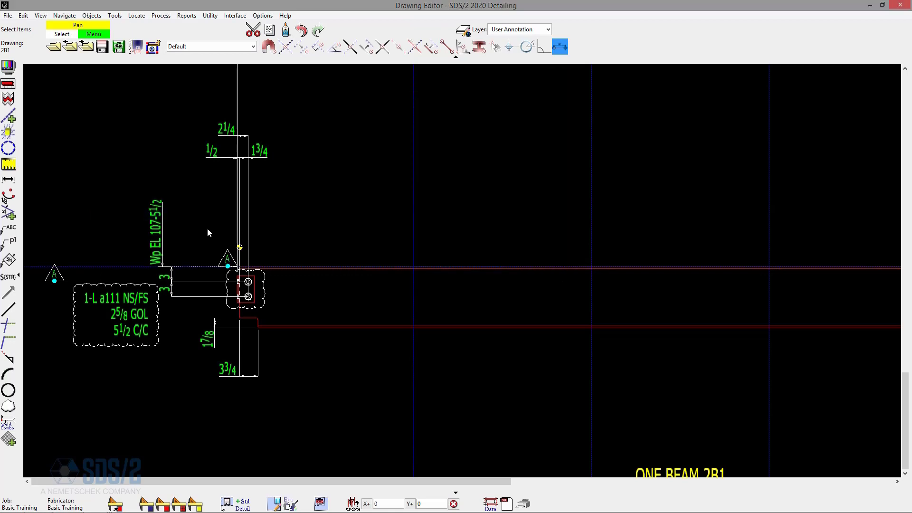
- Shorten the detail drawing again with the default X-axis compression size
click(381, 221)
scroll(133, 208, down, 2)
scroll(139, 235, down, 2)
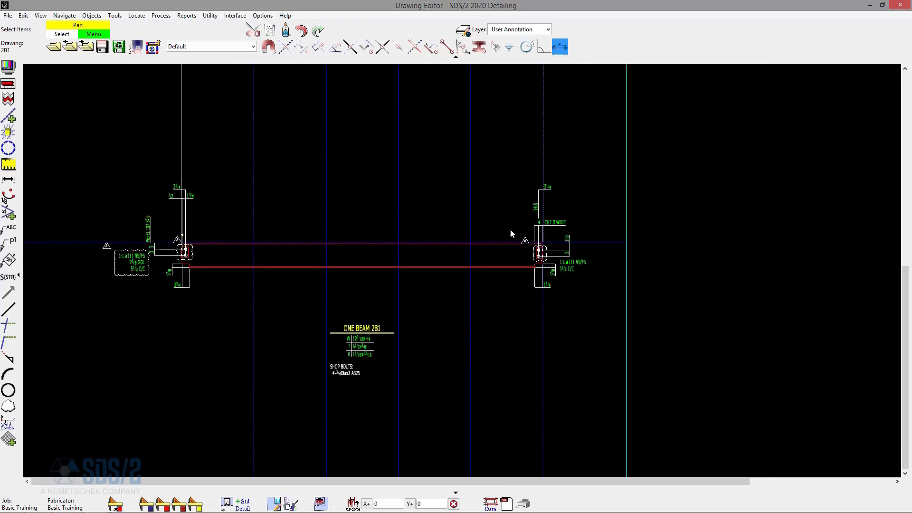
click(8, 98)
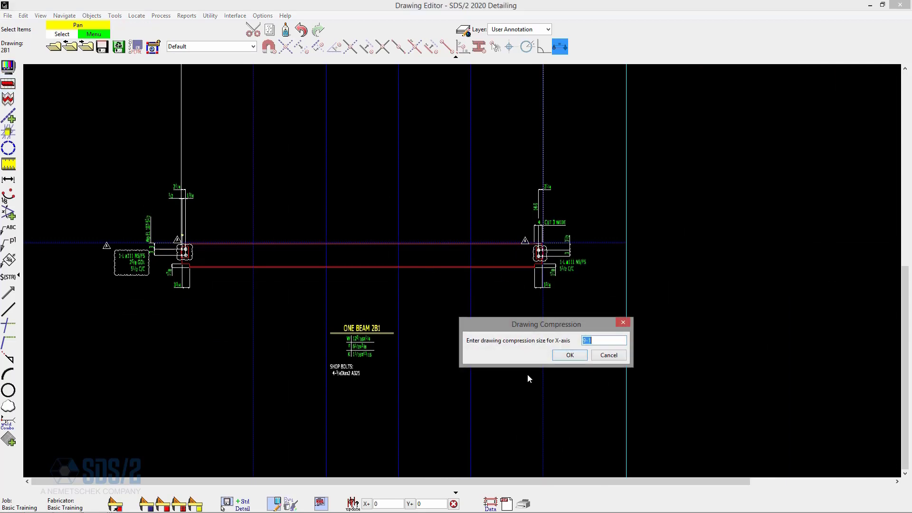
click(569, 356)
click(570, 355)
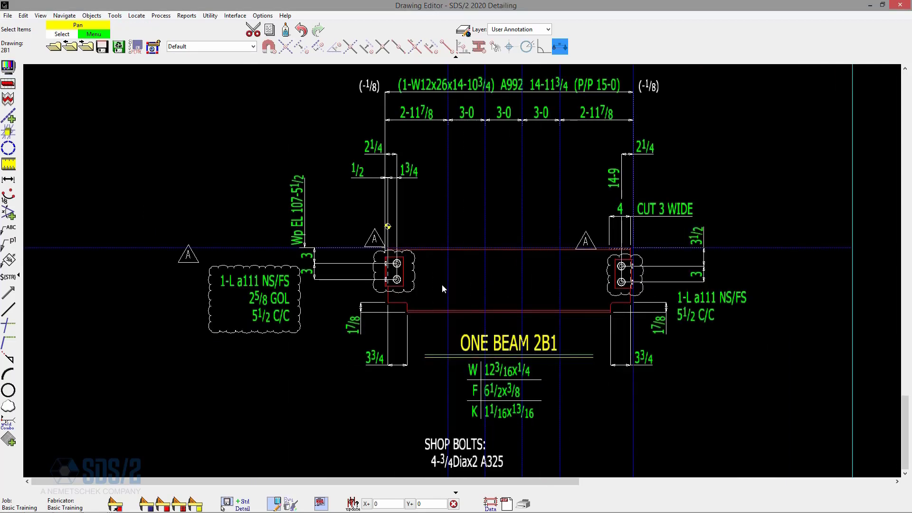
- Open detail sheet 2 and examine the revision marks and clouds on detail 2B1 and the bill of material
click(54, 46)
click(537, 249)
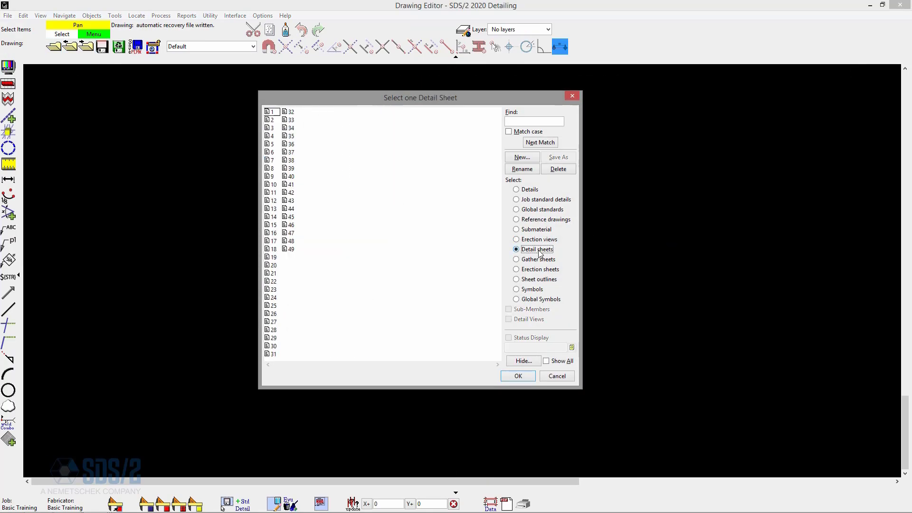
double_click(273, 120)
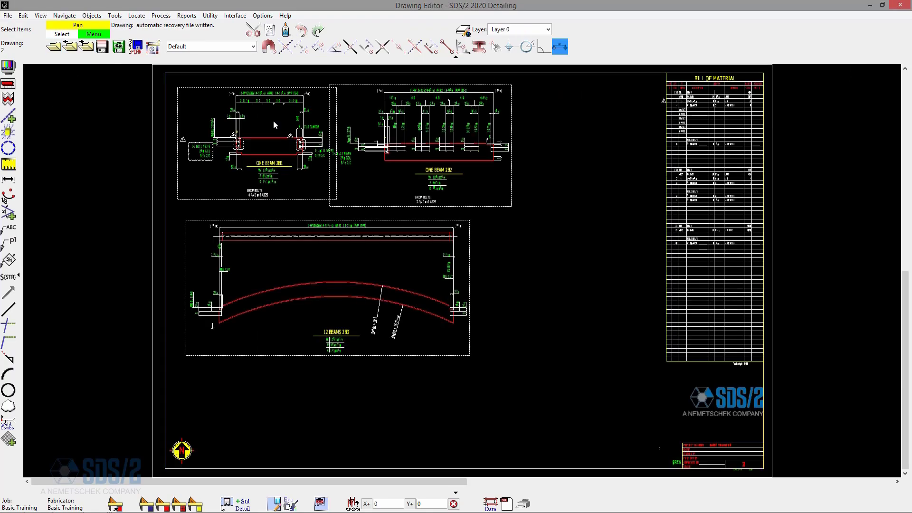
scroll(246, 126, up, 3)
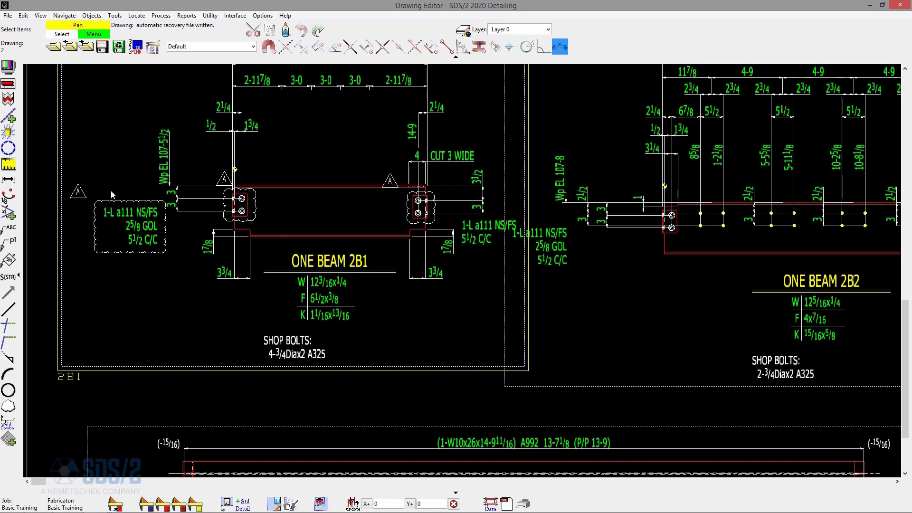
scroll(125, 255, down, 4)
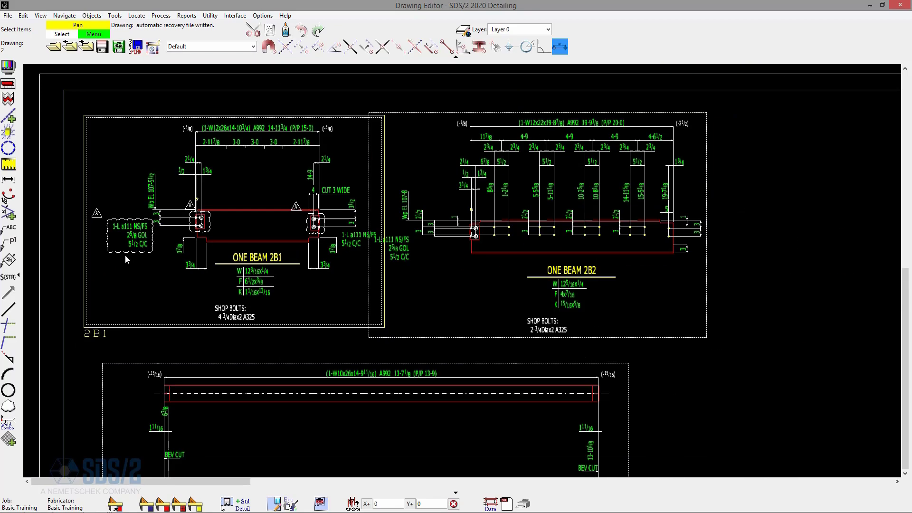
scroll(582, 250, up, 4)
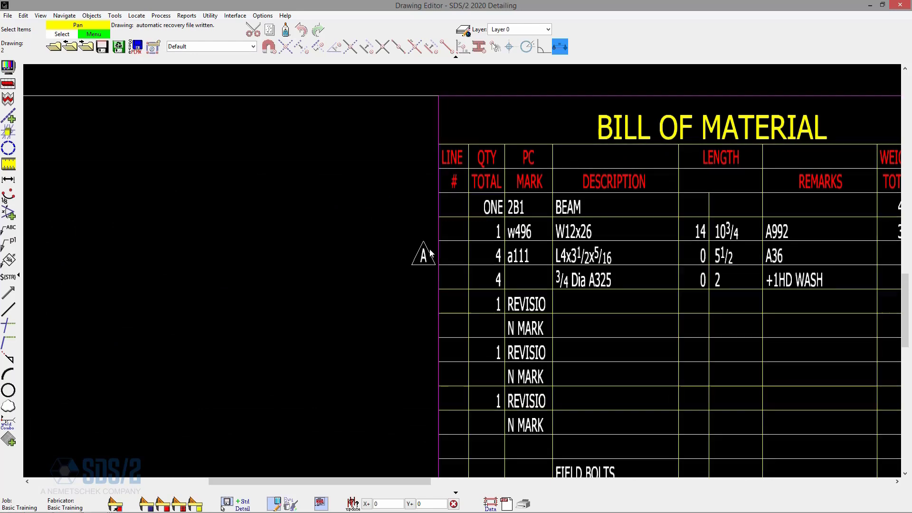
scroll(430, 254, down, 5)
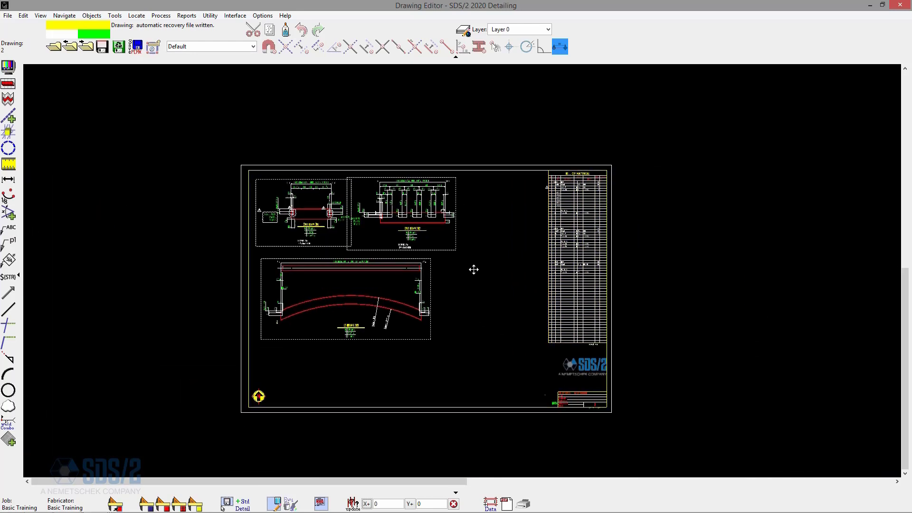
scroll(483, 227, up, 2)
scroll(483, 226, down, 3)
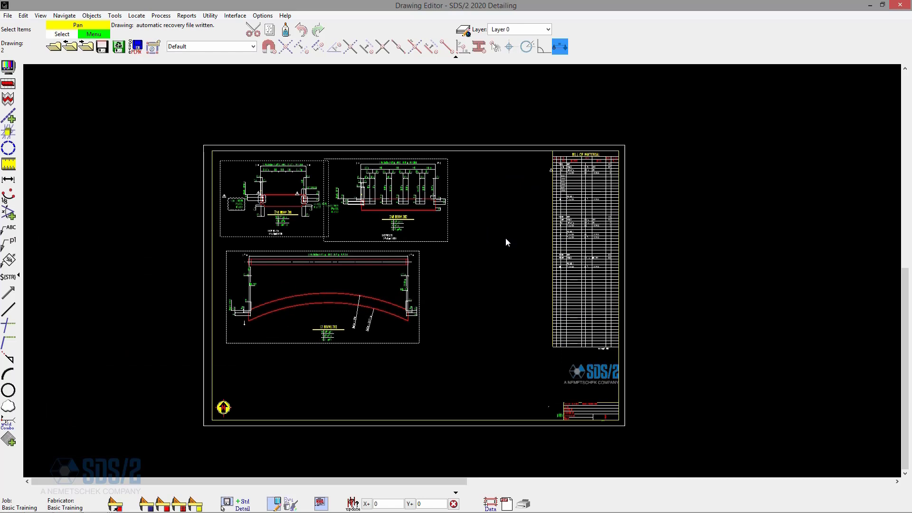
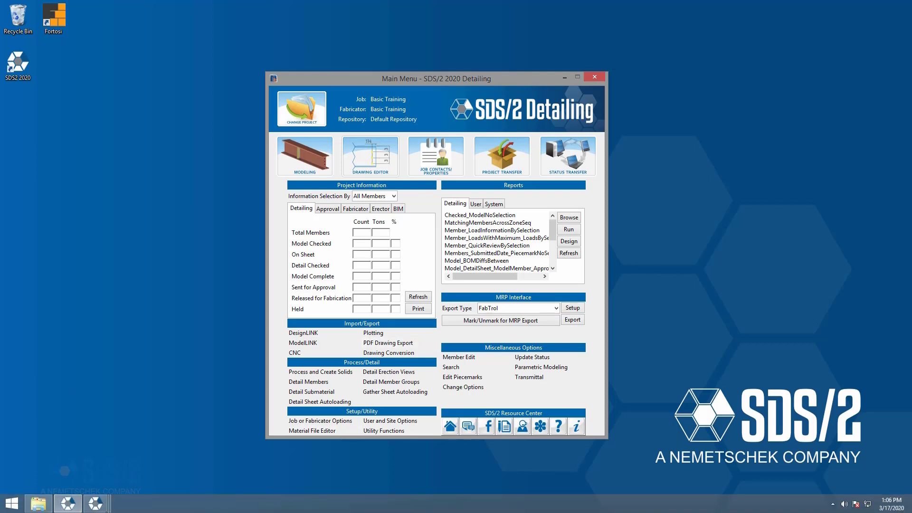
- Change the section size of beam 4B2 in the model to W21x55
click(69, 507)
click(62, 454)
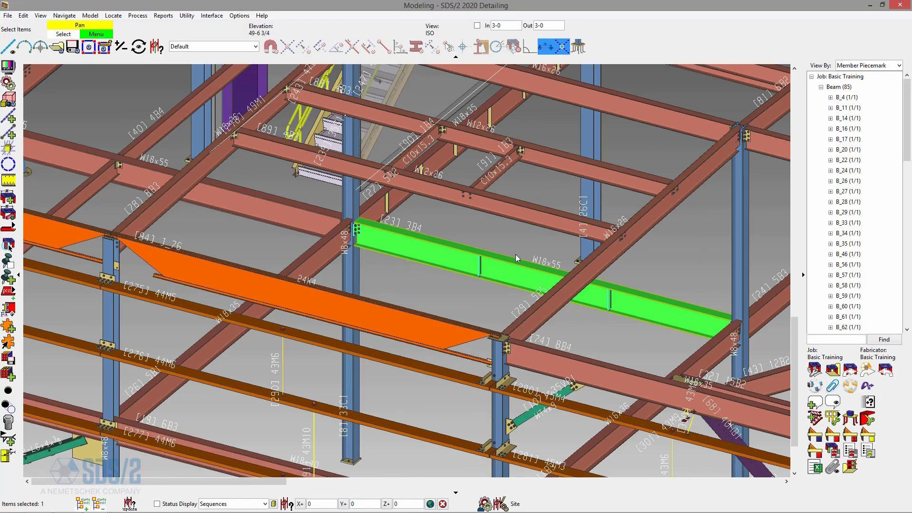
click(449, 295)
scroll(346, 230, down, 5)
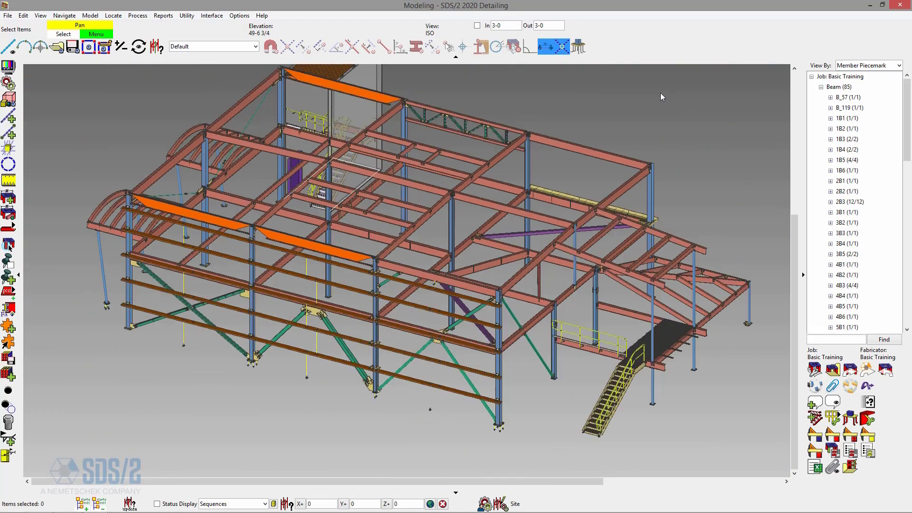
scroll(555, 136, up, 3)
scroll(518, 156, up, 3)
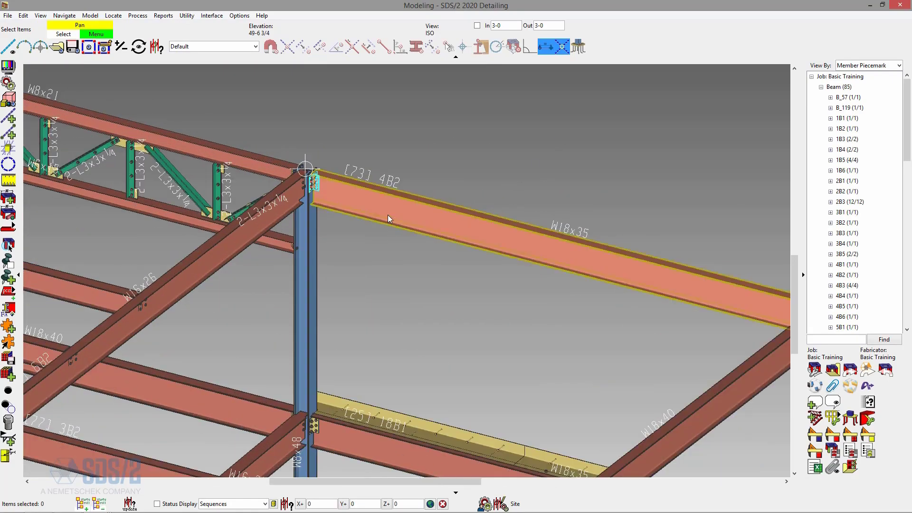
double_click(437, 223)
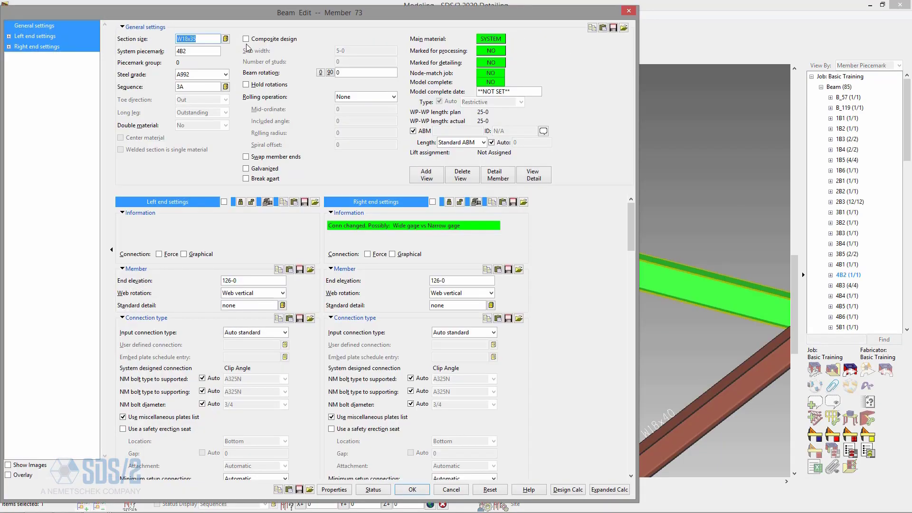
click(226, 39)
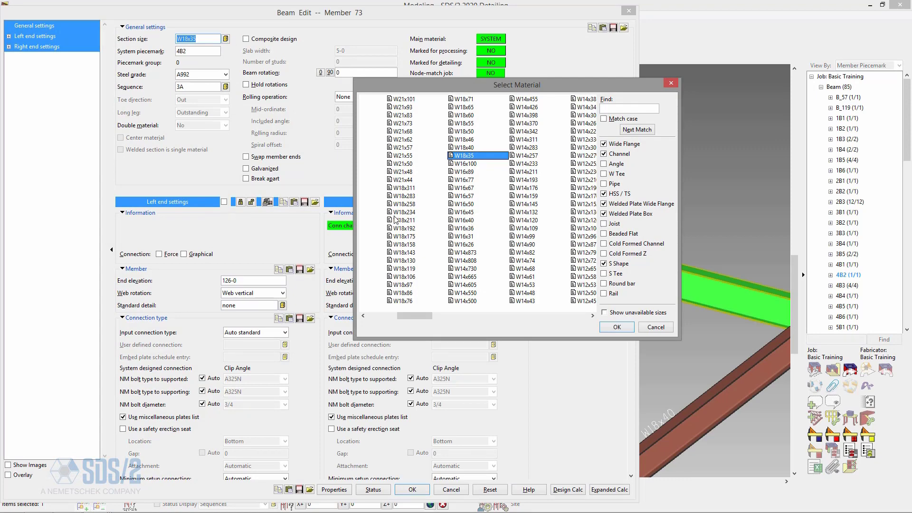
click(413, 156)
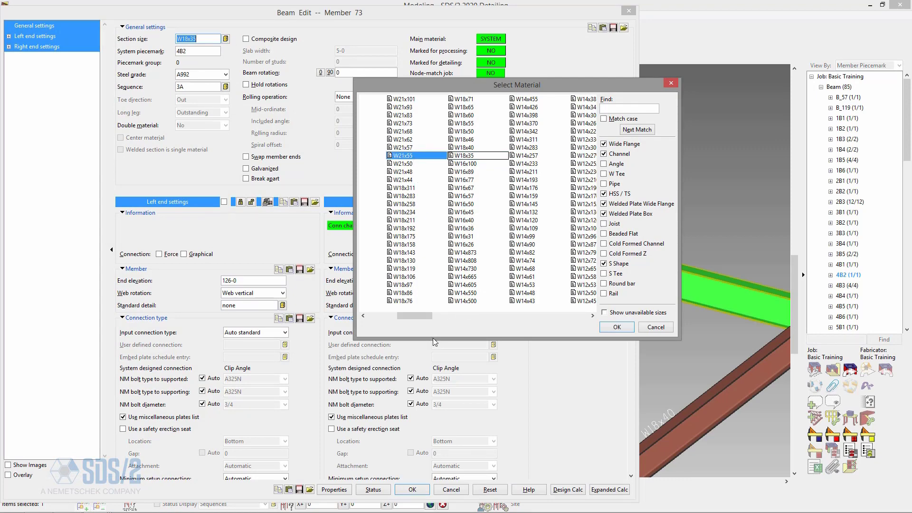
click(617, 326)
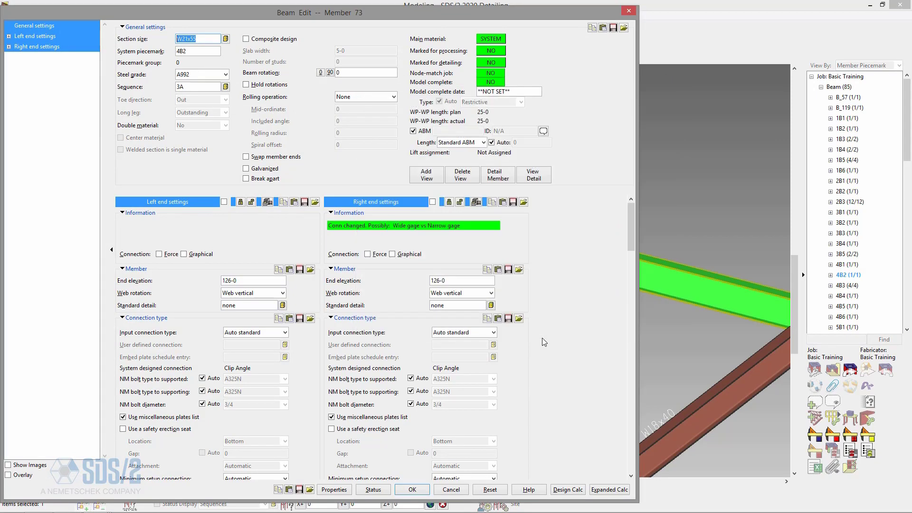
click(412, 490)
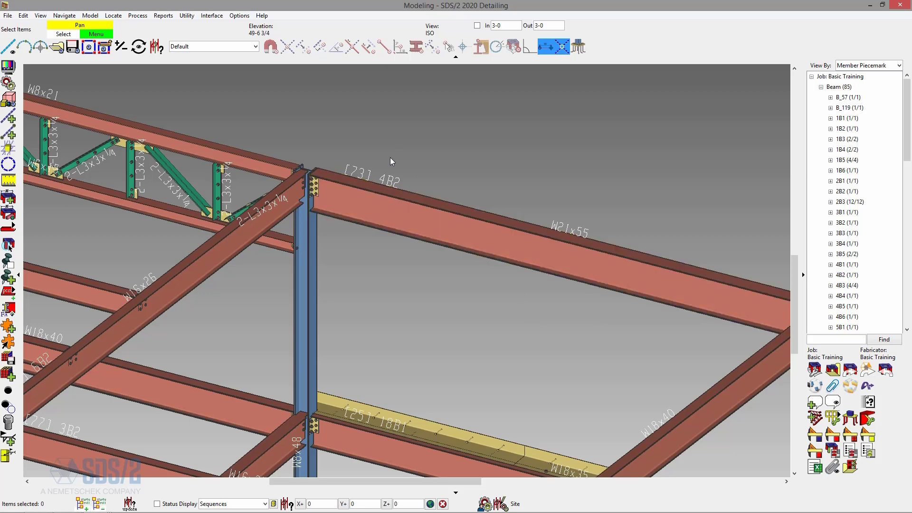
- Save the selected piecemarks 4B2, 25C1 and 30C1 as the selection list rev8
scroll(302, 175, up, 4)
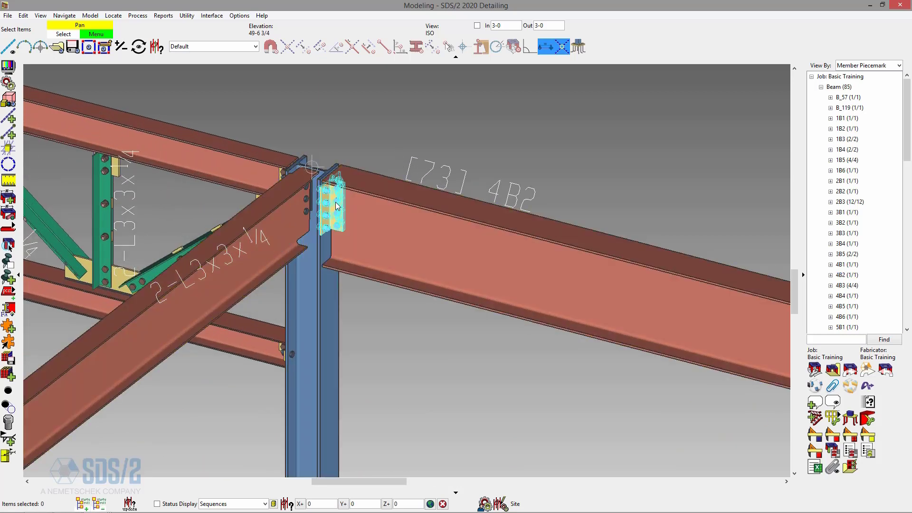
scroll(336, 205, down, 5)
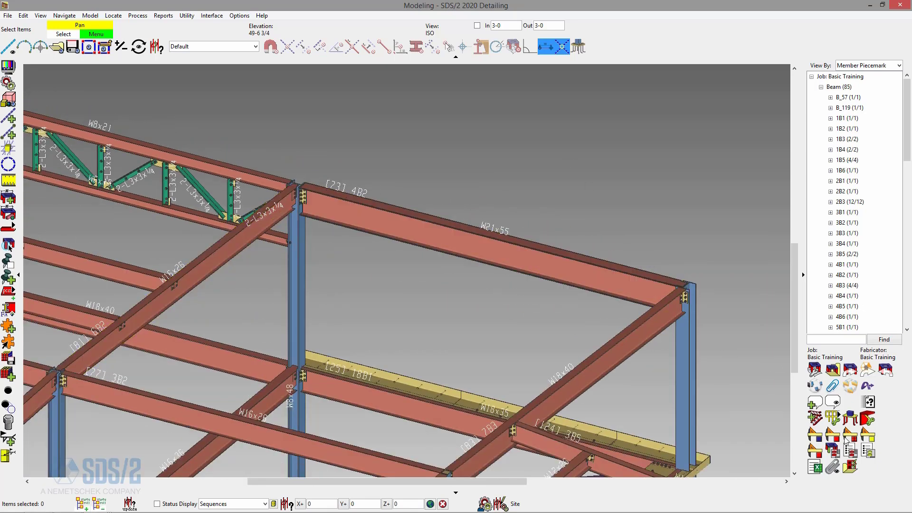
click(831, 435)
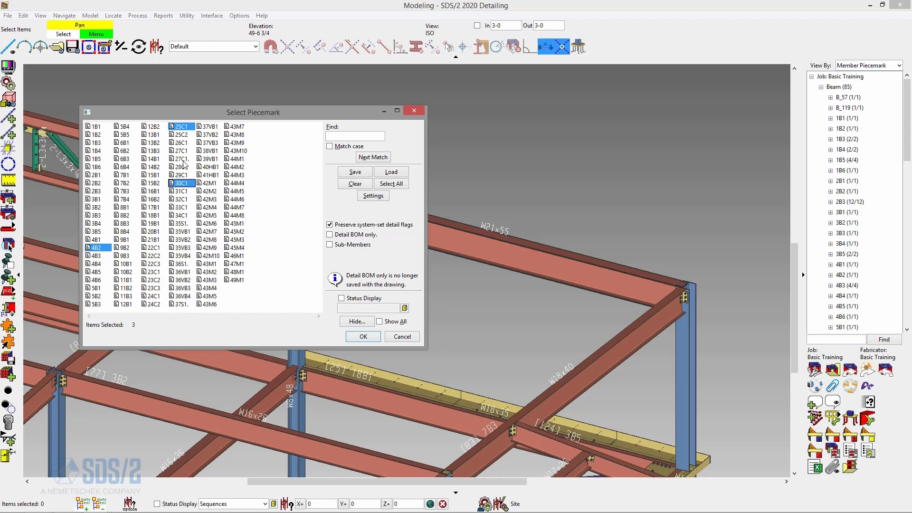
drag(216, 115, 269, 98)
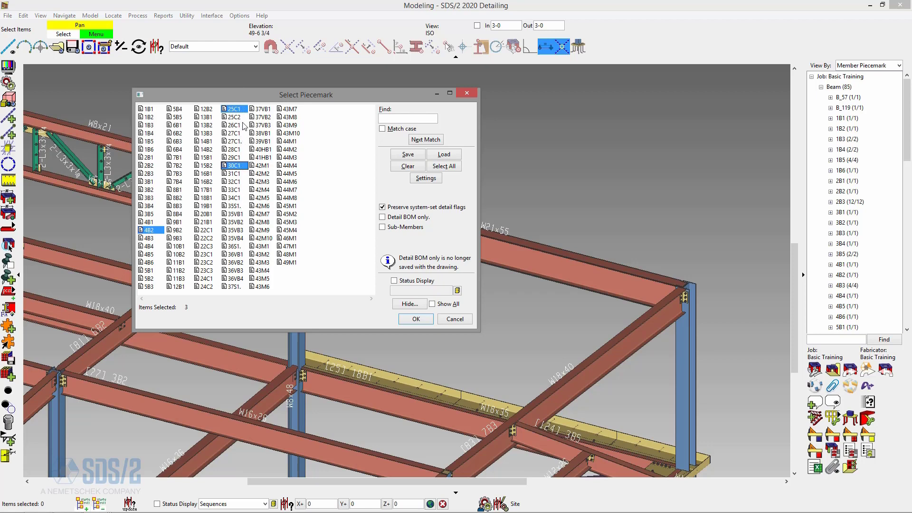
drag(253, 96, 282, 90)
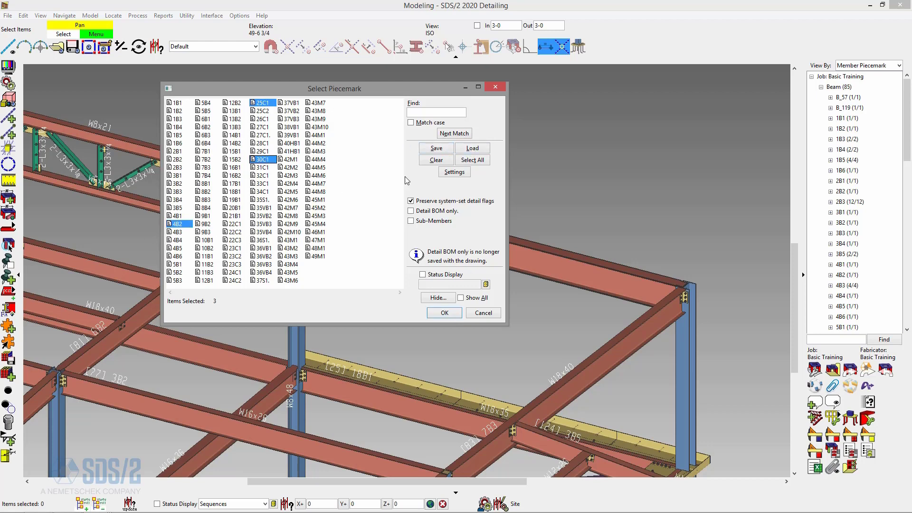
click(441, 151)
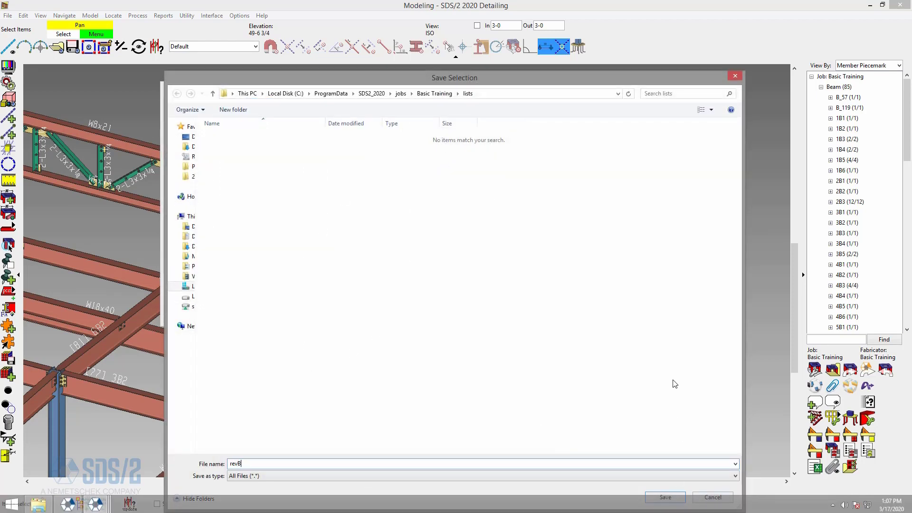
click(667, 496)
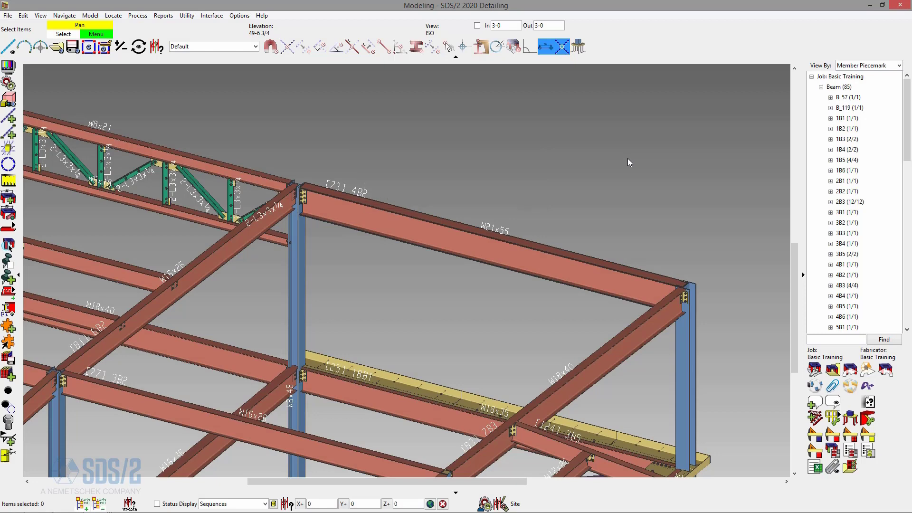
- Open the 4B2 detail drawing in the Drawing Editor
mouse_move(95, 503)
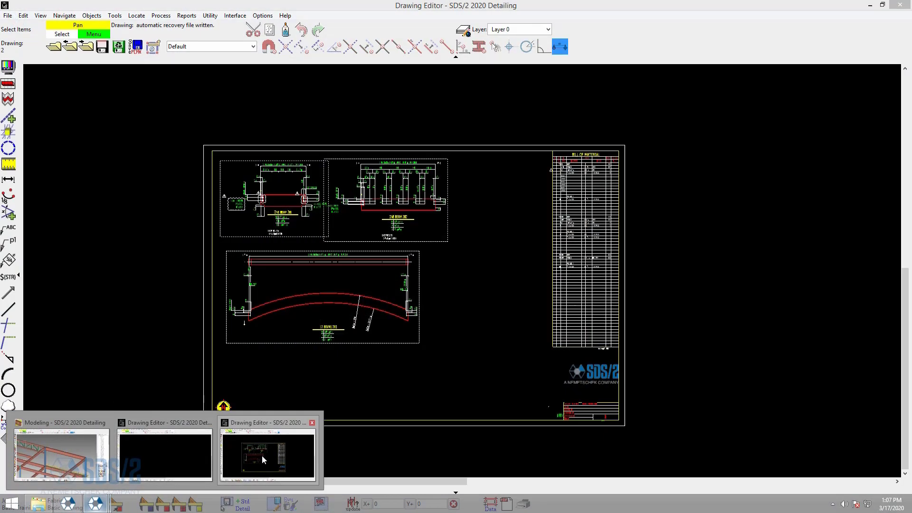
click(262, 455)
click(59, 48)
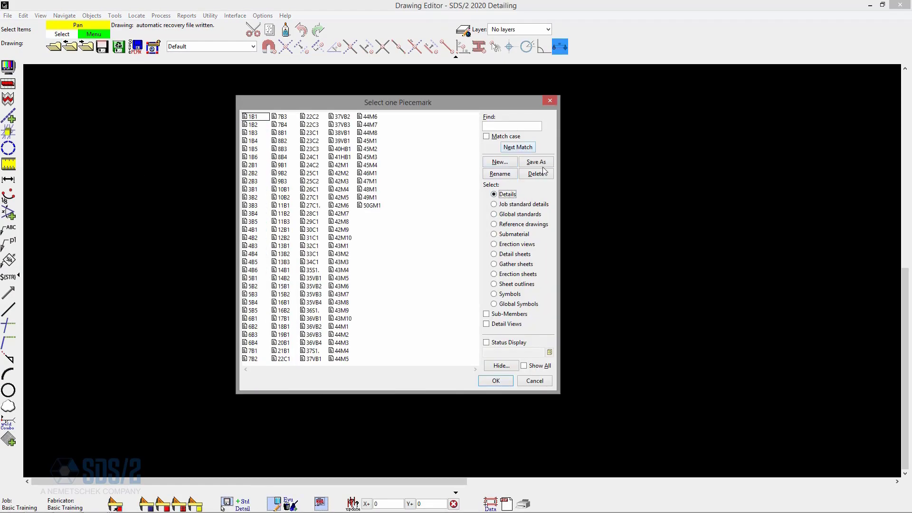
click(533, 126)
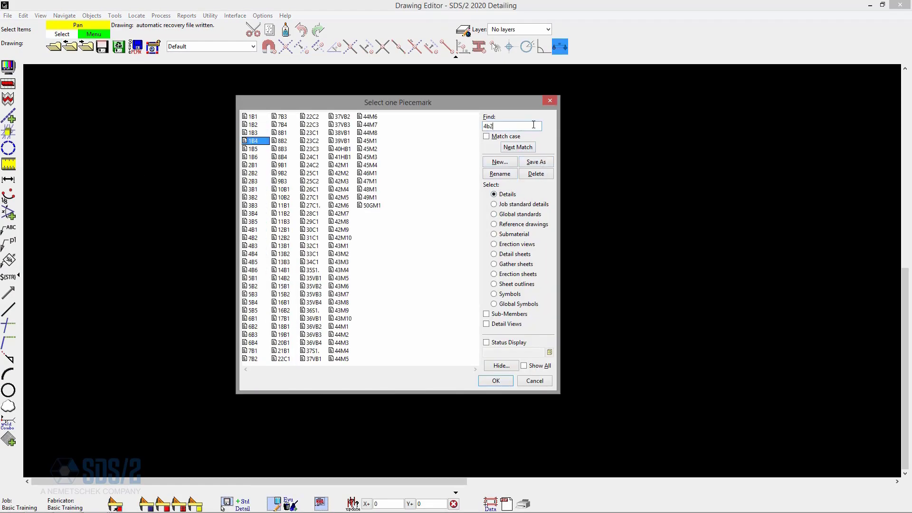
double_click(261, 238)
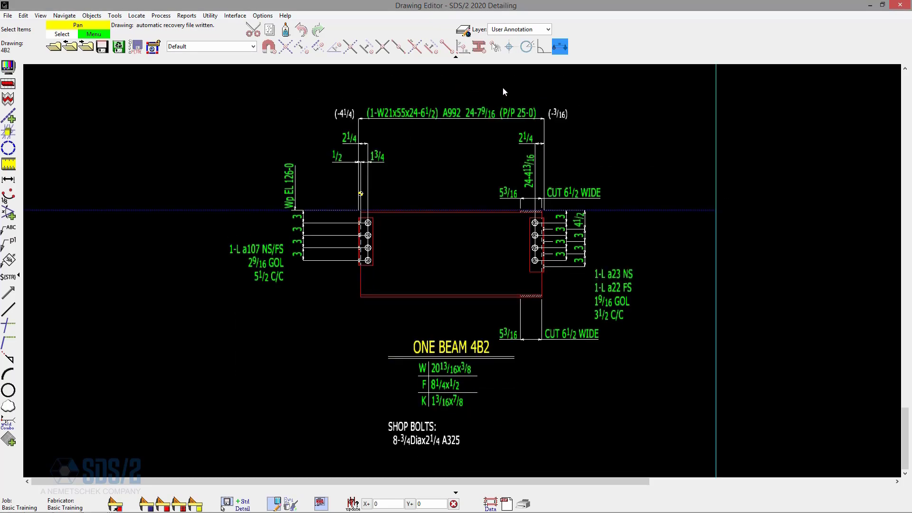
- Remove the shortening from the 4B2 detail drawing
scroll(496, 98, up, 3)
scroll(386, 199, down, 2)
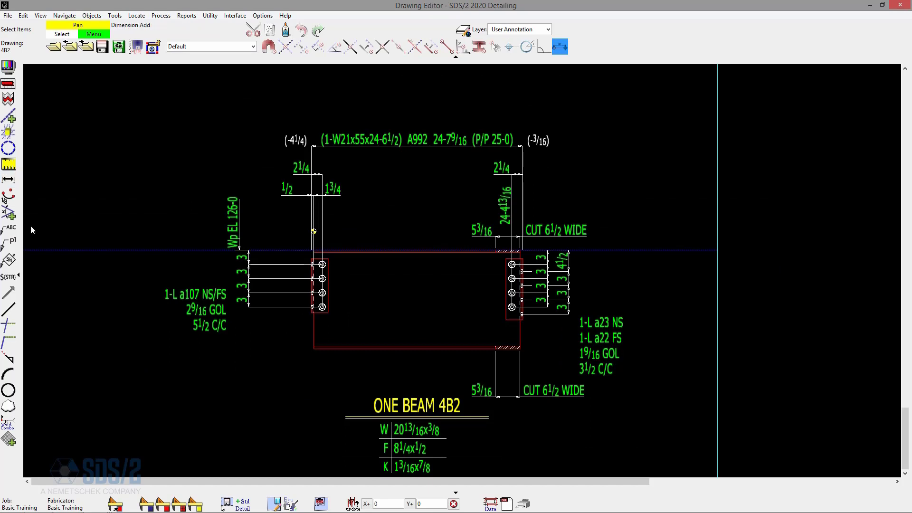
click(9, 99)
- Draw a revision cloud around the W21x55 member description in the main dimension callout
click(8, 406)
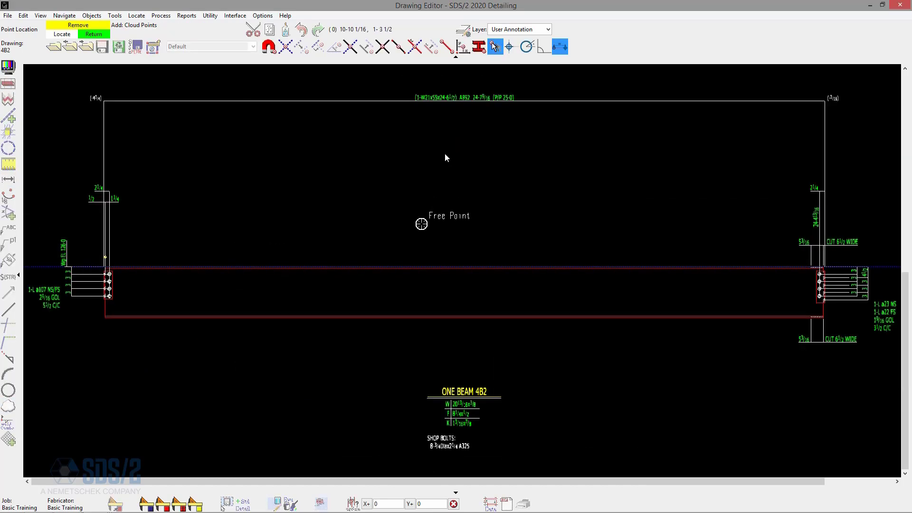
scroll(433, 82, up, 5)
click(334, 119)
click(542, 180)
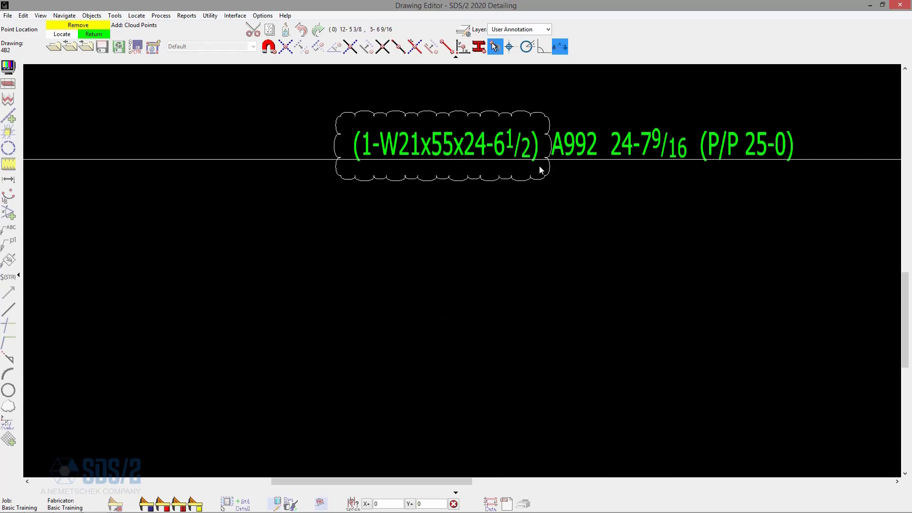
- Draw a revision cloud around the left end clip angle connection and its labels
scroll(352, 239, down, 6)
scroll(352, 238, up, 6)
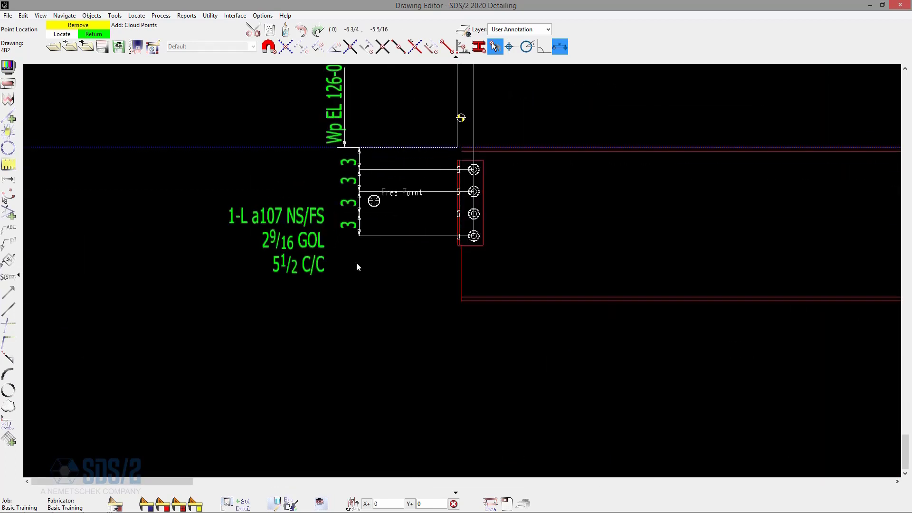
click(244, 101)
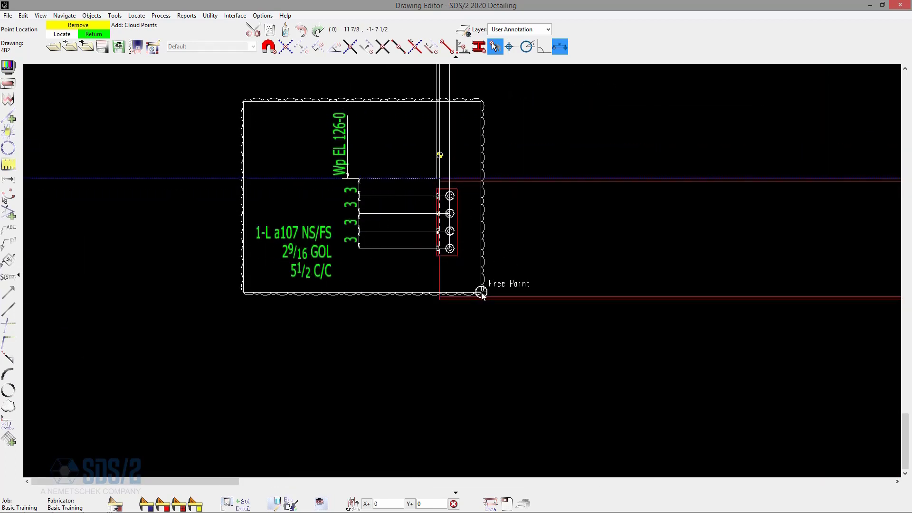
click(480, 291)
- Draw a revision cloud around the right end clip angle connection and its labels, then leave the cloud tool
scroll(212, 275, down, 6)
scroll(776, 269, up, 6)
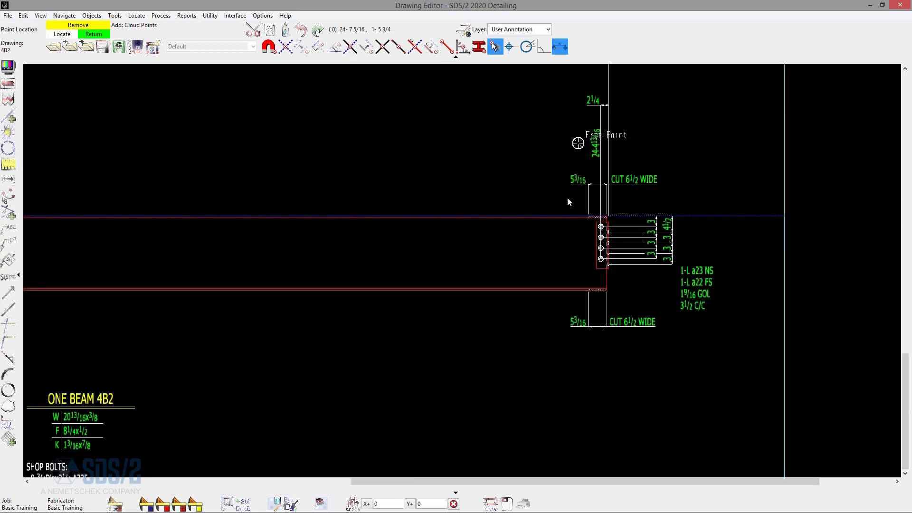
click(555, 202)
click(724, 297)
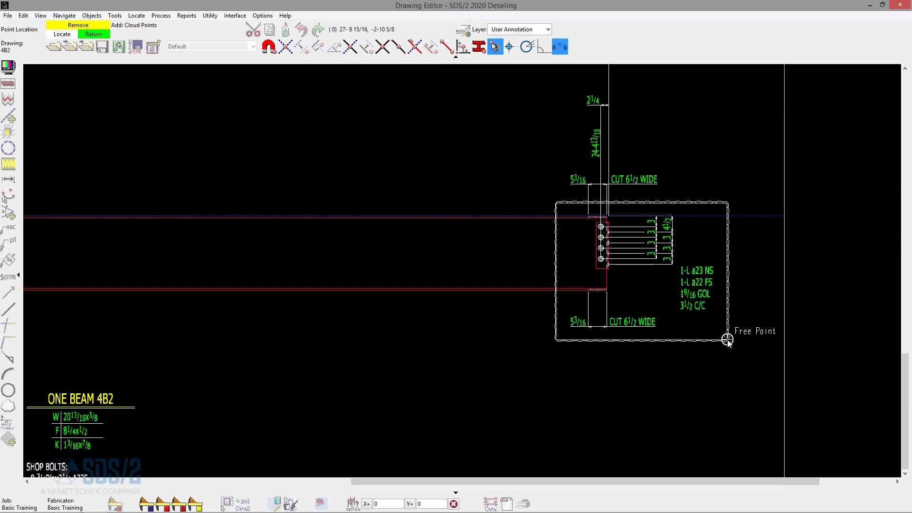
click(731, 316)
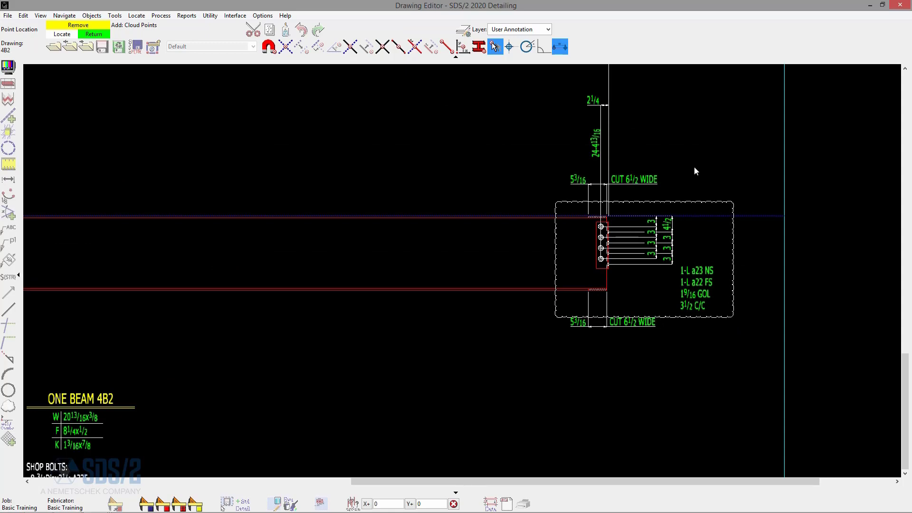
scroll(724, 171, down, 3)
scroll(600, 167, down, 2)
scroll(655, 138, up, 3)
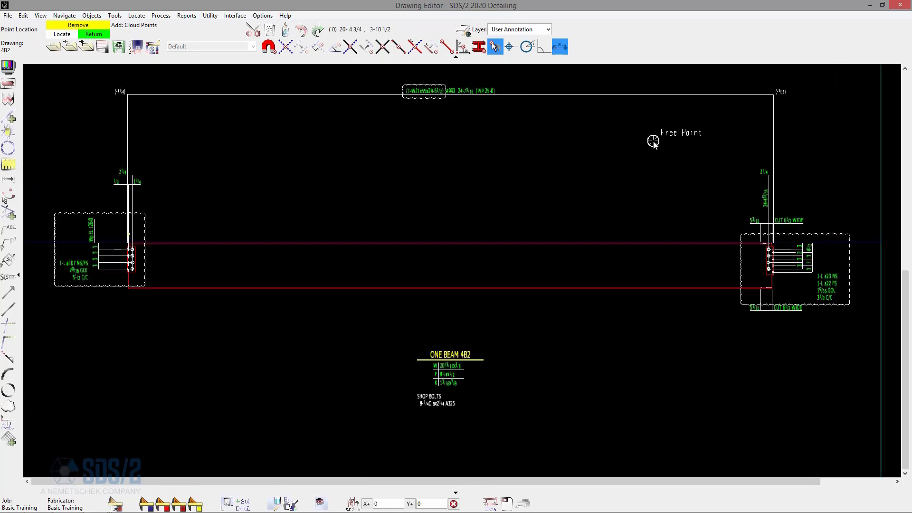
right_click(70, 169)
- Place a REVISION MARK global standard beside the right connection cloud, without adding it to the bill of material and remembering the values
click(242, 505)
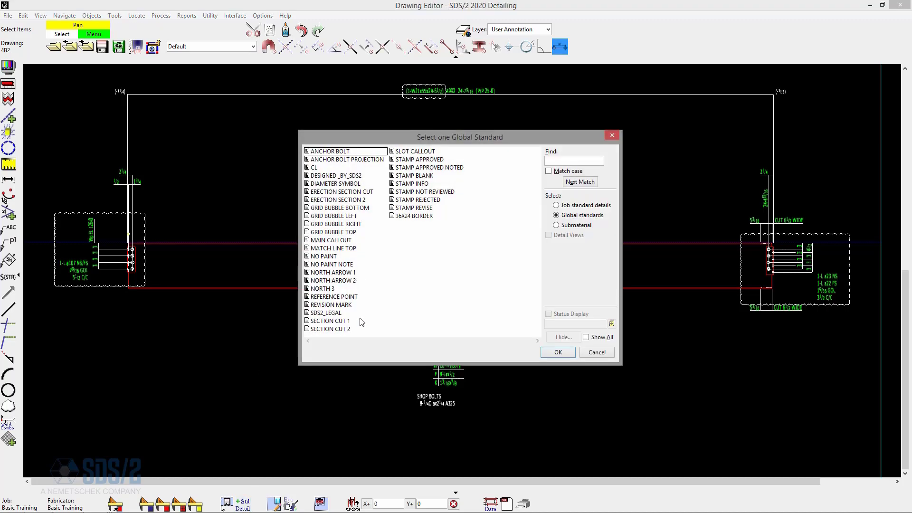
double_click(346, 308)
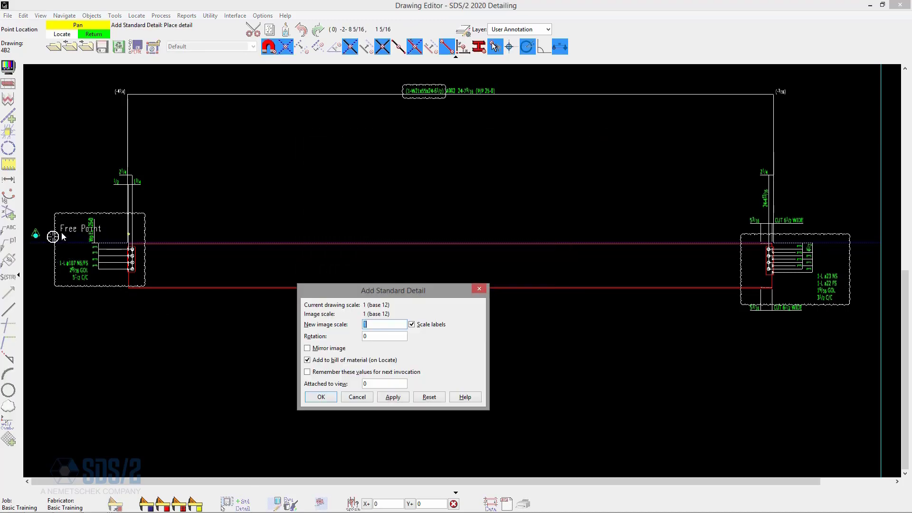
drag(371, 290, 288, 116)
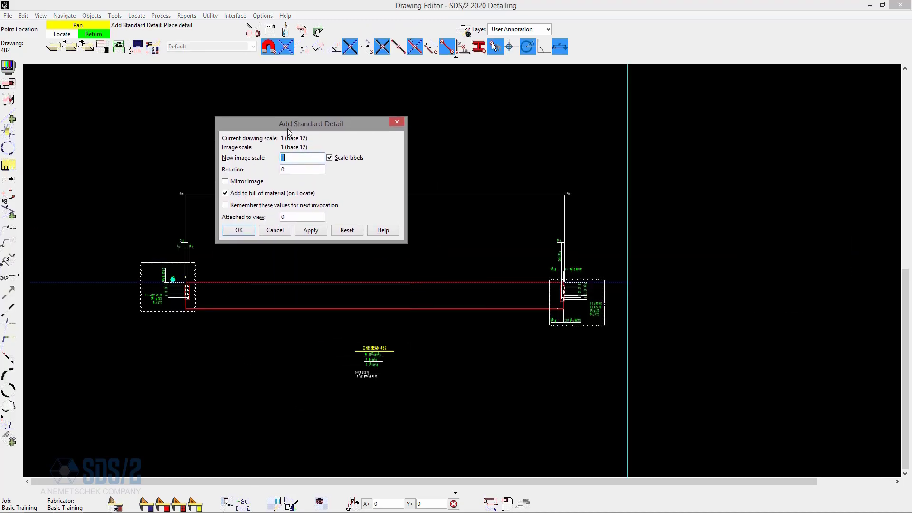
click(249, 195)
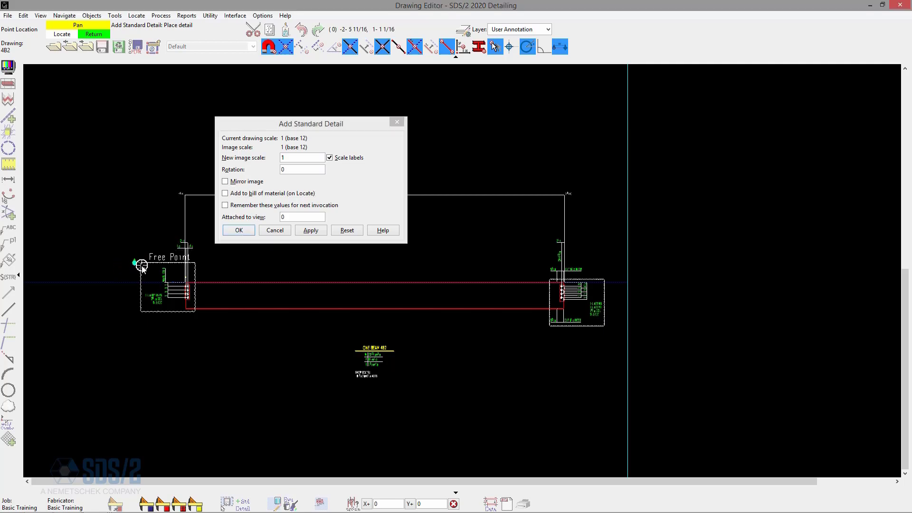
key(alt+v)
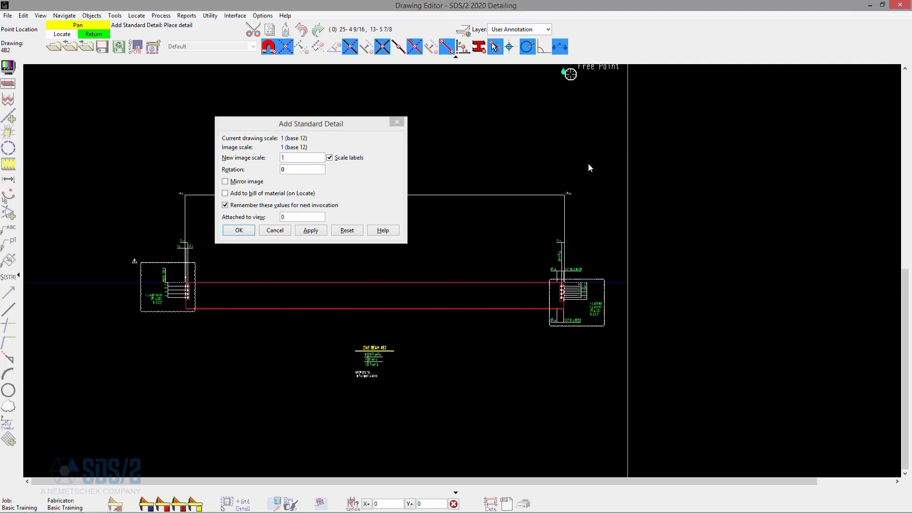
scroll(551, 269, up, 2)
scroll(549, 284, up, 2)
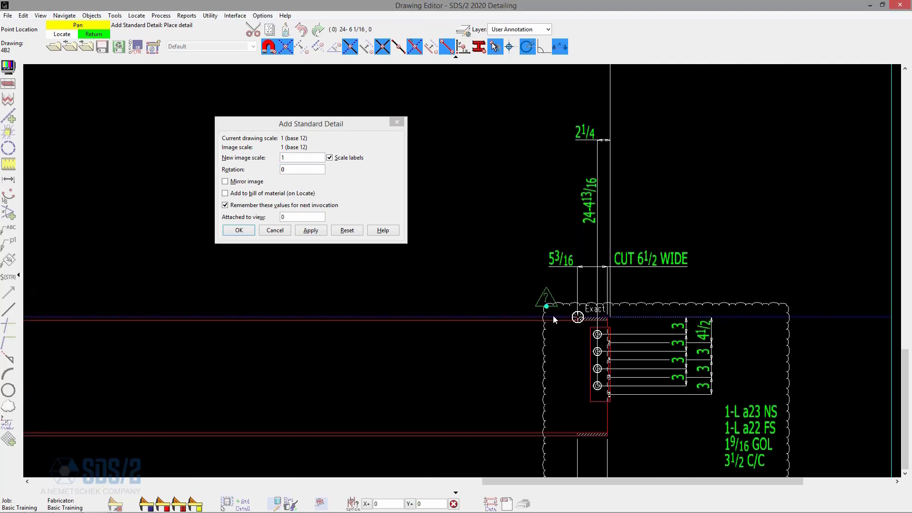
click(552, 316)
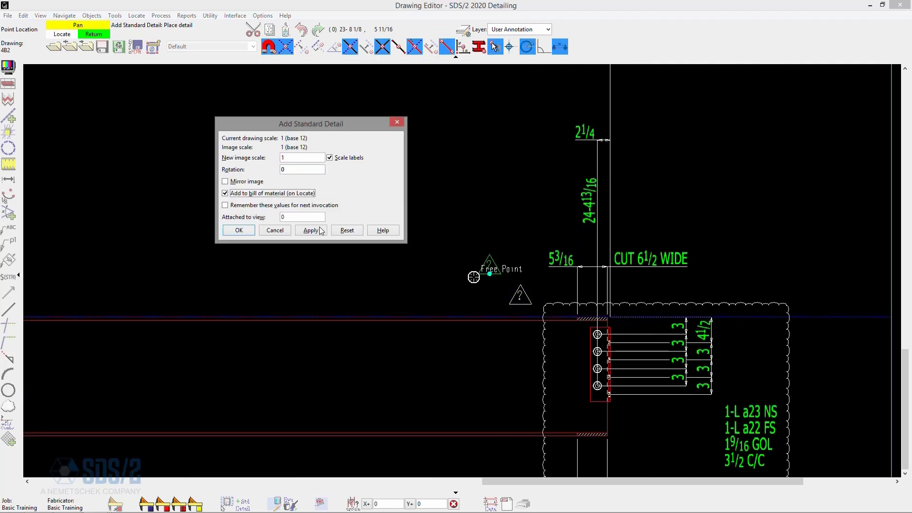
- Place another revision mark beside the member description cloud without adding it to the bill of material, then close the dialog
click(281, 197)
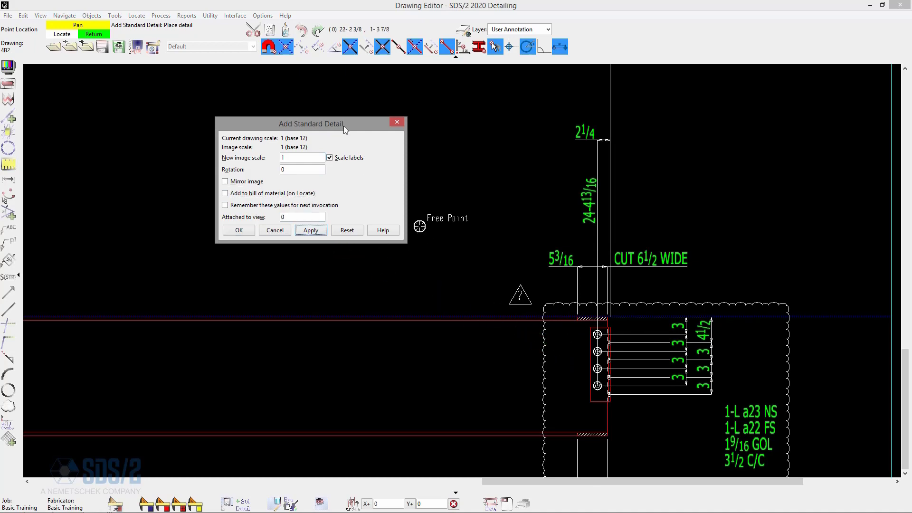
mouse_move(343, 127)
mouse_down()
mouse_move(757, 318)
mouse_move(769, 207)
mouse_up()
click(662, 6)
scroll(779, 257, down, 4)
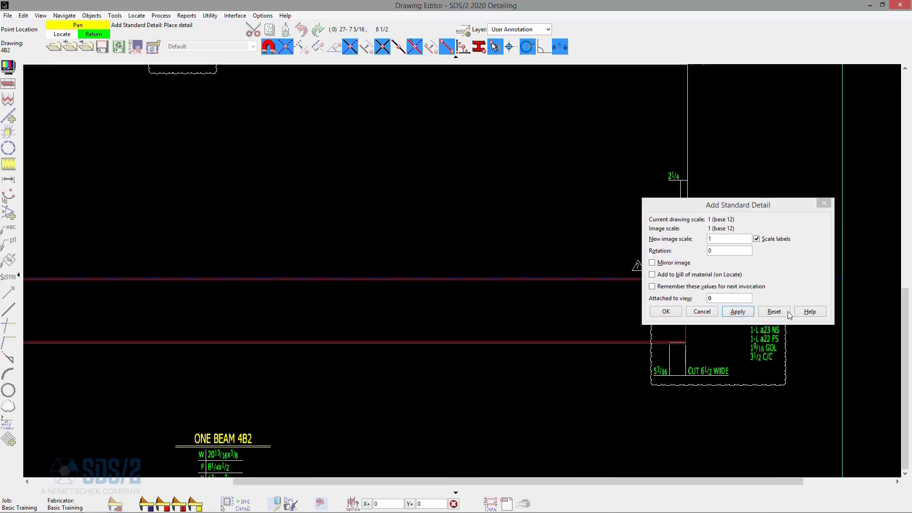
scroll(503, 164, up, 4)
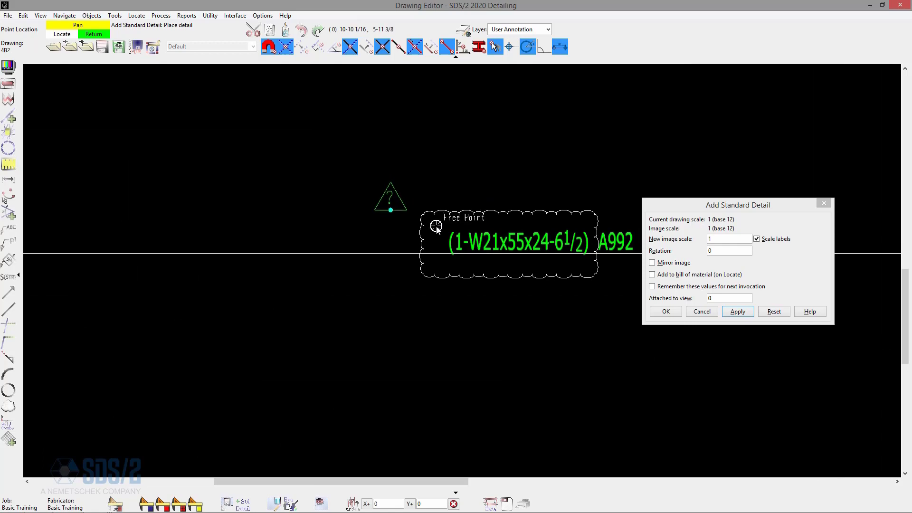
click(436, 227)
click(702, 312)
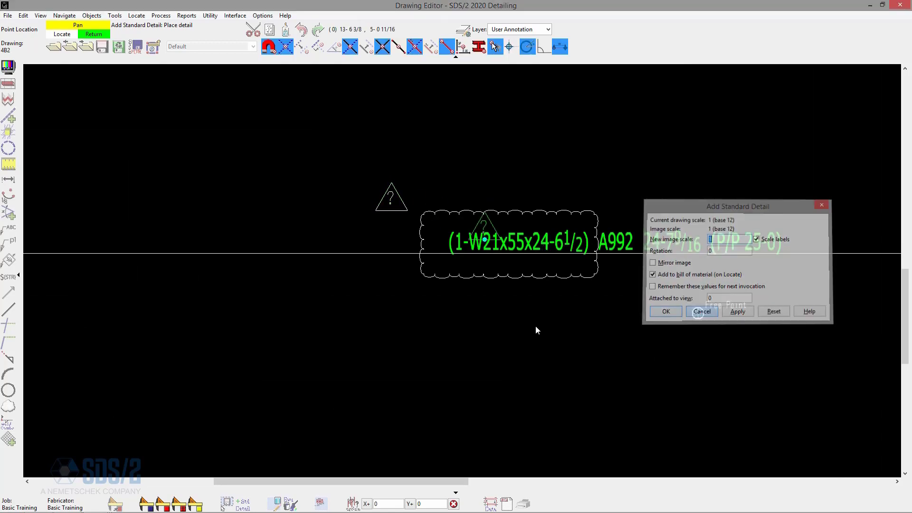
- Select the revision mark beside the left connection cloud and set its label text to B
scroll(477, 278, down, 5)
scroll(429, 269, up, 3)
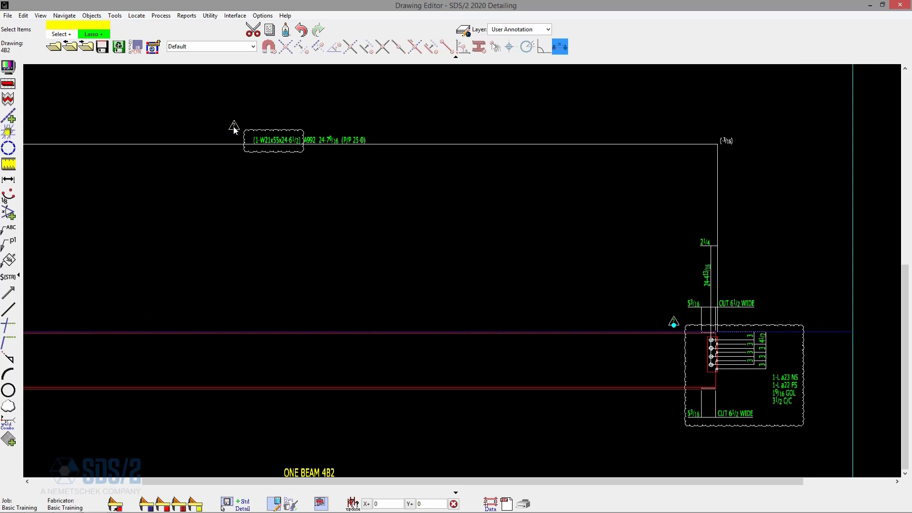
scroll(503, 139, down, 3)
scroll(133, 228, up, 3)
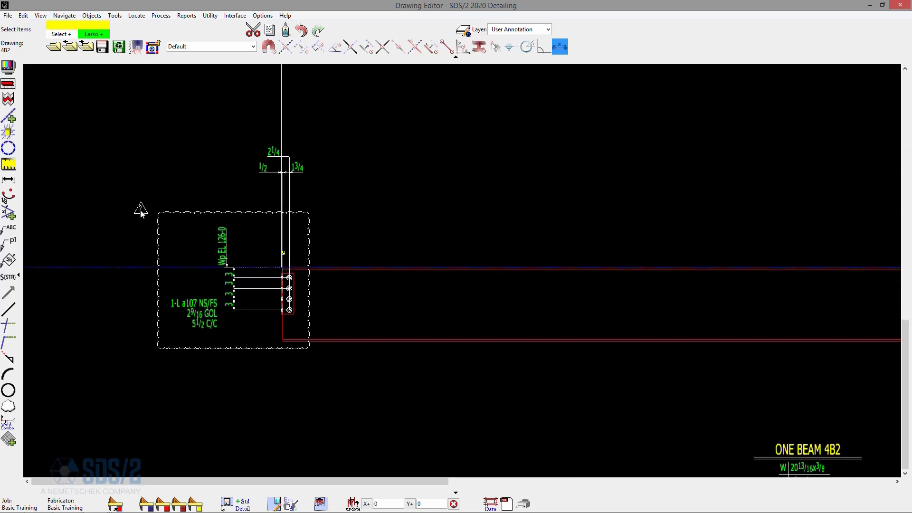
click(141, 213)
right_click(187, 175)
click(216, 182)
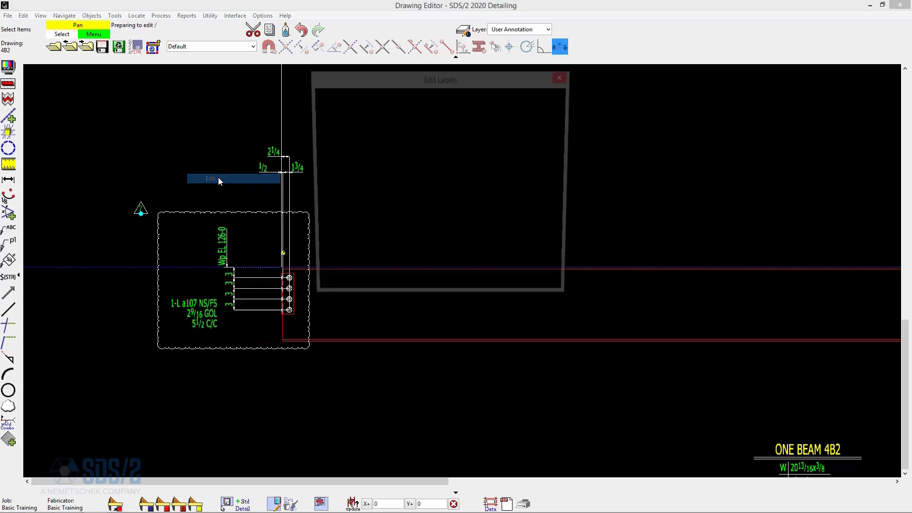
text(B)
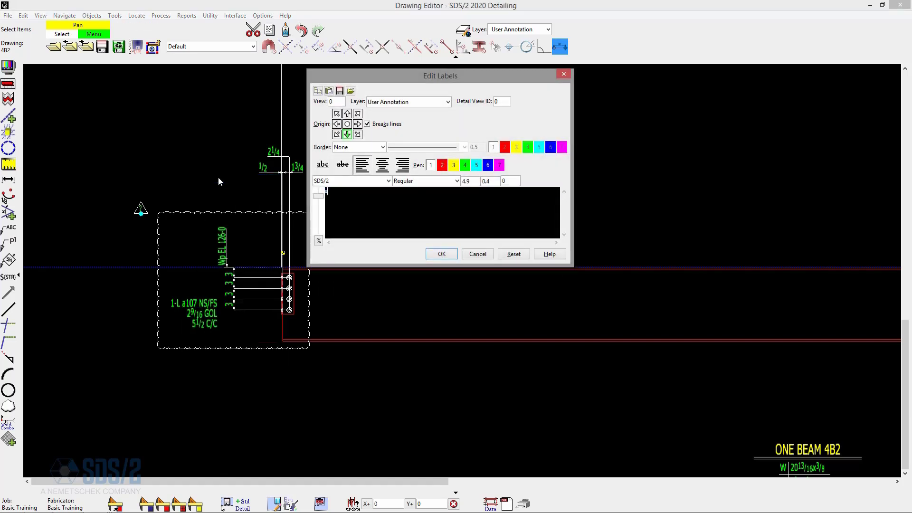
key(Return)
- Redraw the detail to update the revision marks
click(220, 176)
scroll(164, 243, down, 5)
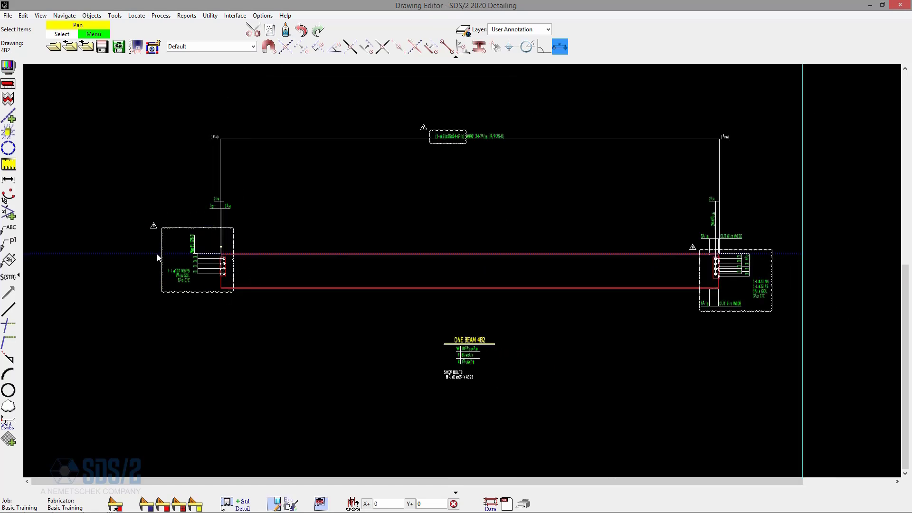
click(8, 99)
key(Return)
key(Return)
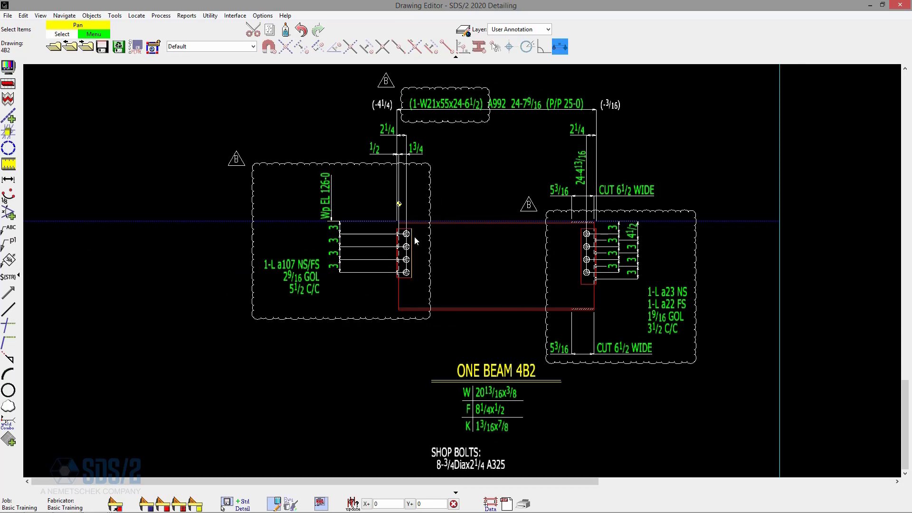
- Open the bill of material and set REV to B for lines 2 to 6, 9 and 10, then confirm
key(ctrl+b)
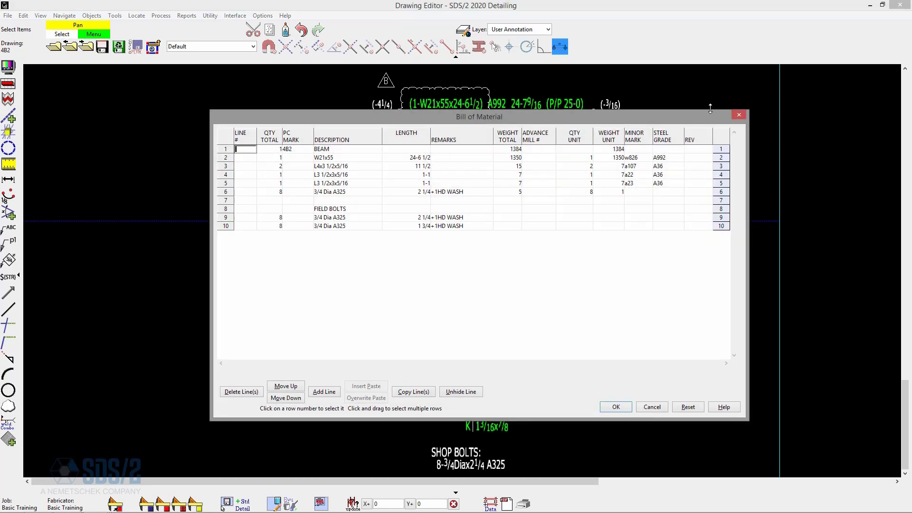
drag(677, 116, 632, 134)
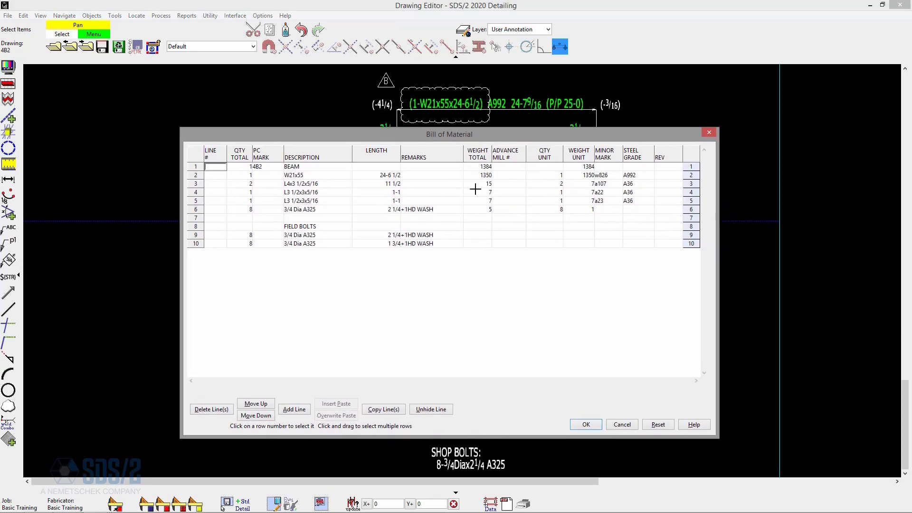
click(666, 185)
click(667, 194)
text(B)
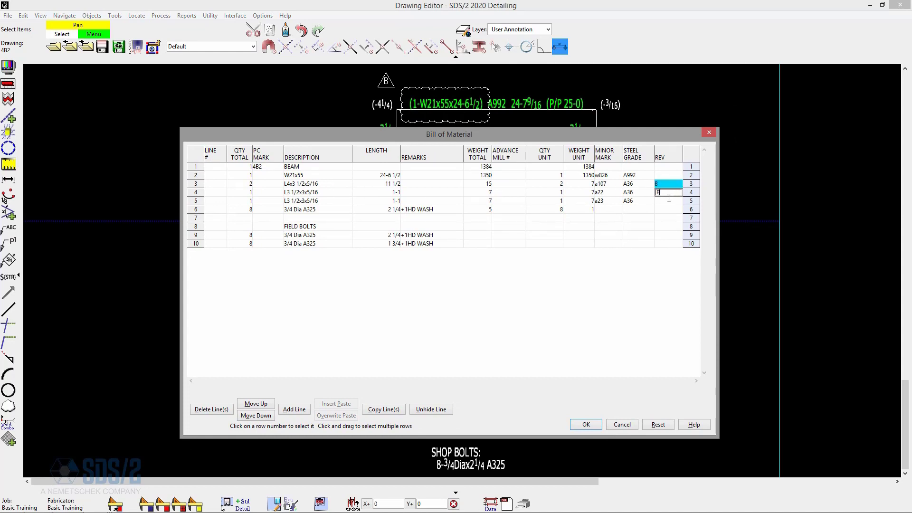
click(665, 200)
text(B)
click(661, 210)
text(B)
click(663, 234)
text(B)
click(668, 244)
text(B)
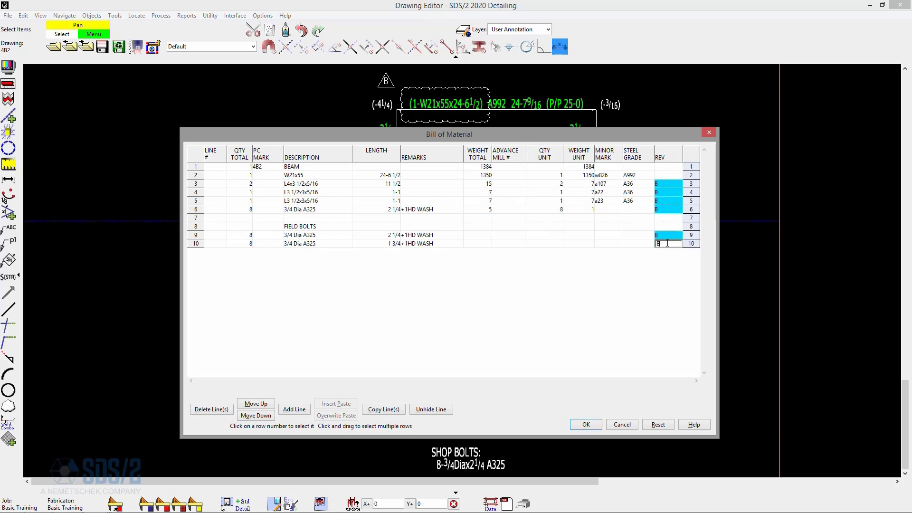
click(663, 175)
key(Tab)
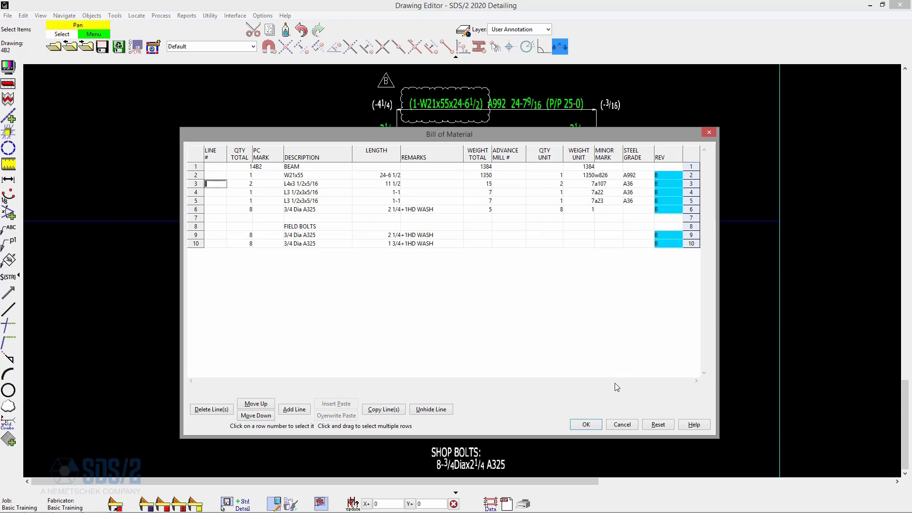
click(586, 424)
- Open detail sheet 4 from the detail sheets list
click(103, 47)
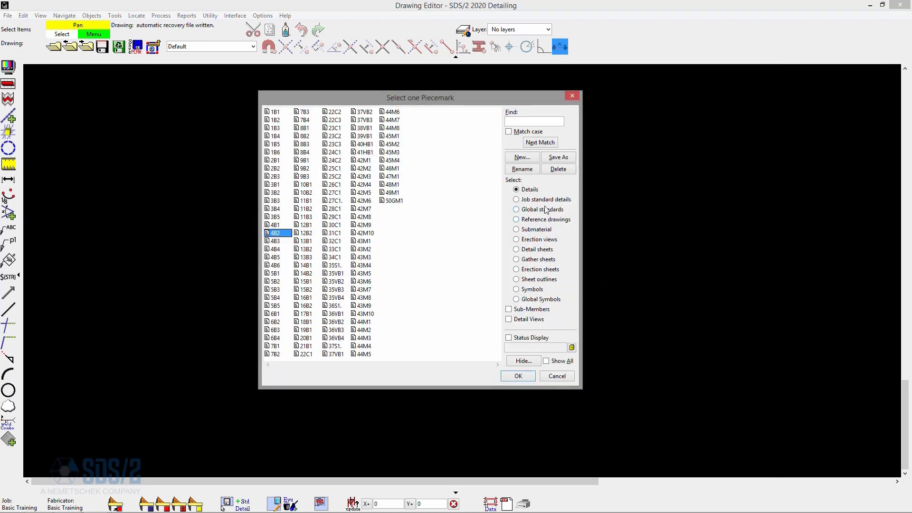
click(537, 249)
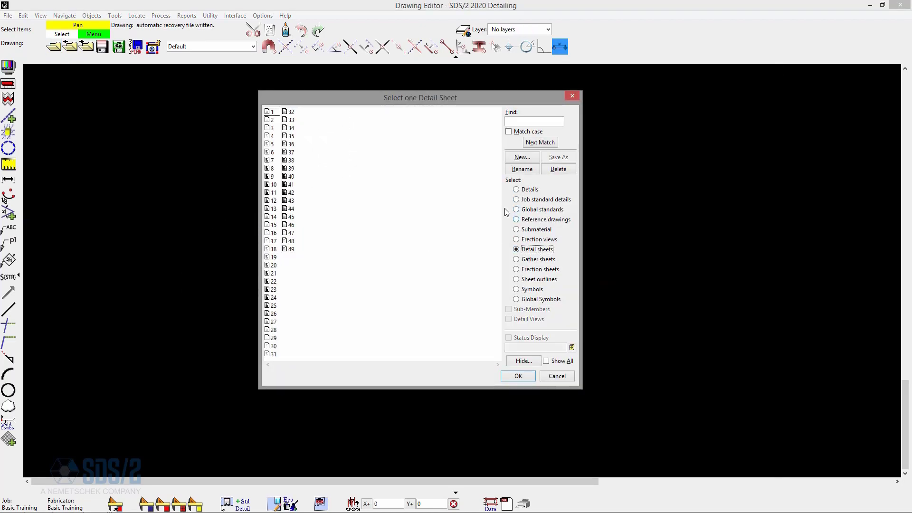
double_click(275, 137)
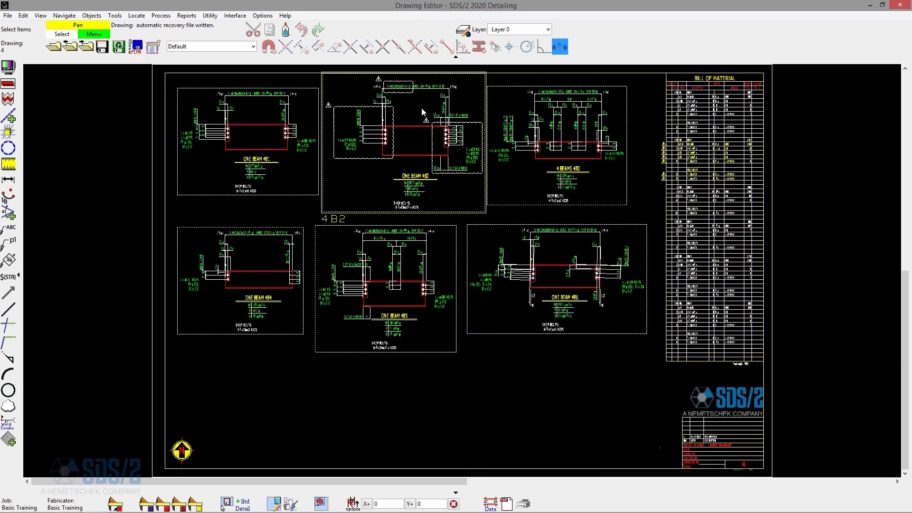
- Add sheet revision B dated Mar 17 2020 with description CO_100 PER ENG. in the sheet revision chart
drag(439, 101, 437, 106)
scroll(438, 109, up, 5)
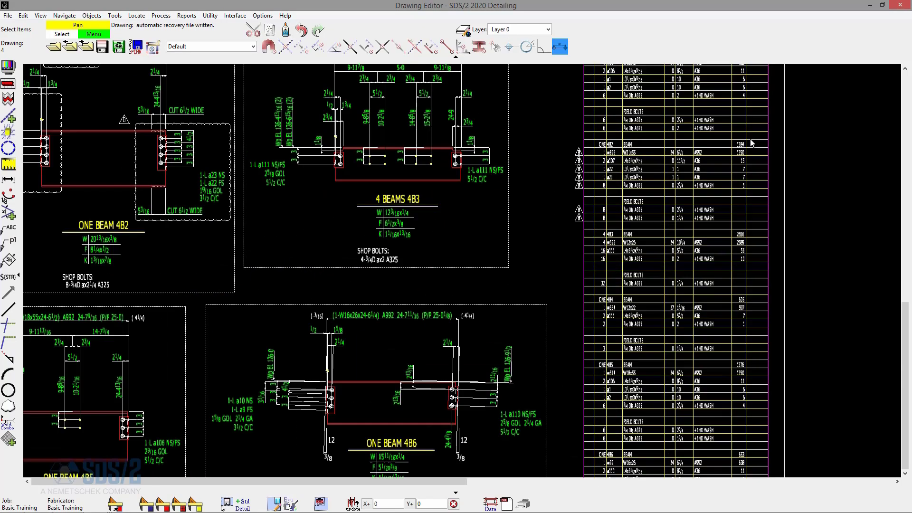
scroll(438, 156, down, 5)
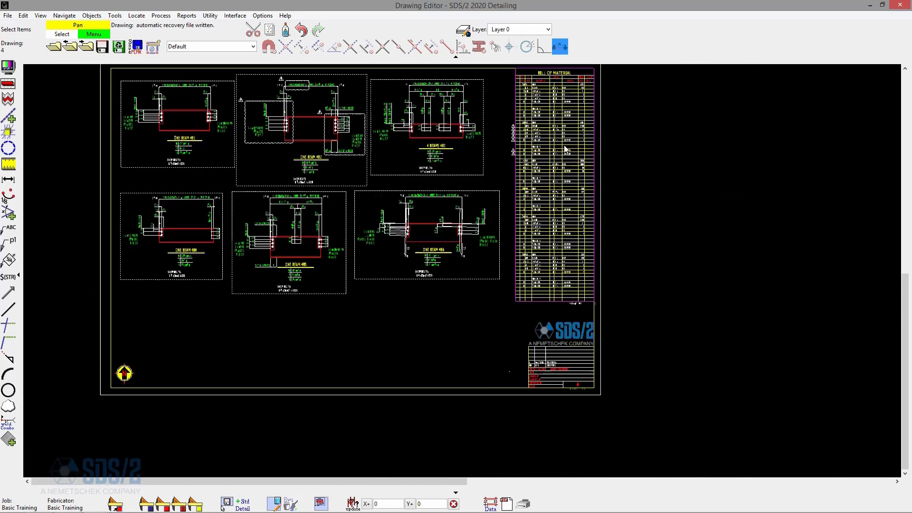
scroll(494, 354, up, 3)
scroll(494, 354, down, 4)
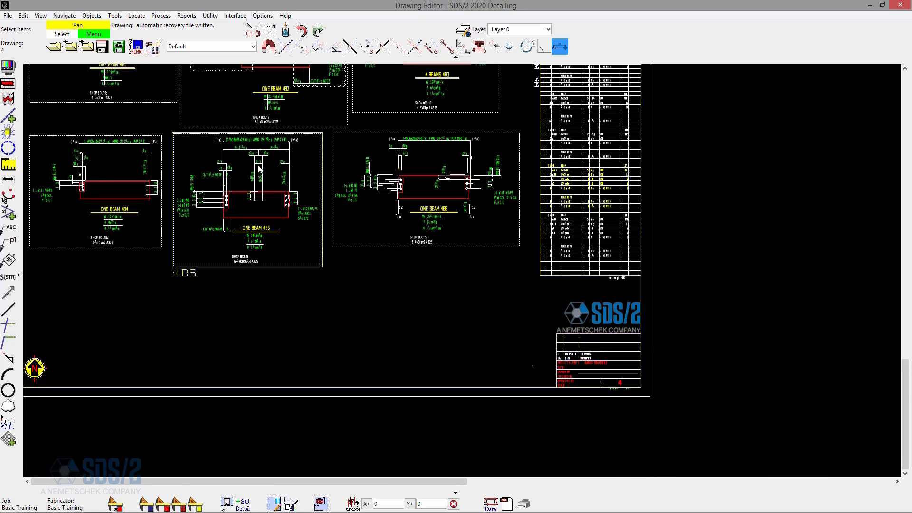
click(88, 16)
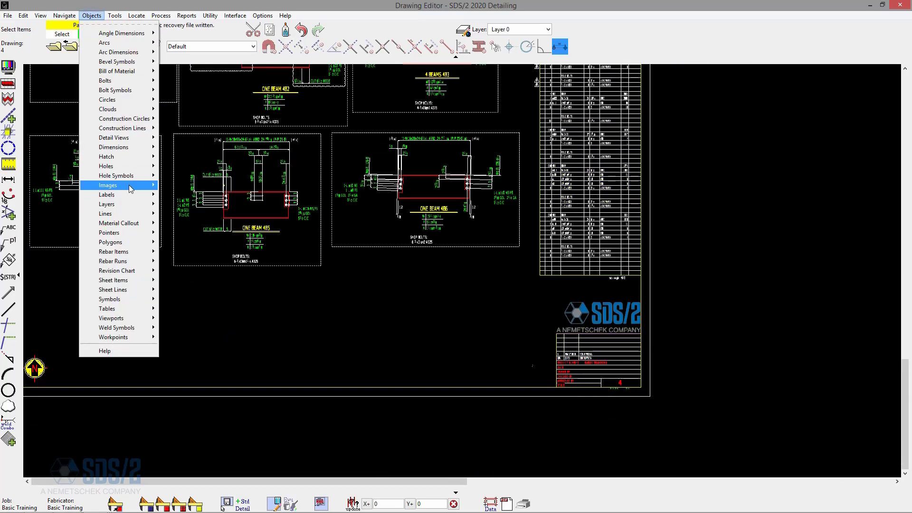
mouse_move(138, 270)
click(179, 277)
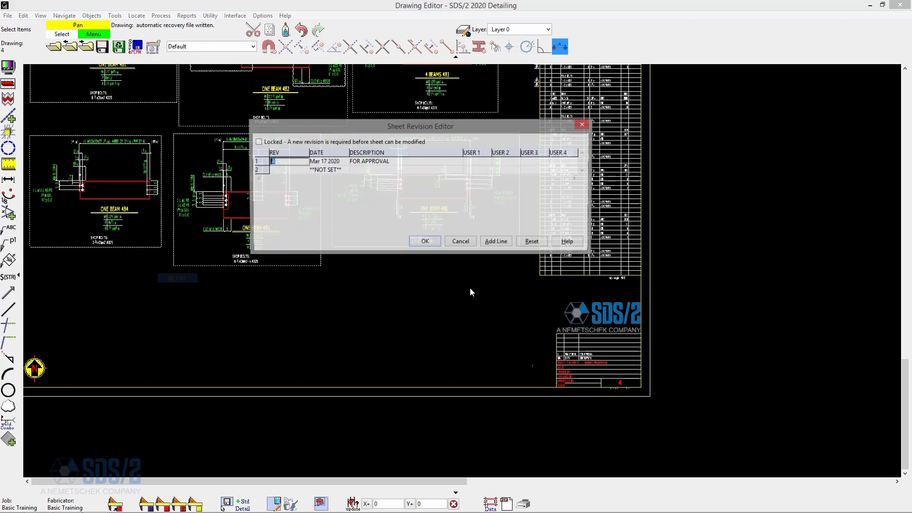
click(301, 171)
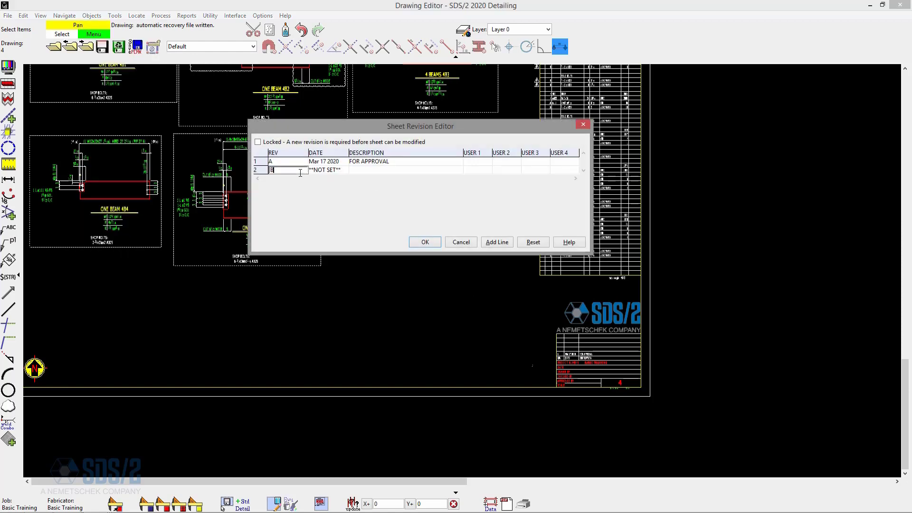
key(Tab)
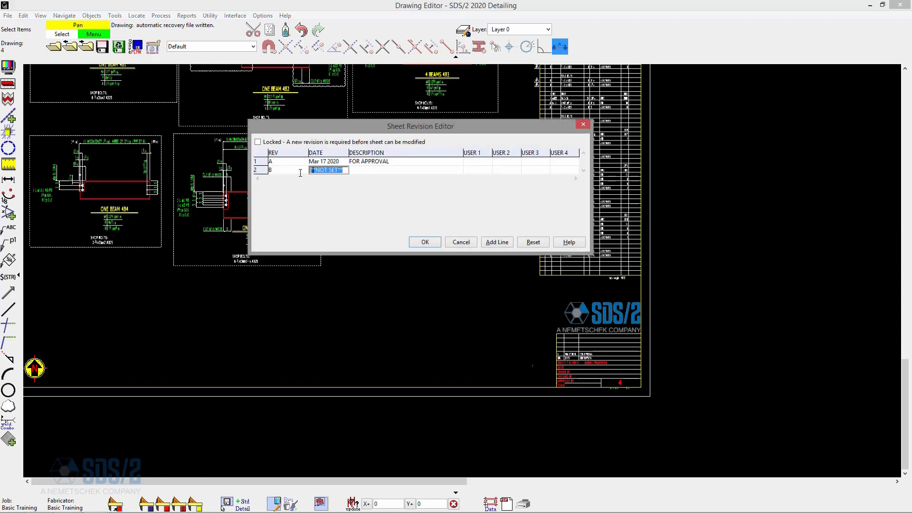
double_click(341, 169)
click(369, 170)
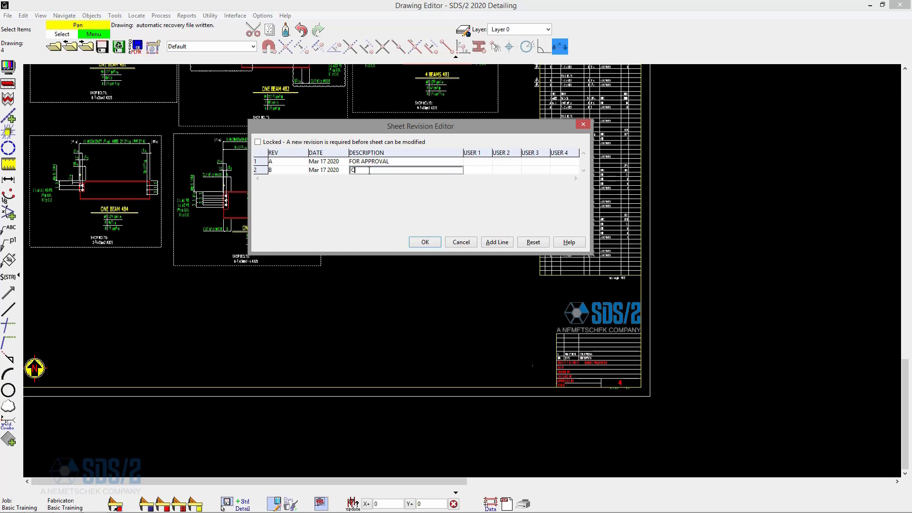
text(CO_100 PER ENG)
click(431, 244)
- Zoom in on the title block to examine the revision list
scroll(595, 347, up, 3)
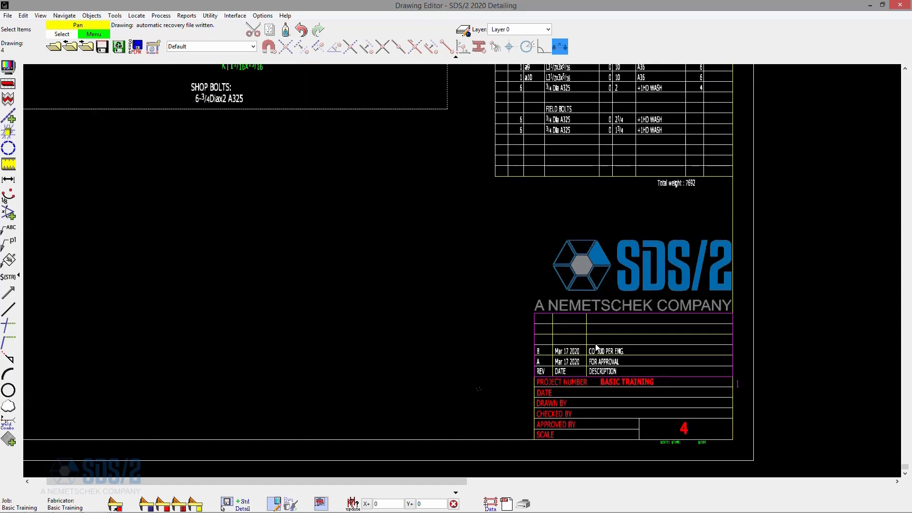
scroll(627, 360, up, 3)
scroll(601, 340, up, 3)
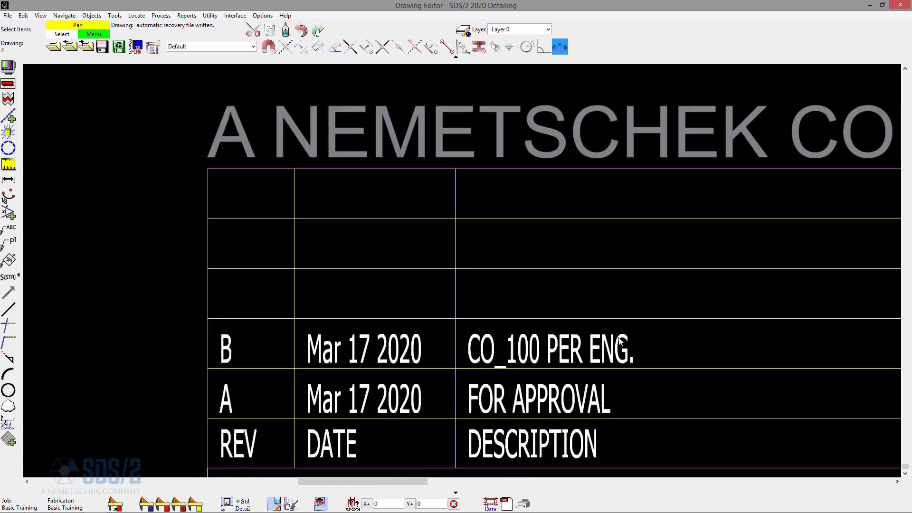
scroll(619, 335, down, 6)
scroll(368, 211, down, 3)
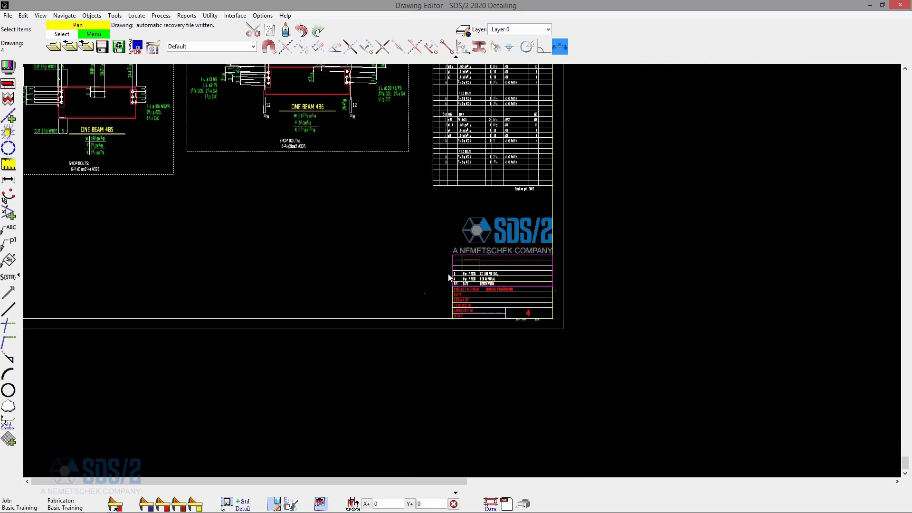
scroll(491, 279, down, 5)
scroll(469, 187, up, 3)
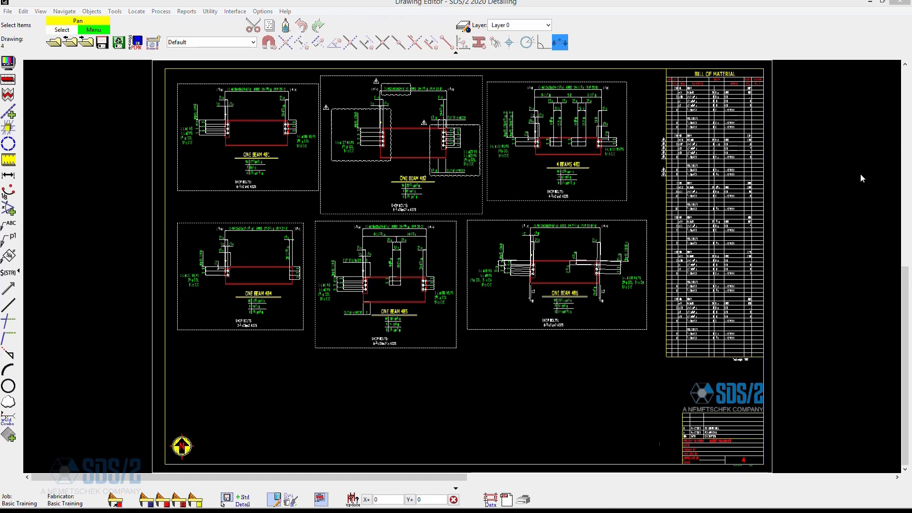
- Close the Drawing Editor and open PDF Drawing Export from the main menu
click(54, 42)
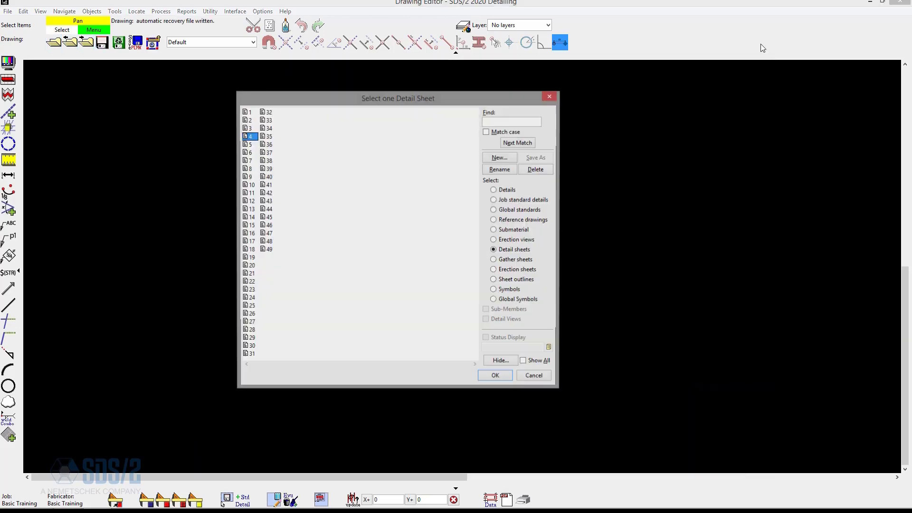
click(869, 3)
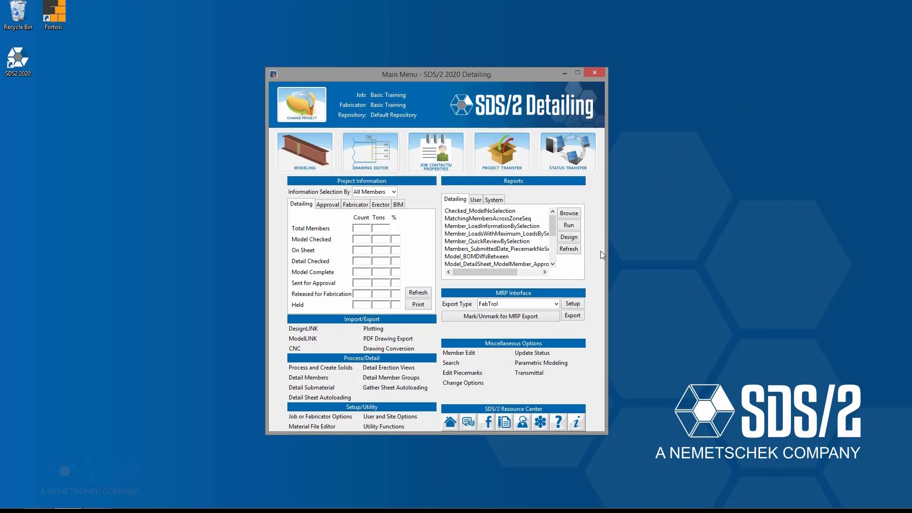
click(394, 339)
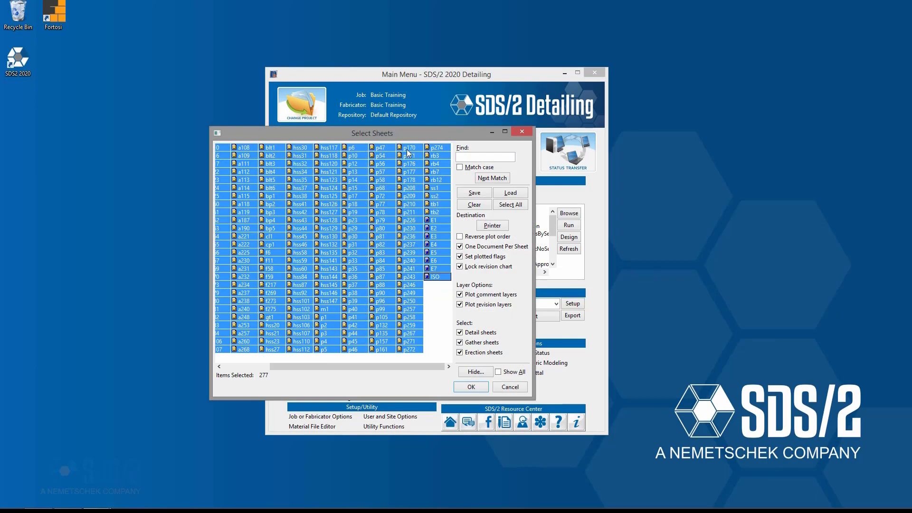
- Export the detail and erection sheets, excluding gather sheets, to one combined PDF and save it with the default name
drag(449, 133, 518, 125)
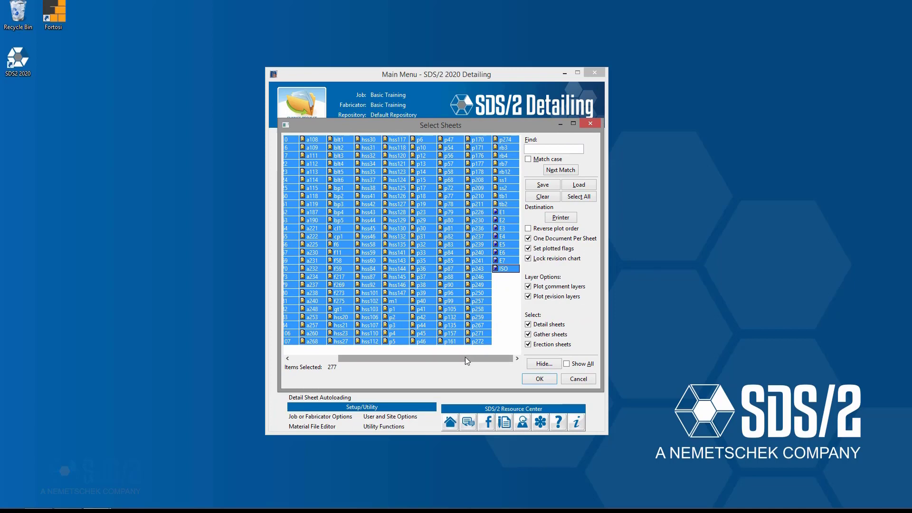
drag(466, 357, 403, 360)
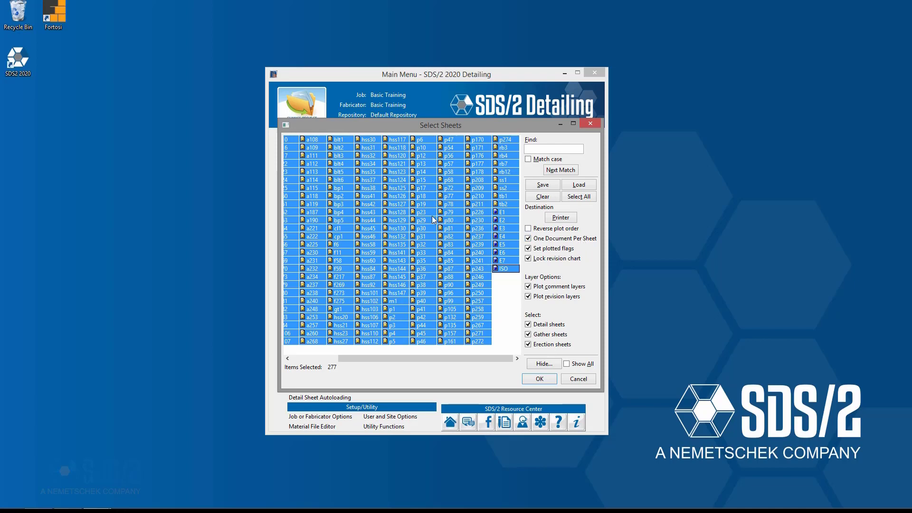
scroll(392, 213, left, 3)
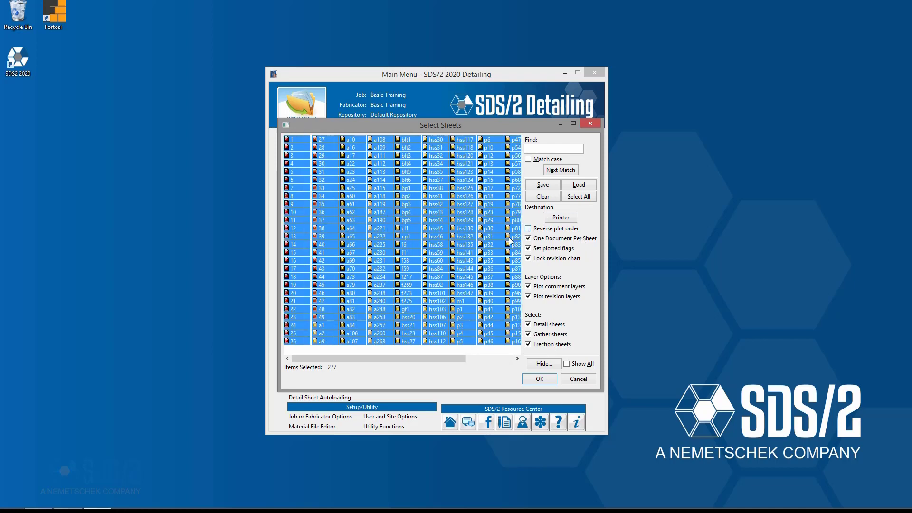
scroll(504, 248, right, 3)
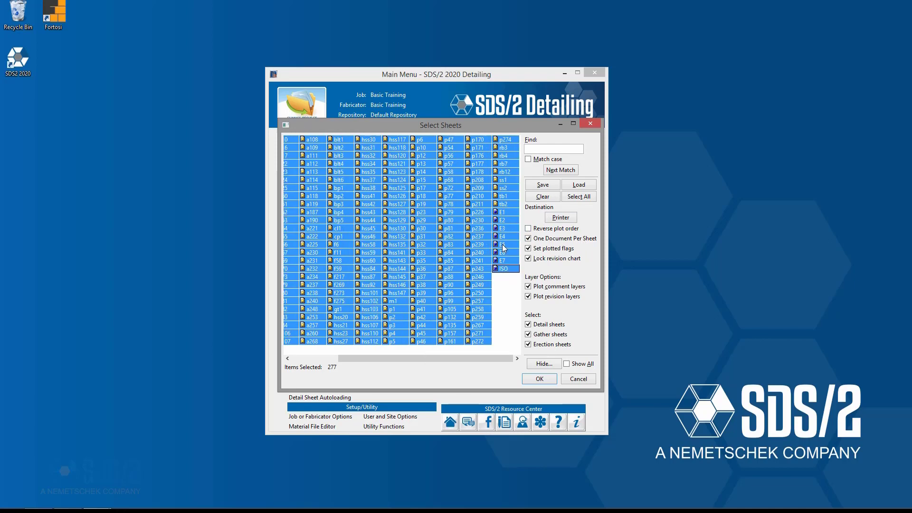
click(552, 244)
click(547, 334)
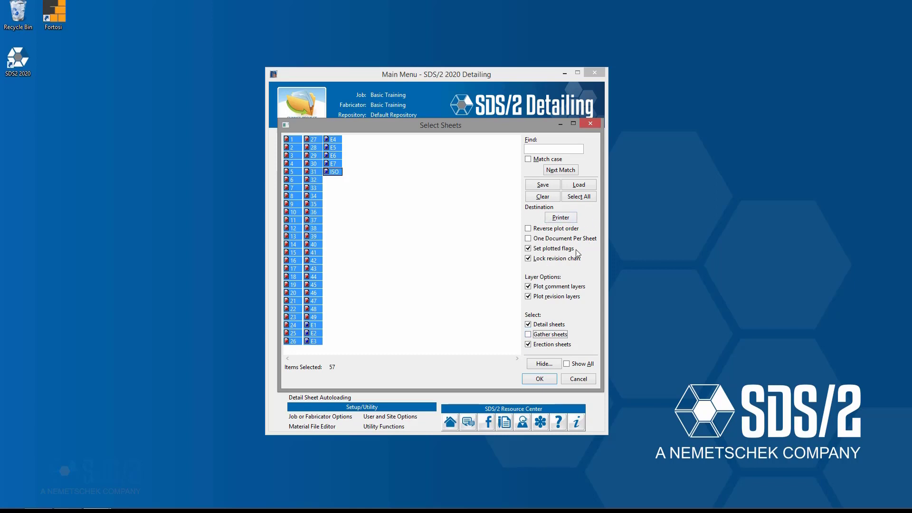
click(544, 380)
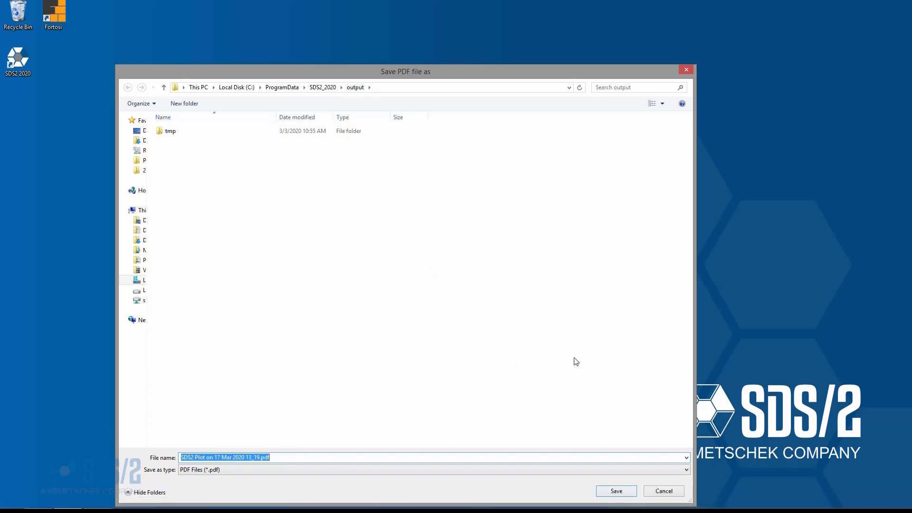
click(619, 493)
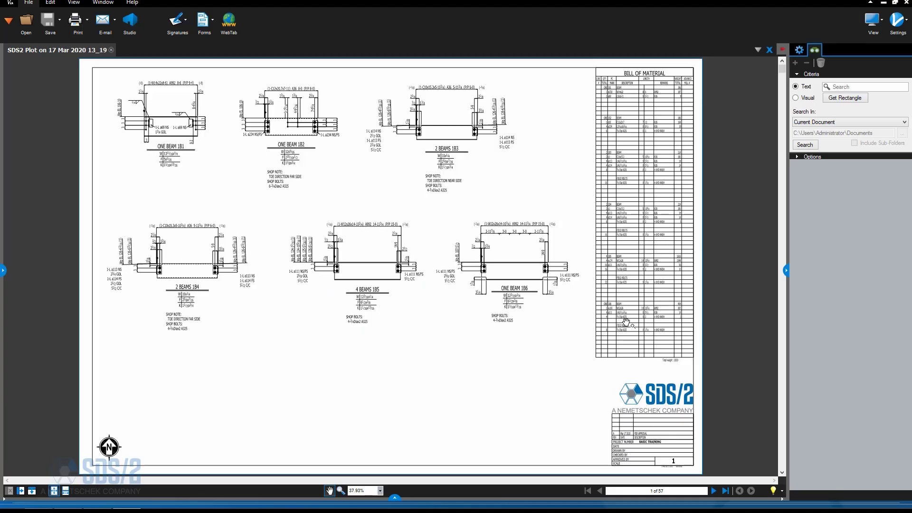
- Page through the exported PDF in the PDF viewer to review the drawing sheets
scroll(509, 271, up, 2)
scroll(508, 270, up, 2)
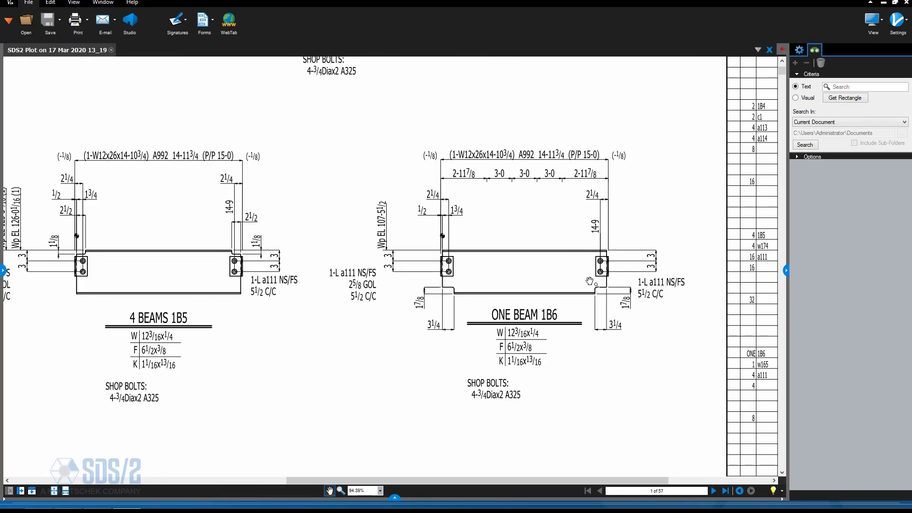
scroll(590, 282, down, 5)
scroll(590, 282, up, 1)
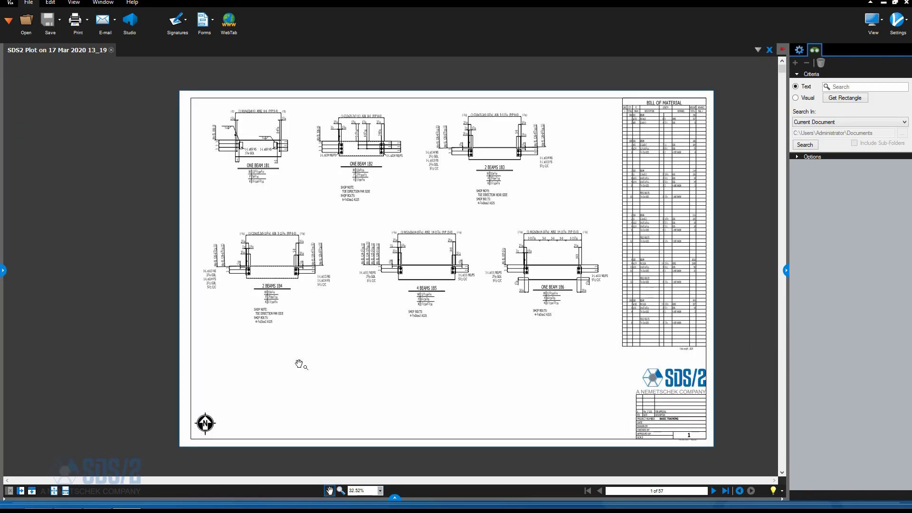
click(714, 491)
click(714, 491)
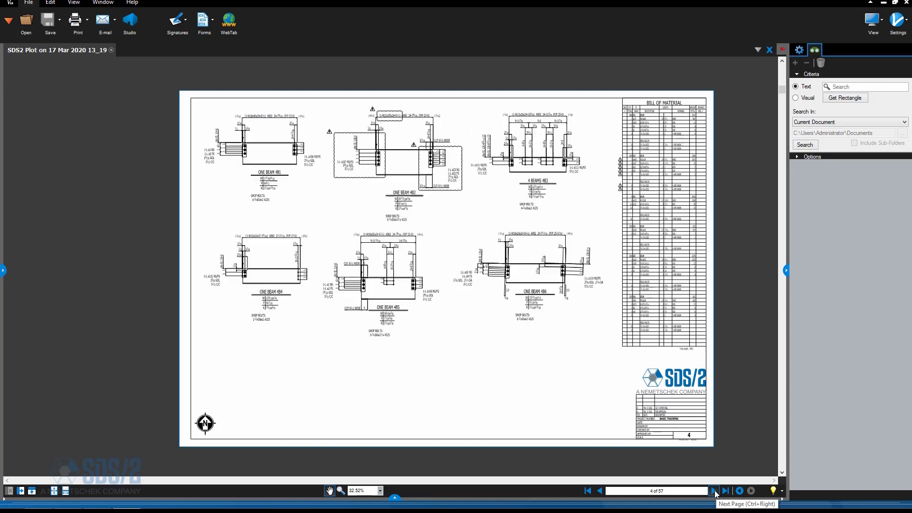
click(714, 490)
click(714, 491)
click(713, 490)
click(714, 491)
click(714, 491)
click(713, 491)
click(714, 491)
click(714, 490)
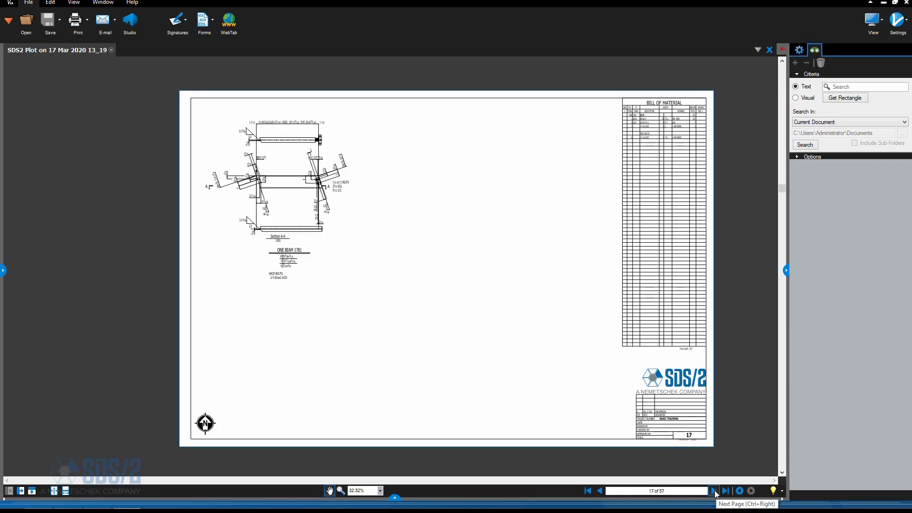
click(714, 490)
click(714, 490)
click(714, 491)
click(714, 490)
click(714, 491)
click(714, 491)
click(714, 491)
click(714, 490)
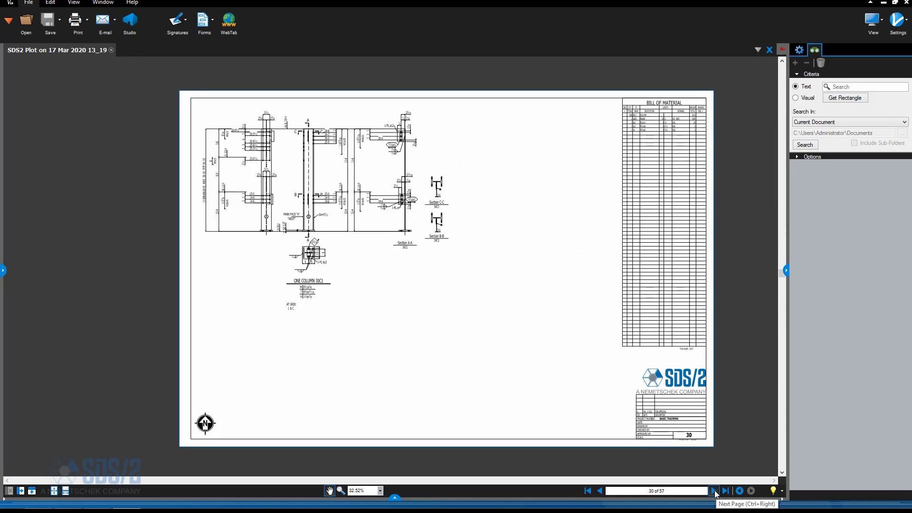
click(713, 491)
click(714, 491)
click(714, 491)
click(714, 491)
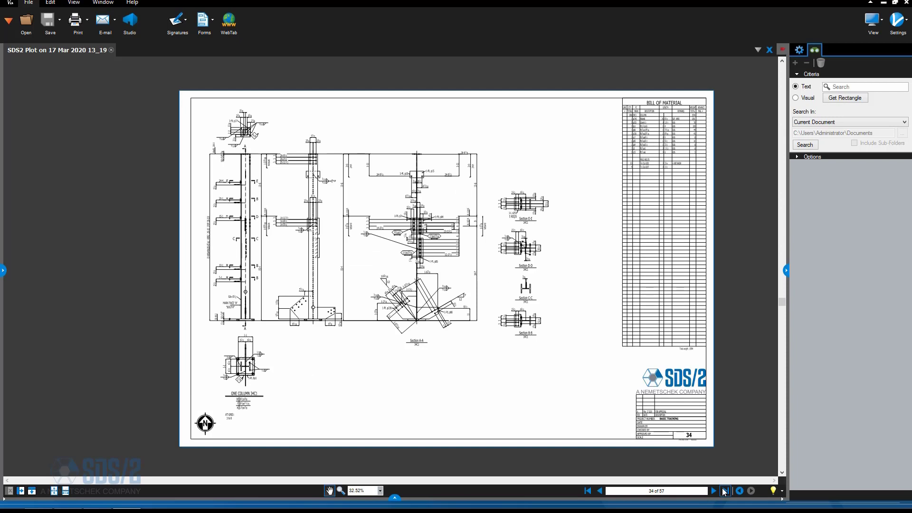
- Open the PDF's bookmarks panel and use the sheet and piecemark bookmarks to jump to individual member details
click(3, 270)
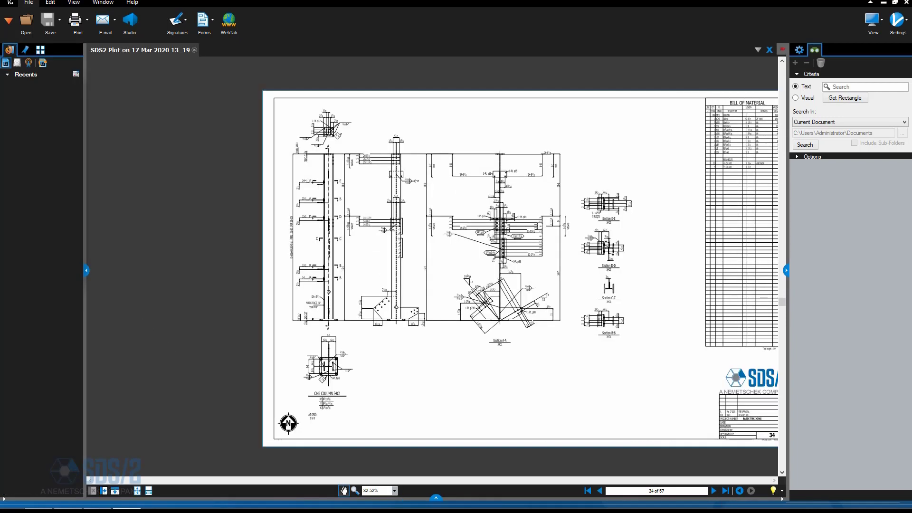
click(25, 49)
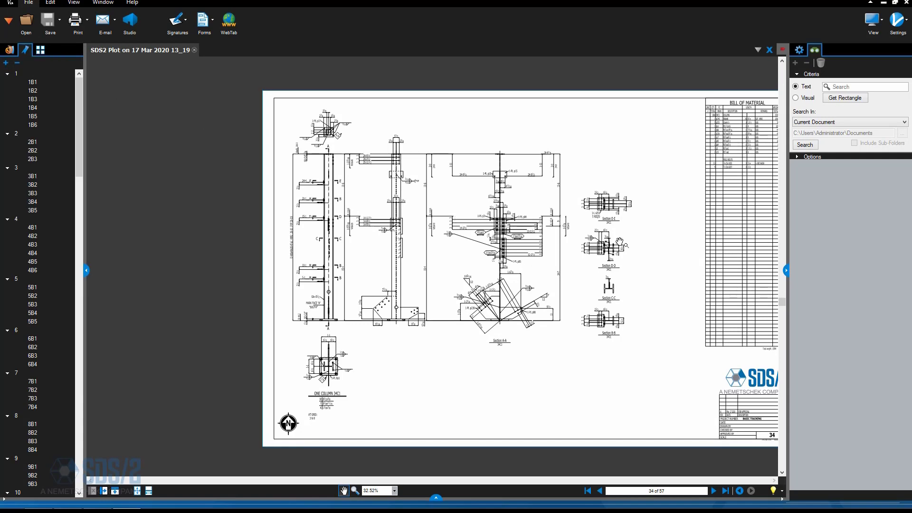
drag(626, 244, 569, 248)
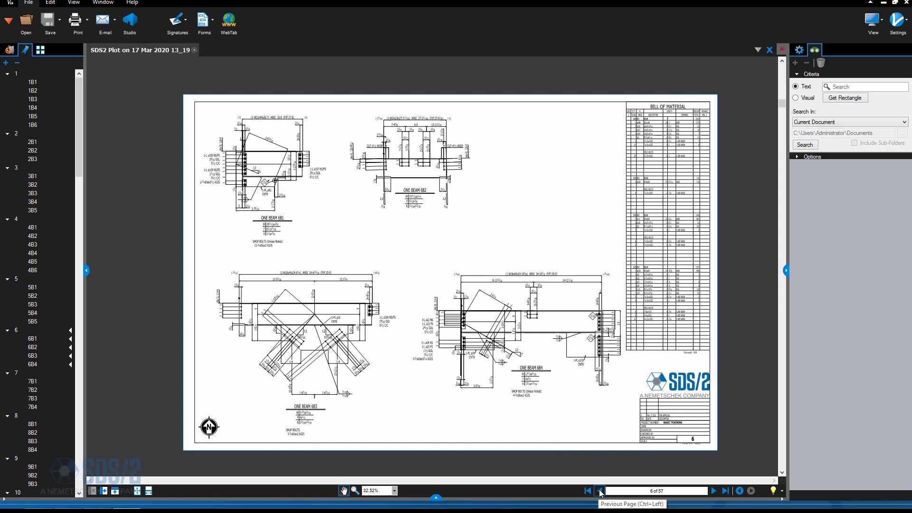
click(600, 490)
click(600, 491)
click(600, 491)
click(600, 491)
click(600, 491)
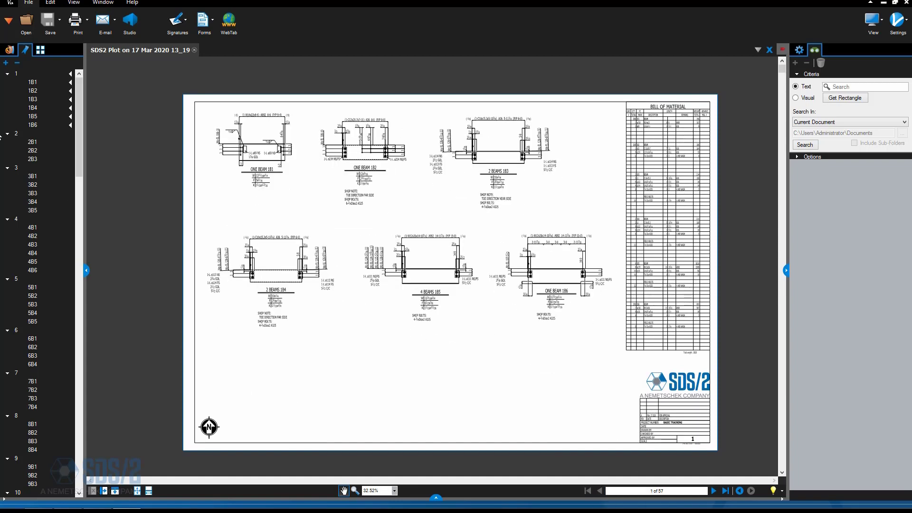
click(7, 73)
click(7, 83)
click(7, 91)
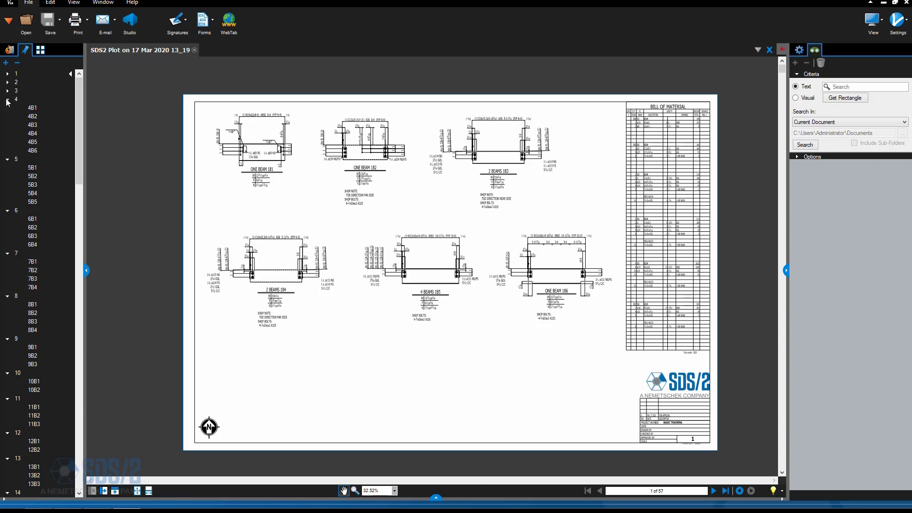
click(7, 99)
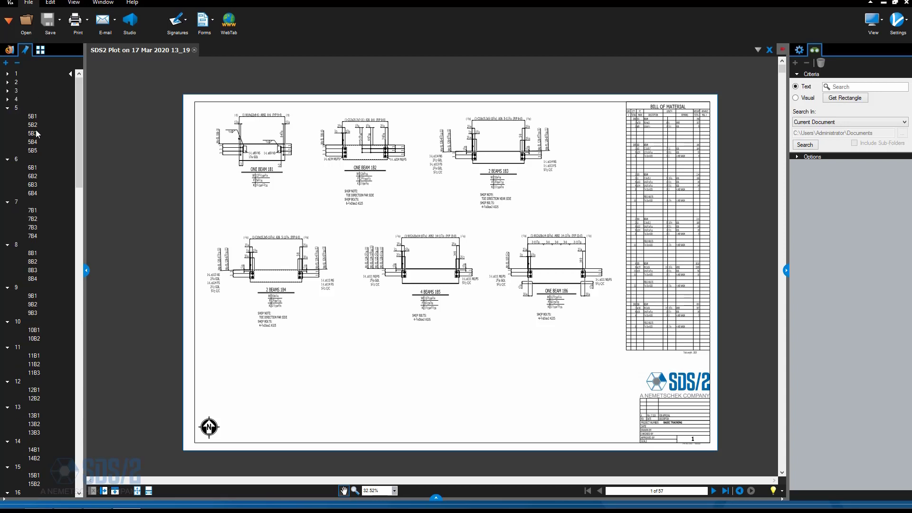
click(34, 124)
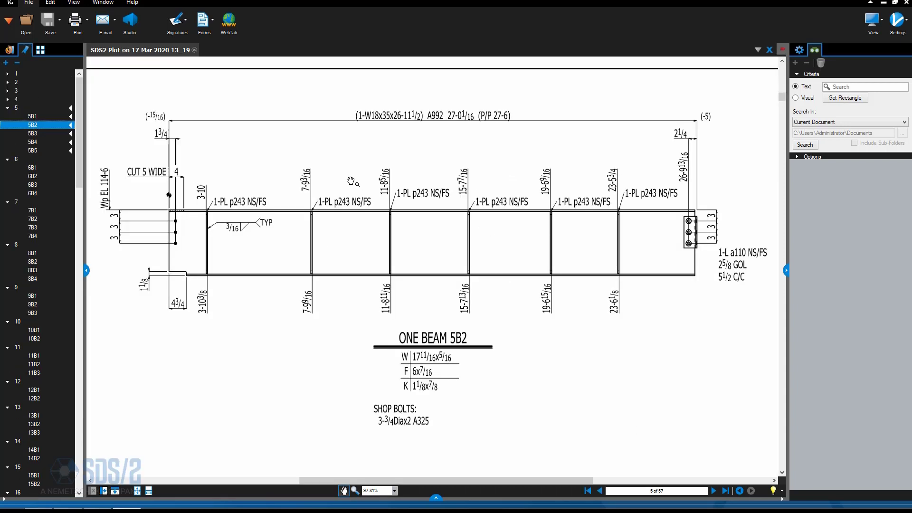
click(32, 133)
click(33, 142)
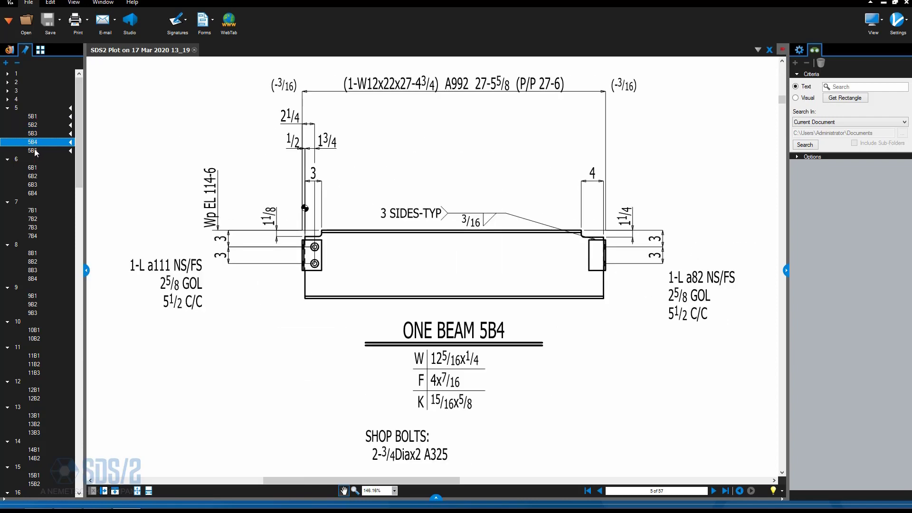
click(33, 150)
click(31, 254)
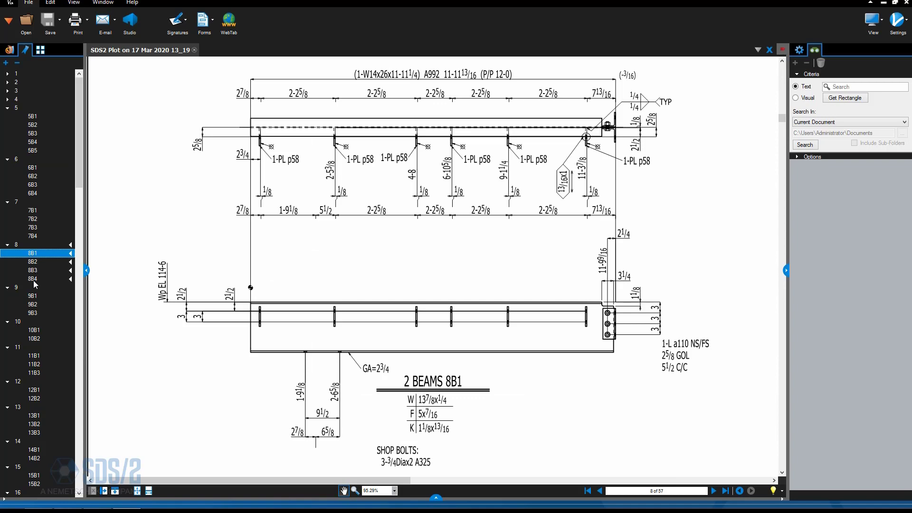
click(36, 283)
scroll(50, 286, down, 15)
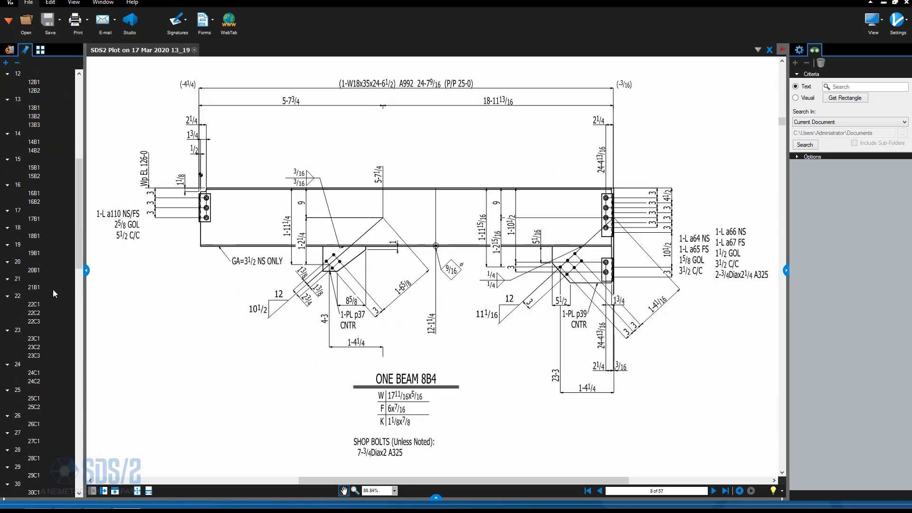
click(35, 296)
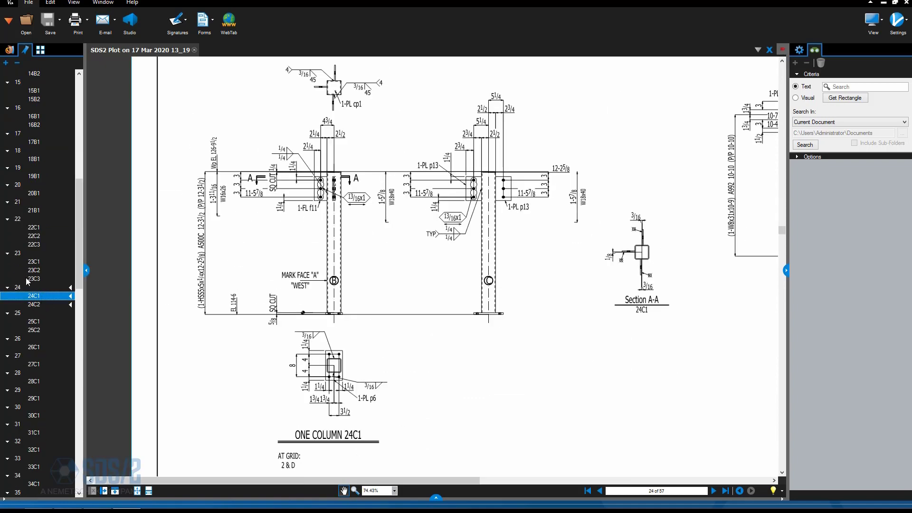
scroll(36, 282, up, 3)
scroll(37, 282, up, 14)
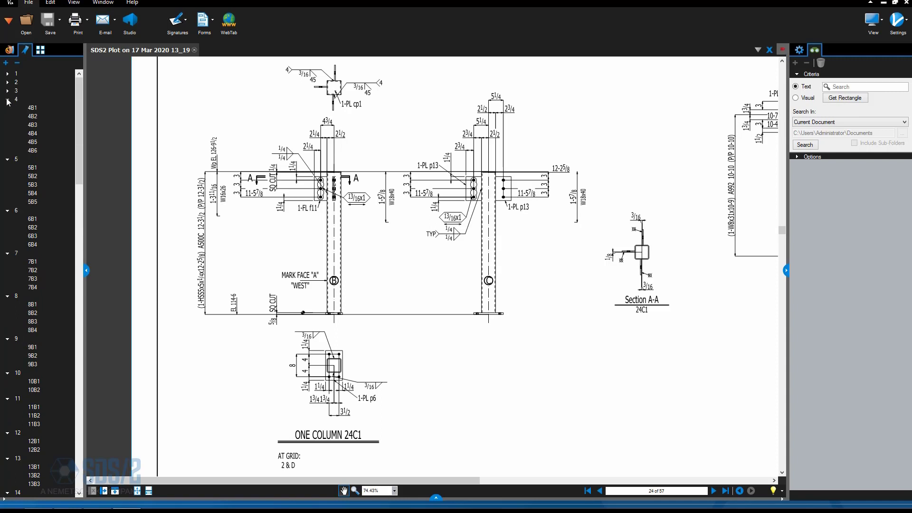
click(33, 118)
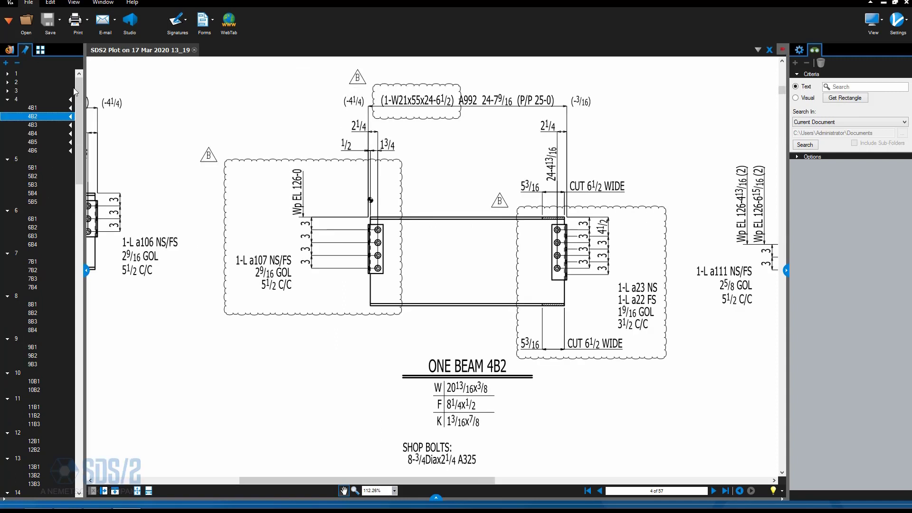
click(8, 90)
click(8, 81)
click(8, 73)
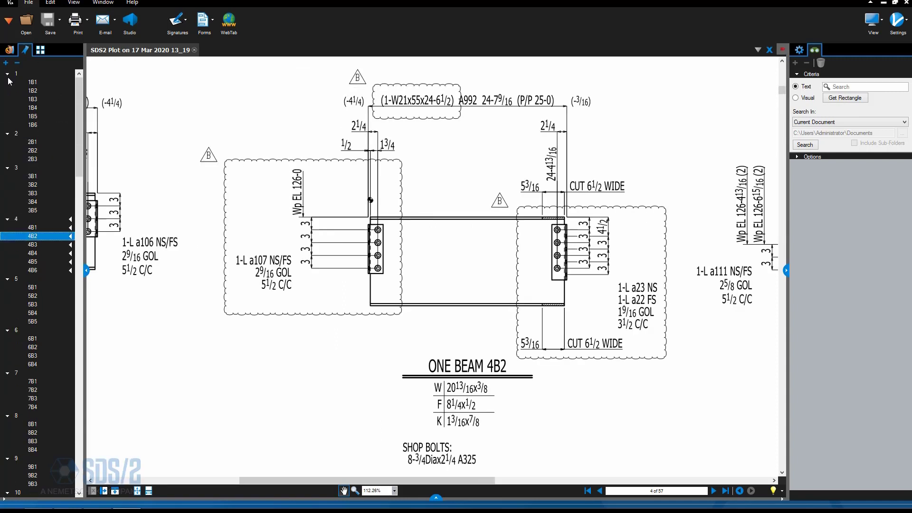
click(33, 91)
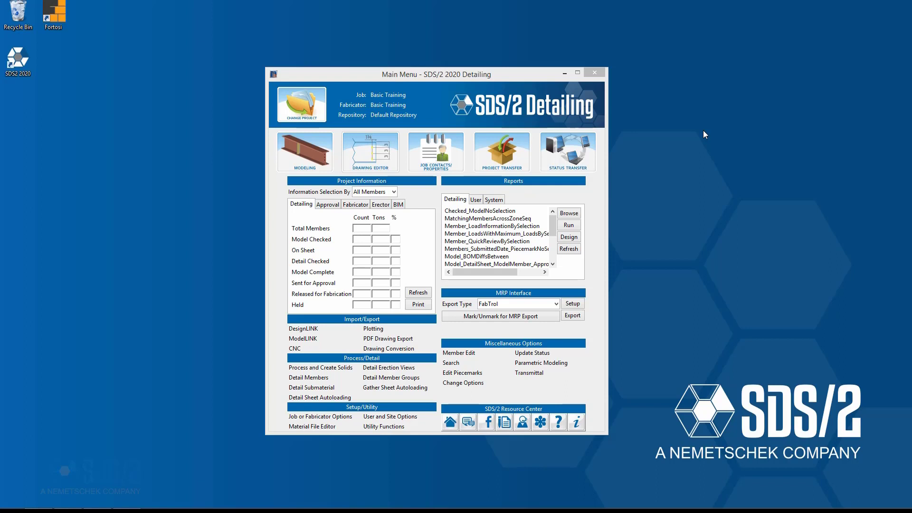
- Pack the Basic Training job into Basic Training.jft on the desktop with Project Transfer, then close the dialog
click(498, 150)
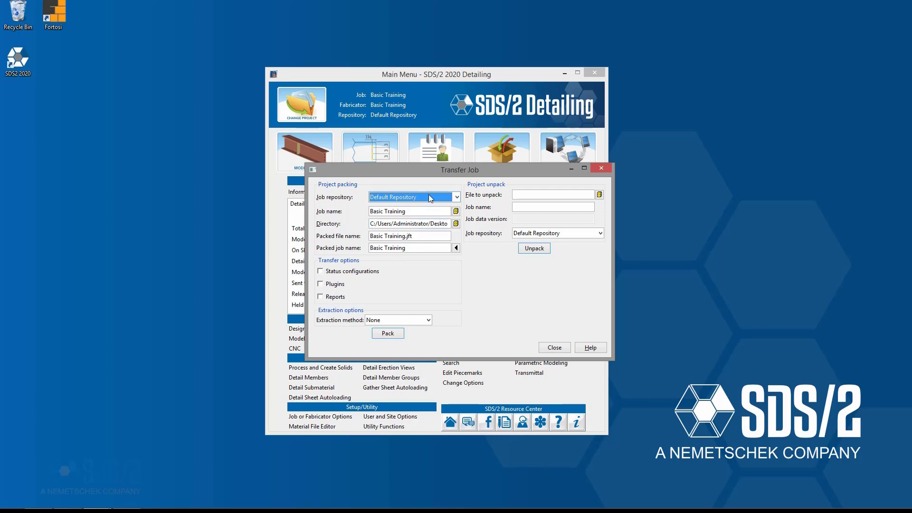
click(387, 335)
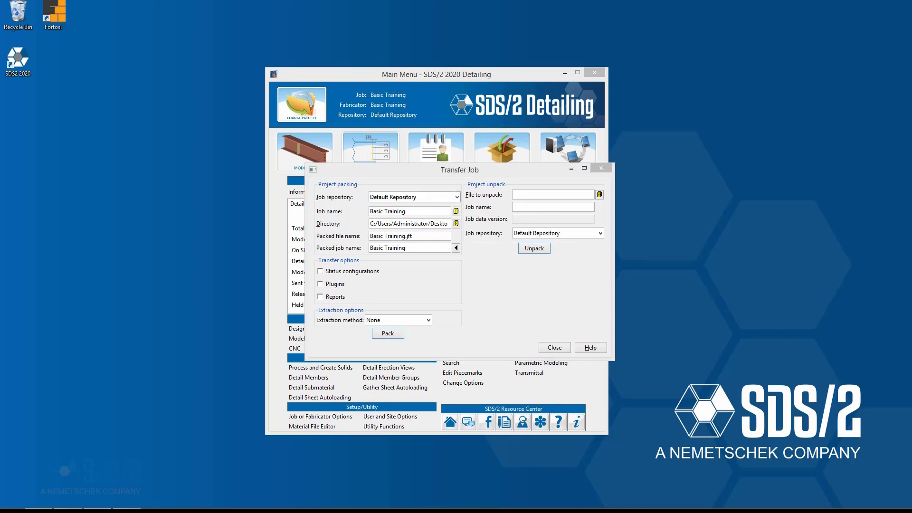
drag(21, 108, 128, 111)
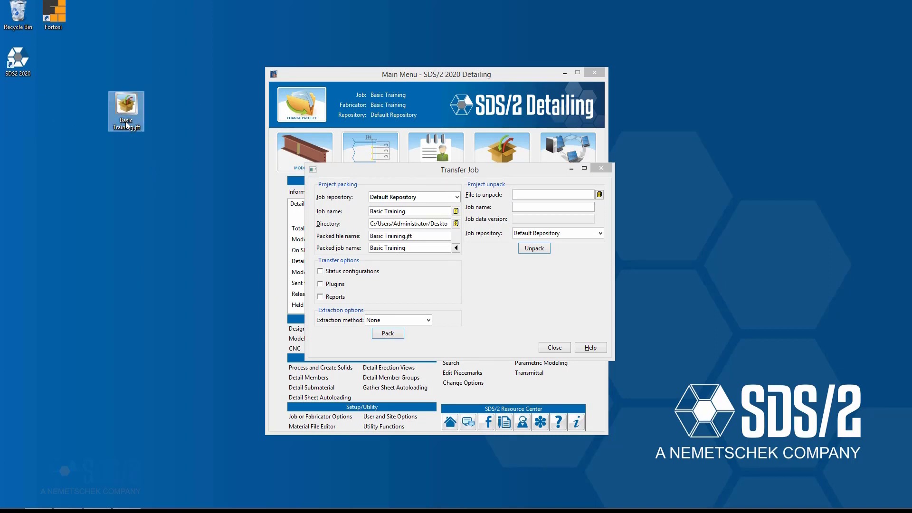
click(165, 124)
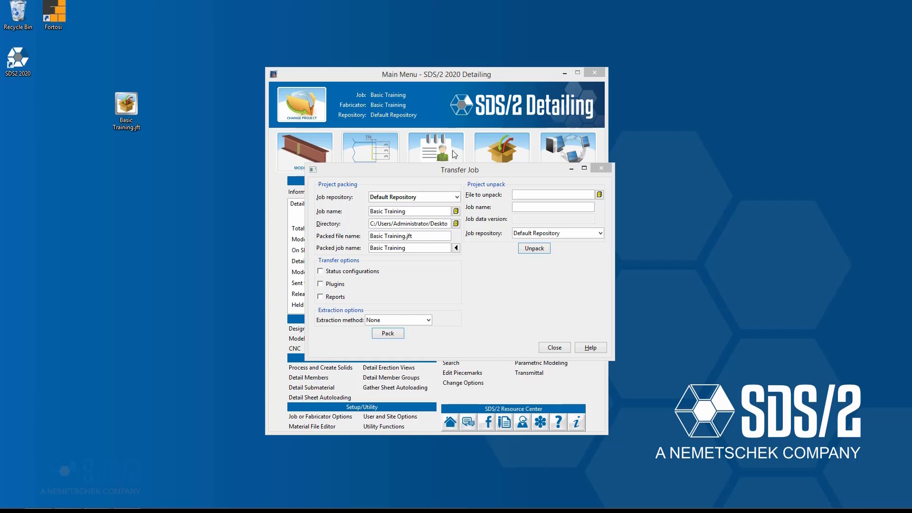
drag(461, 171, 440, 172)
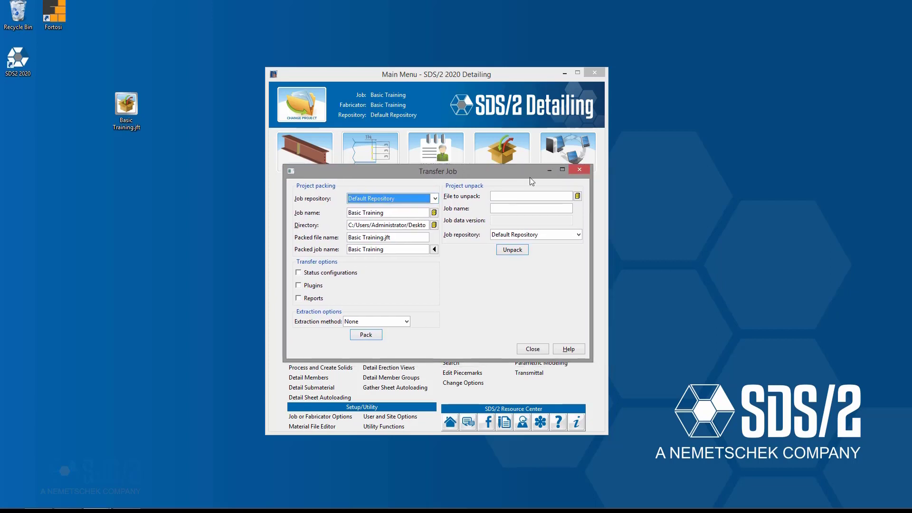
click(579, 169)
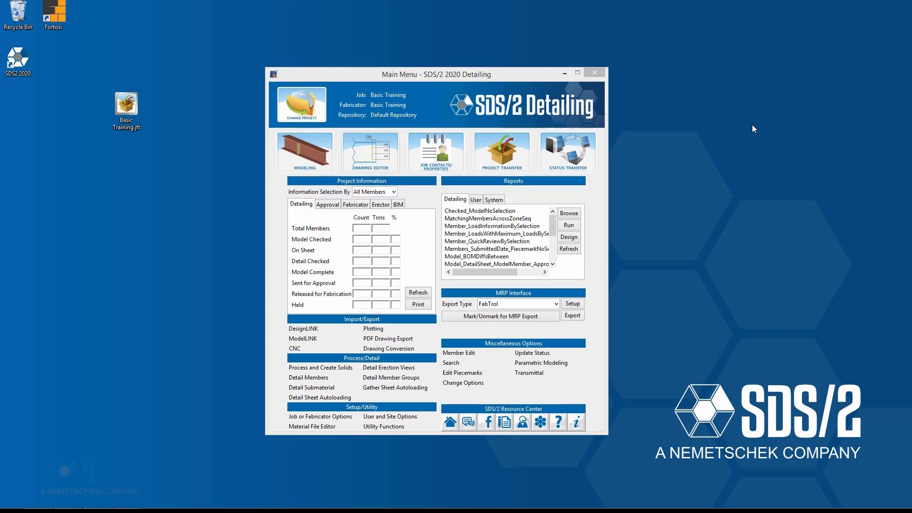